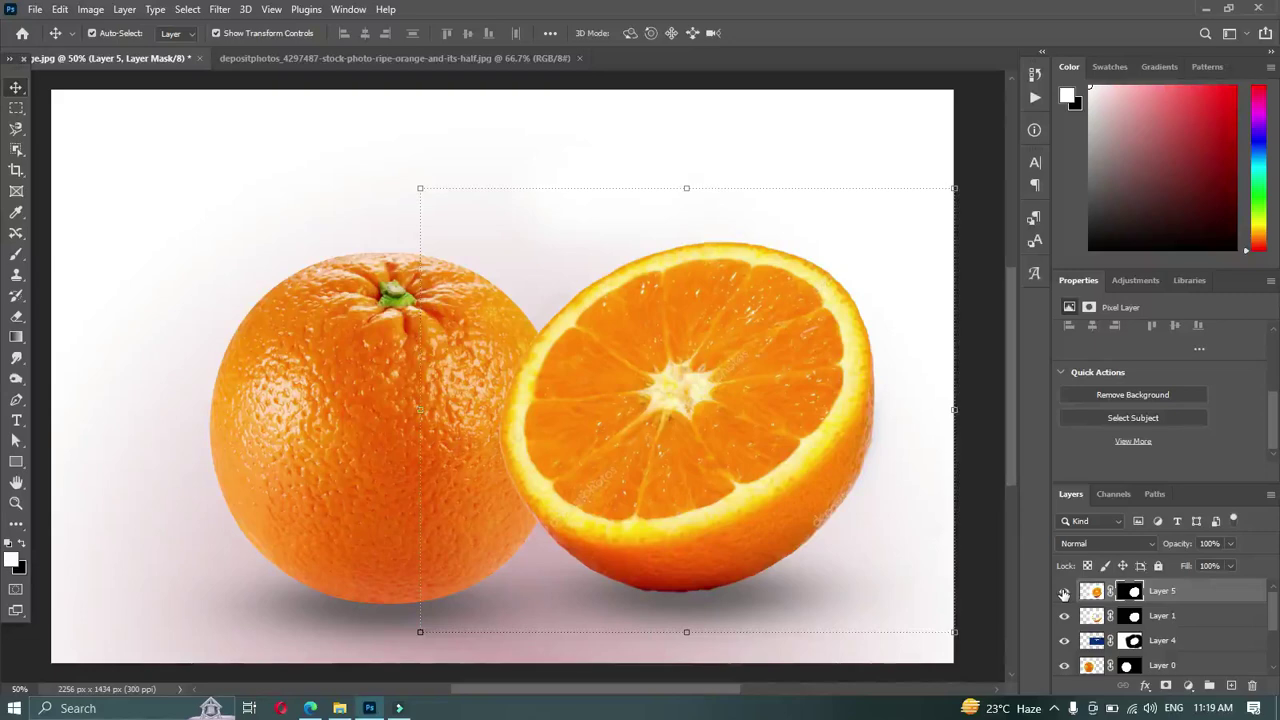
Step: Compare Layer 5 on and off, leave it hidden to reveal the fish, and zoom to 66.7%
left_click(1064, 592)
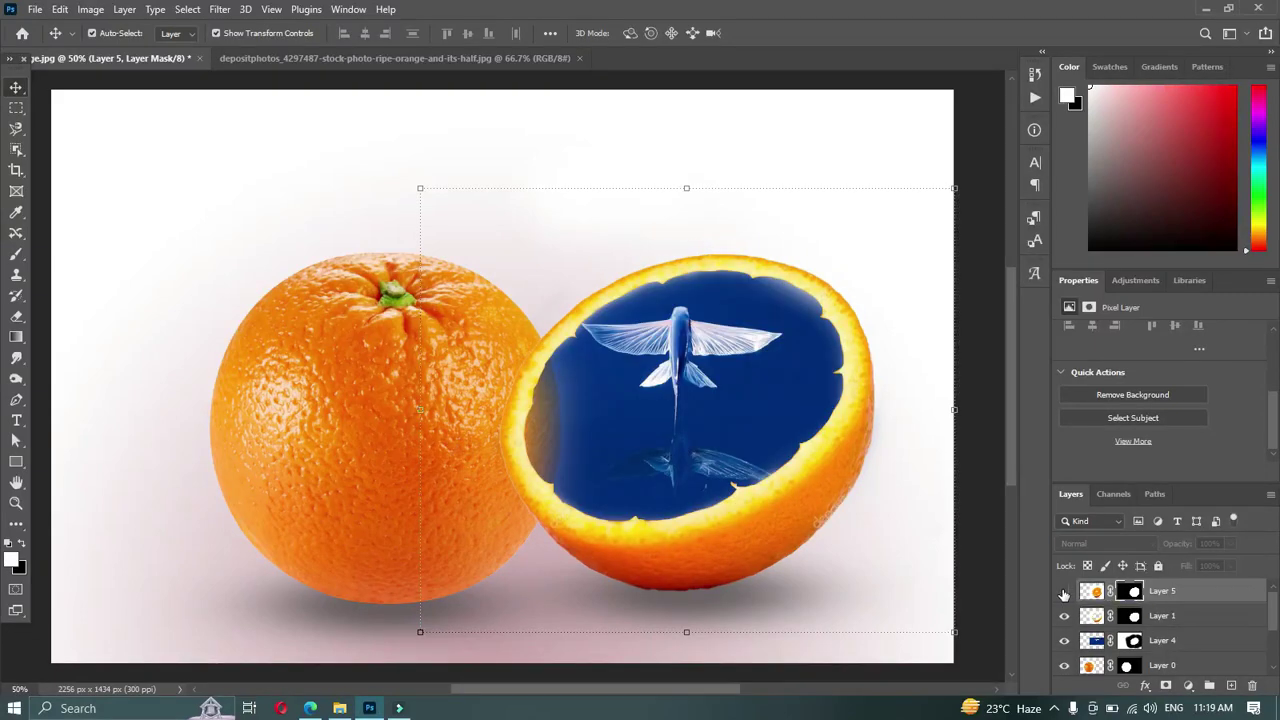
left_click(1064, 592)
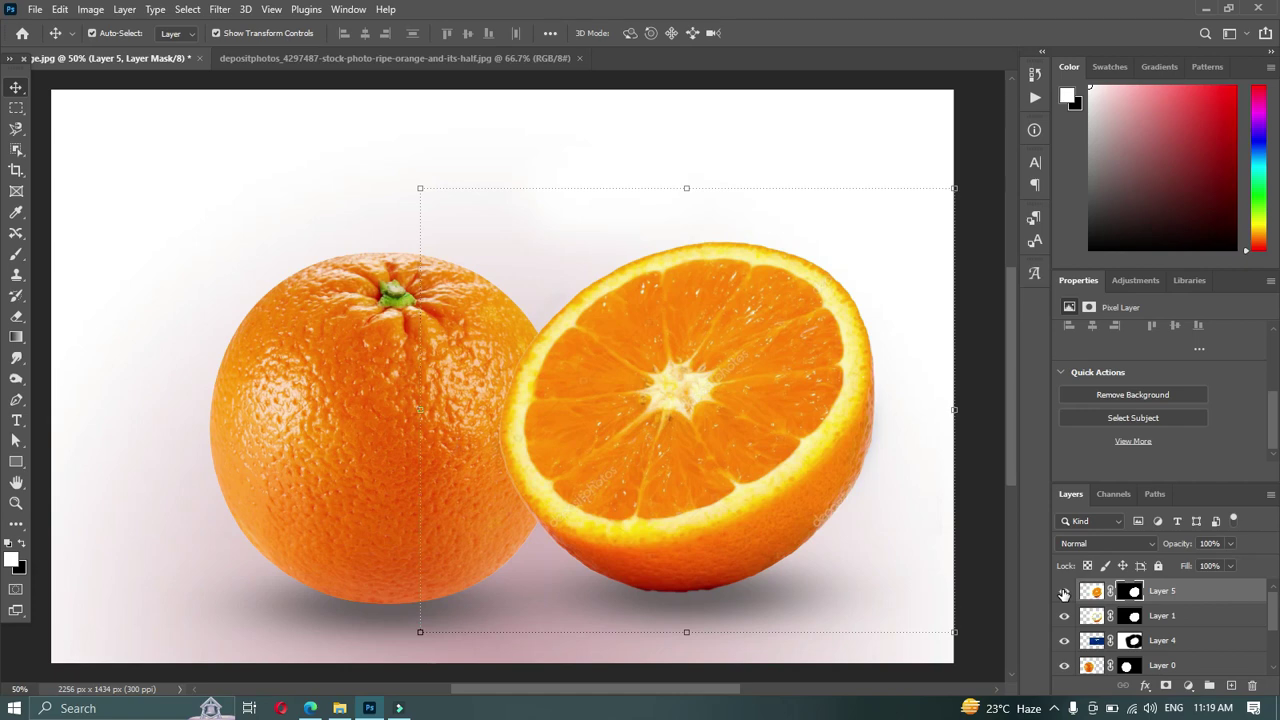
left_click(1064, 592)
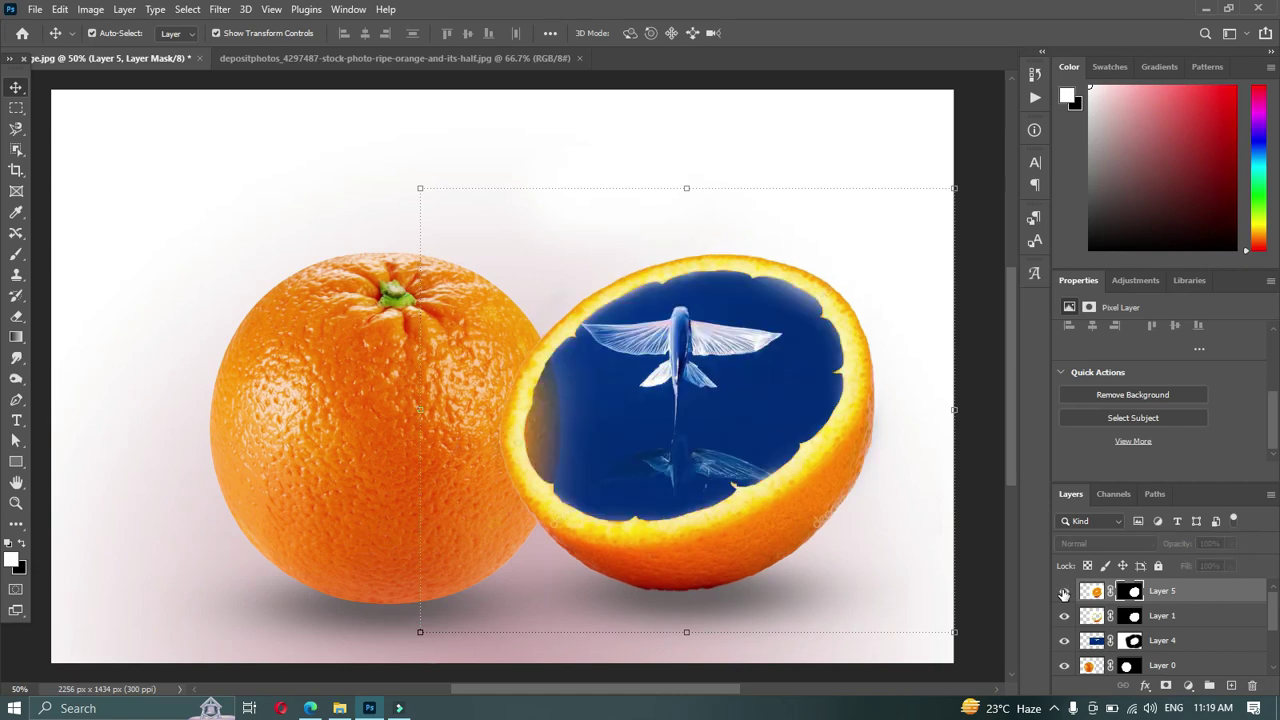
left_click(1064, 592)
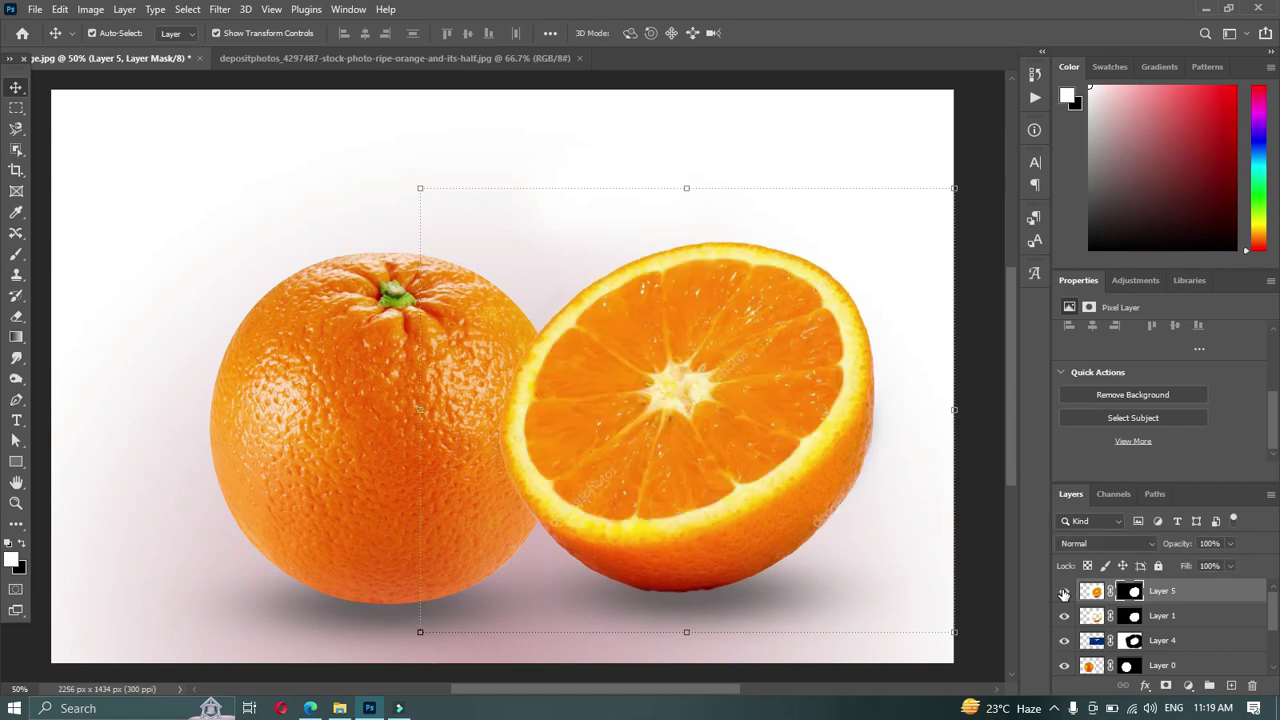
left_click(1064, 592)
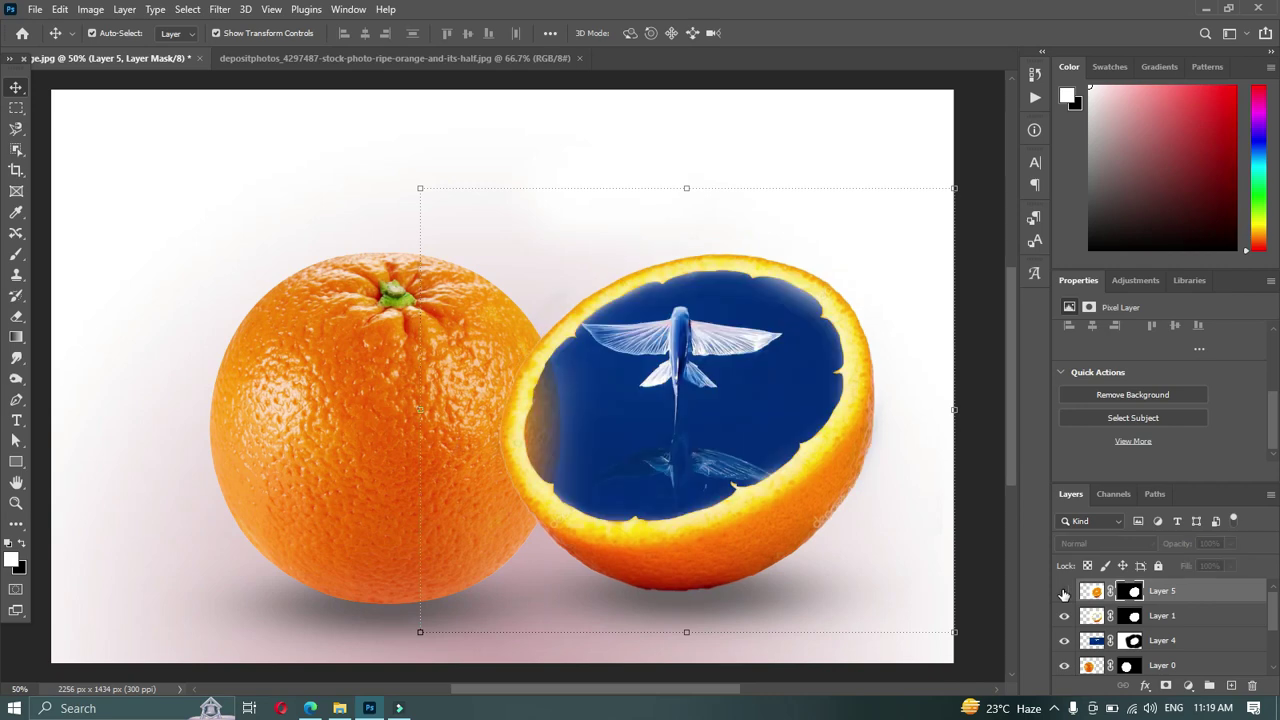
key("ctrl+plus")
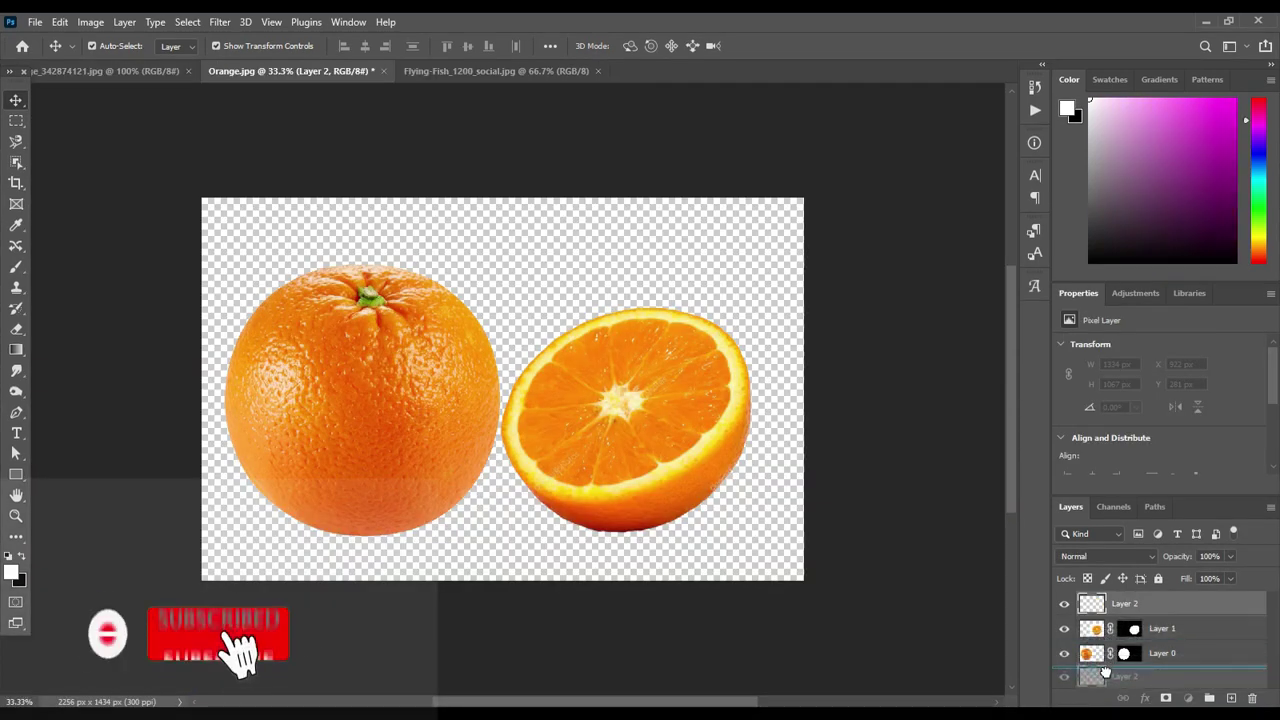
Step: Move Layer 2 to the bottom of the stack and fill it with a top-to-bottom yellow gradient
left_click_drag(1104, 675, 1105, 676)
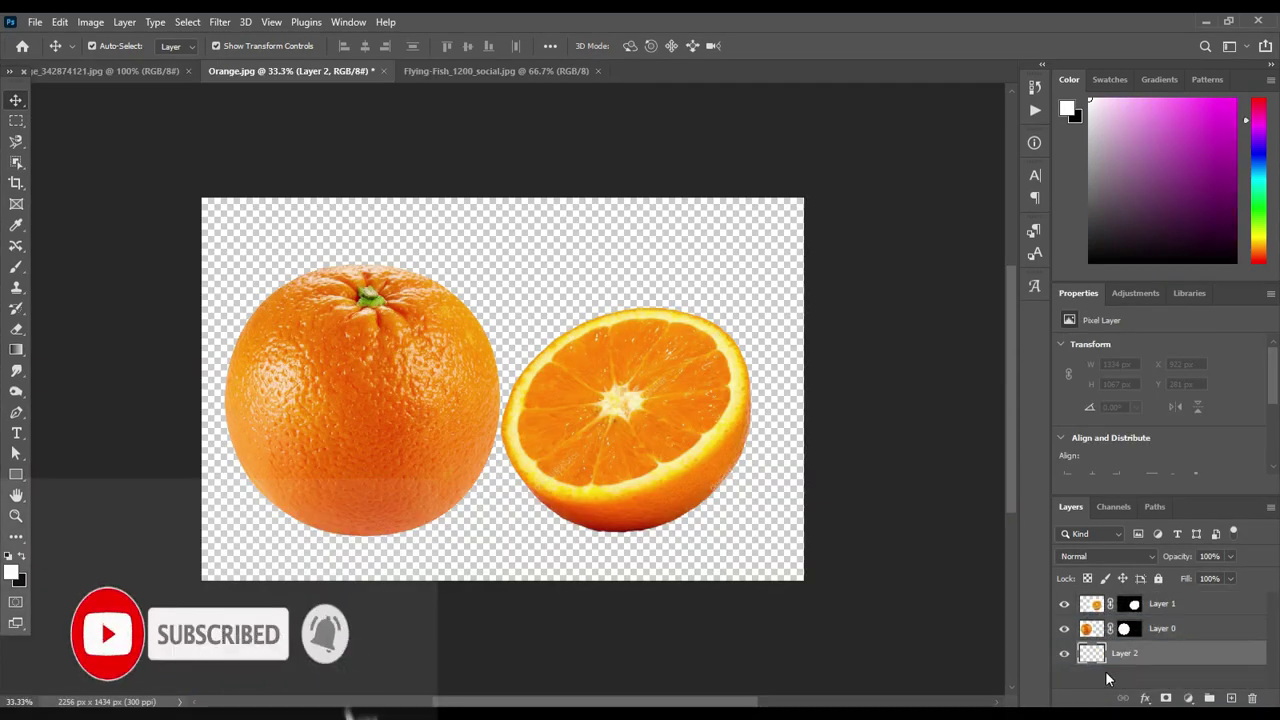
left_click(15, 352)
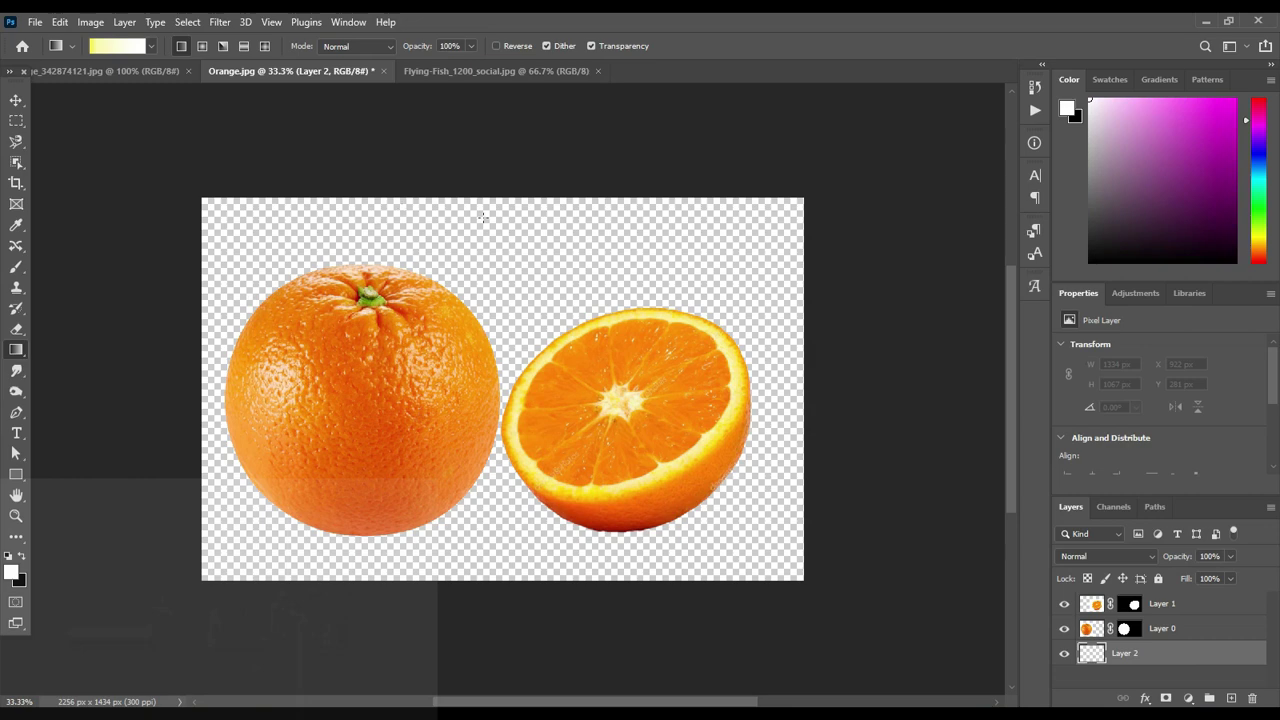
left_click_drag(483, 211, 480, 566)
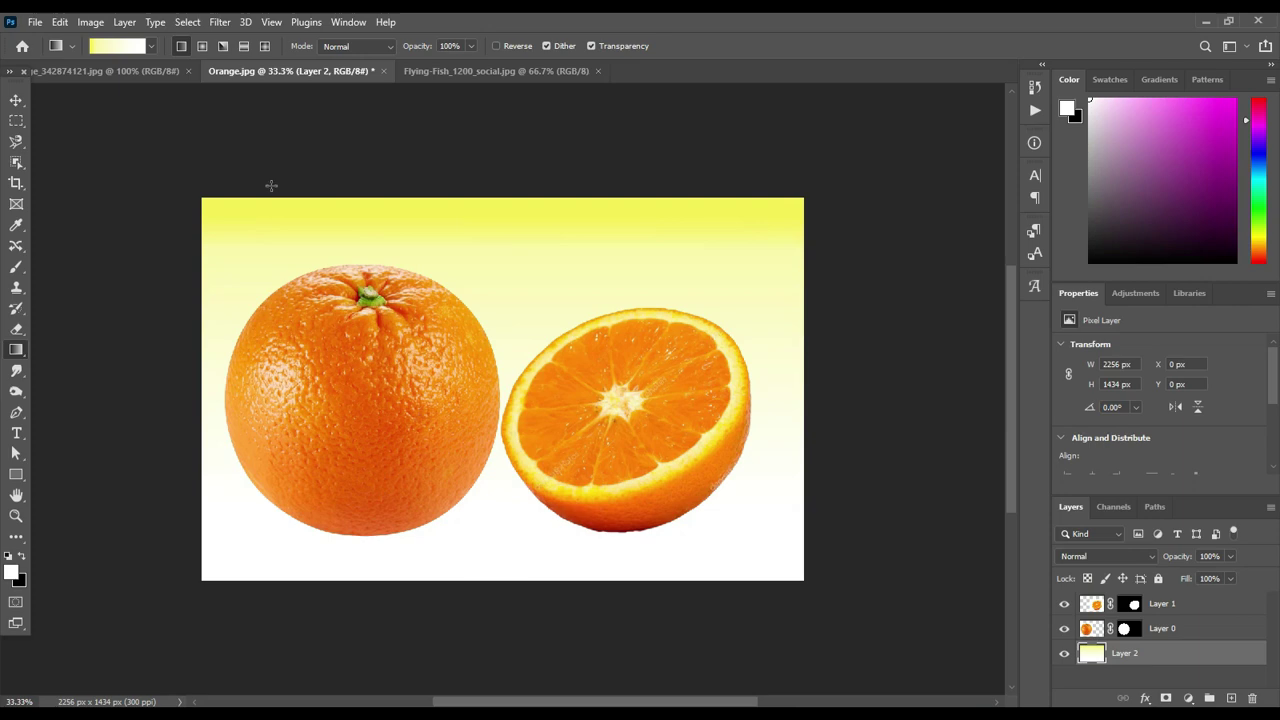
Step: Redo the fill as a radial gradient dragged up from the bottom edge for a yellow glow
left_click(244, 48)
left_click(202, 45)
left_click_drag(507, 379, 524, 271)
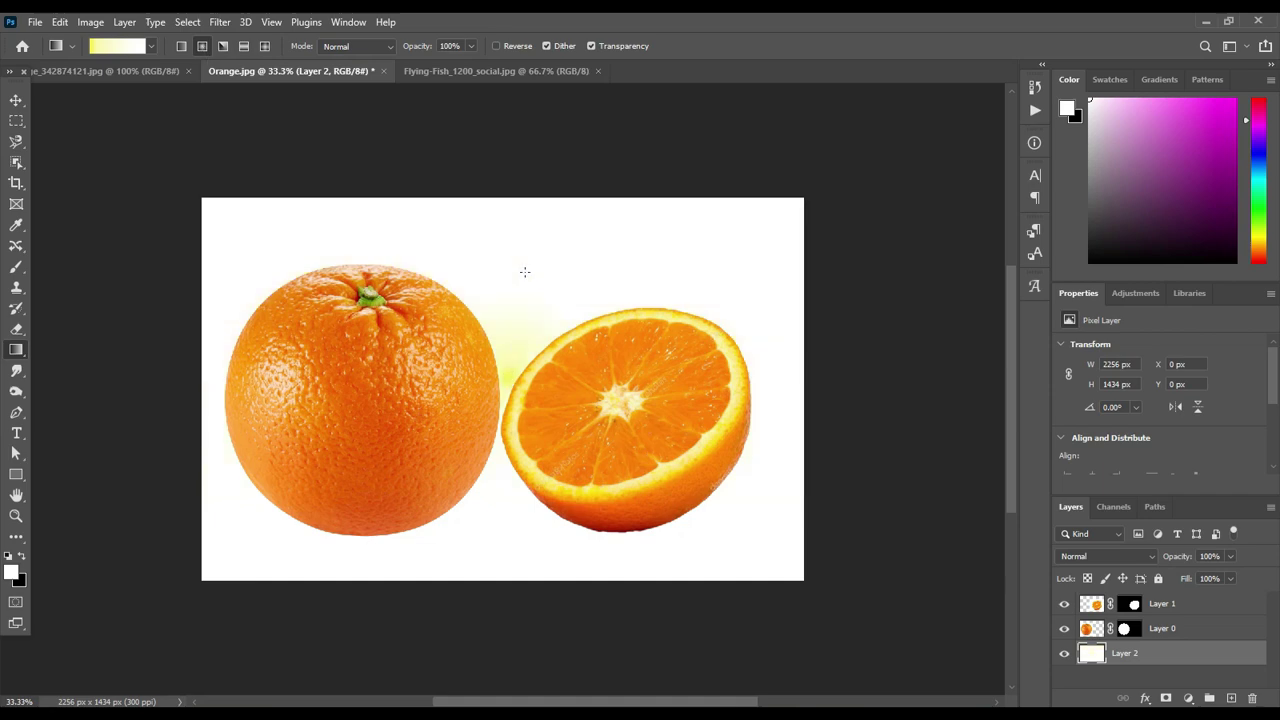
left_click_drag(503, 572, 507, 210)
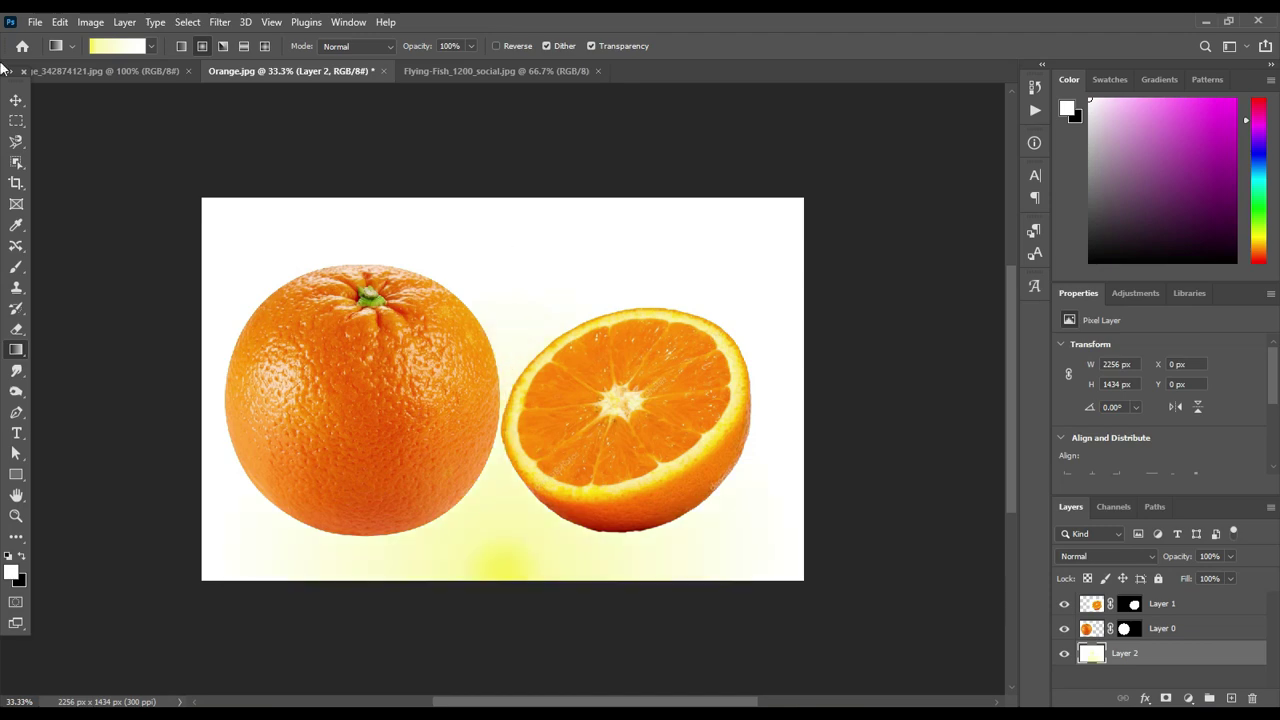
Step: Set the gradient's left stop to pale pink cba5ad, with white at the right end
left_click(110, 46)
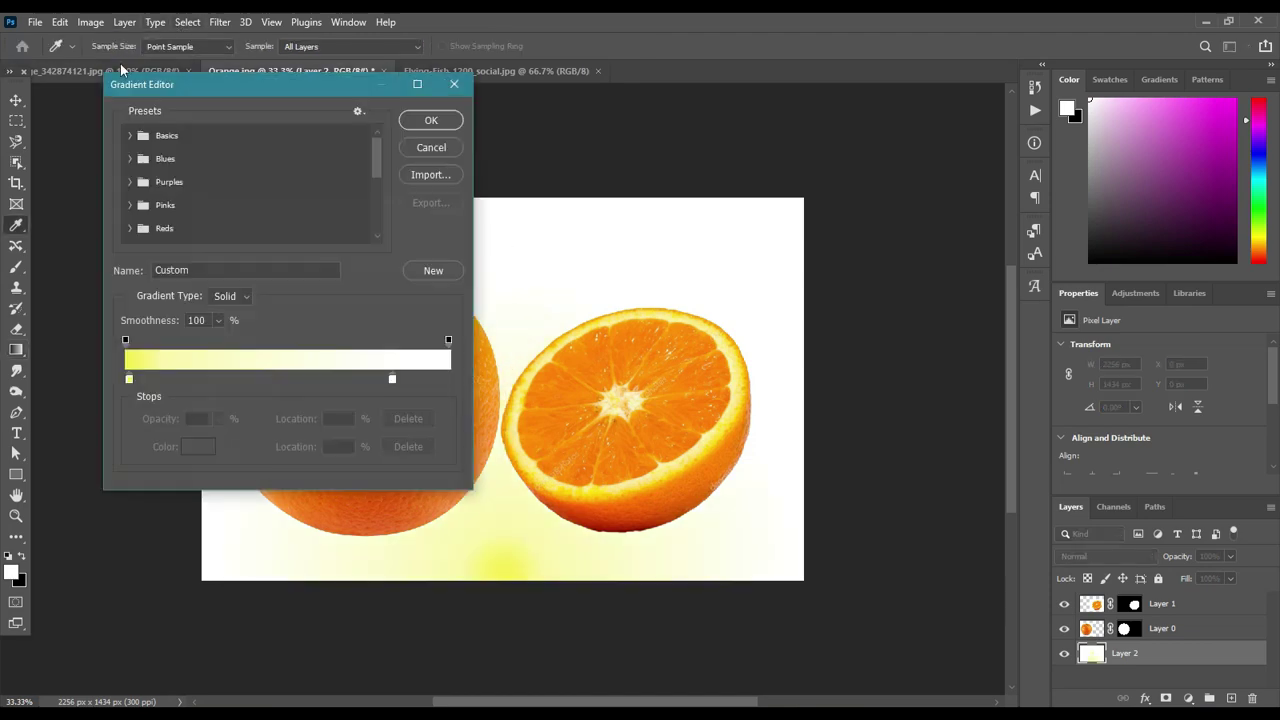
left_click_drag(392, 380, 448, 380)
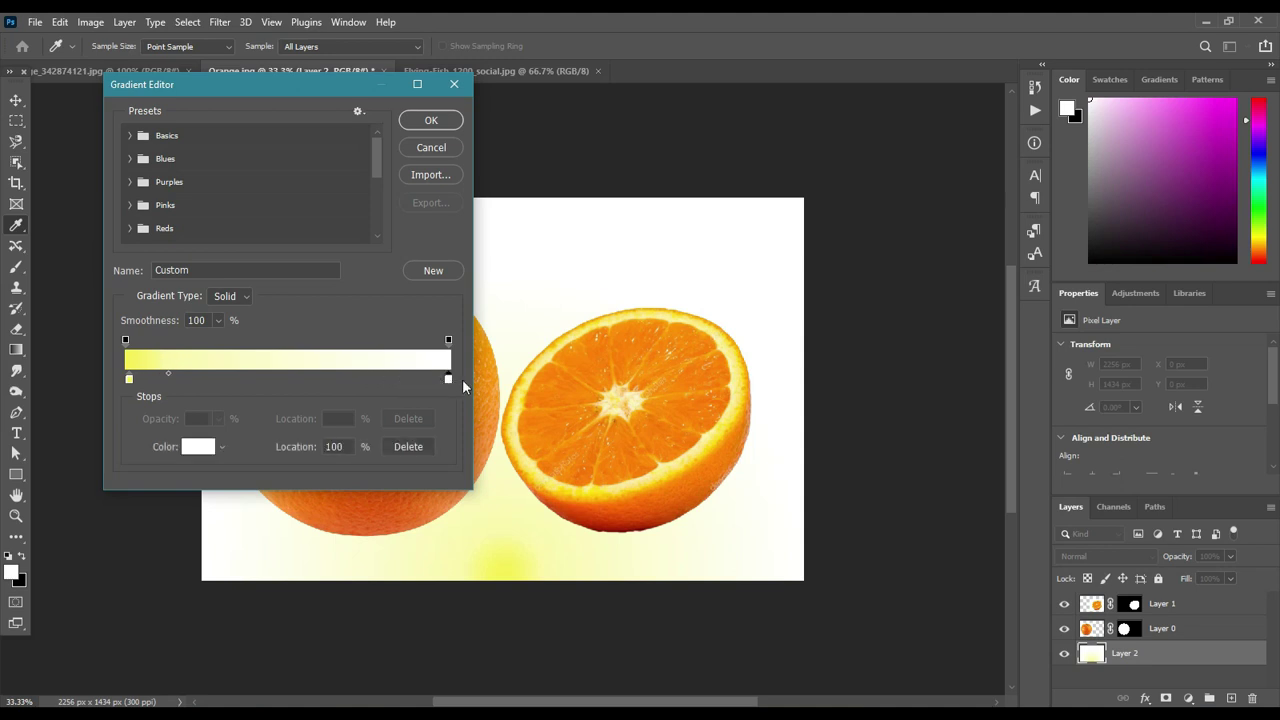
left_click(169, 374)
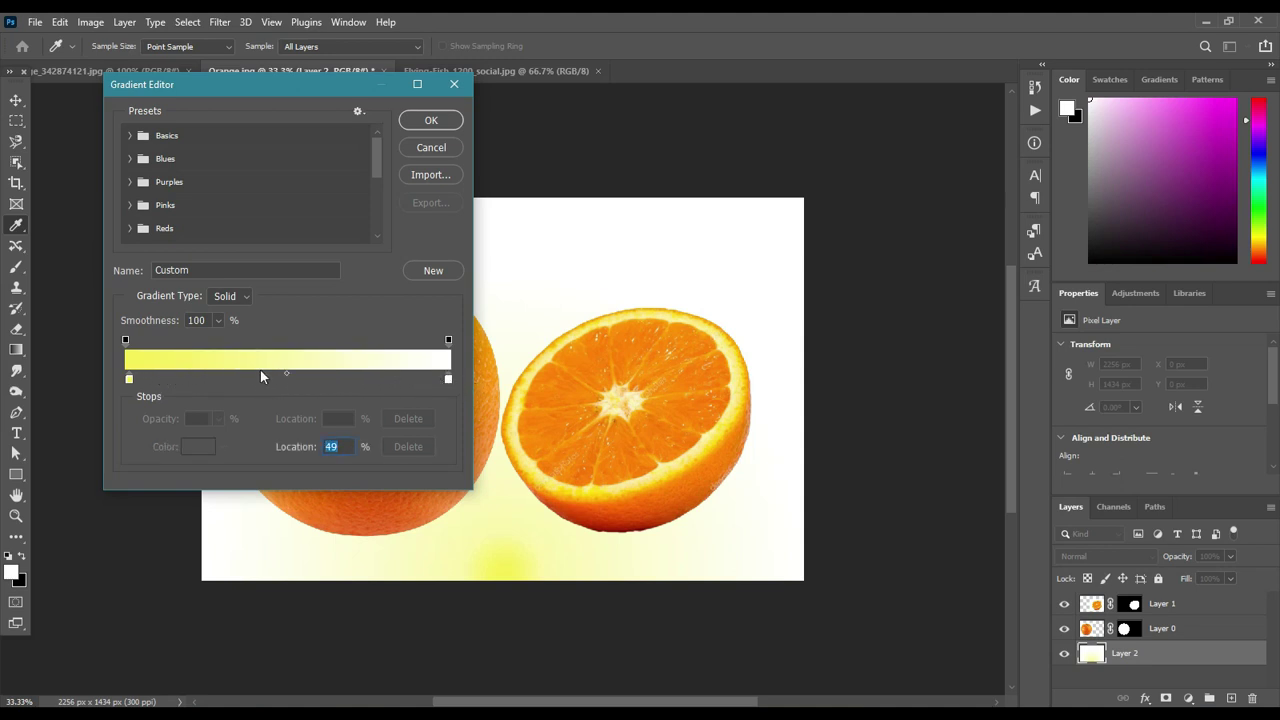
double_click(129, 380)
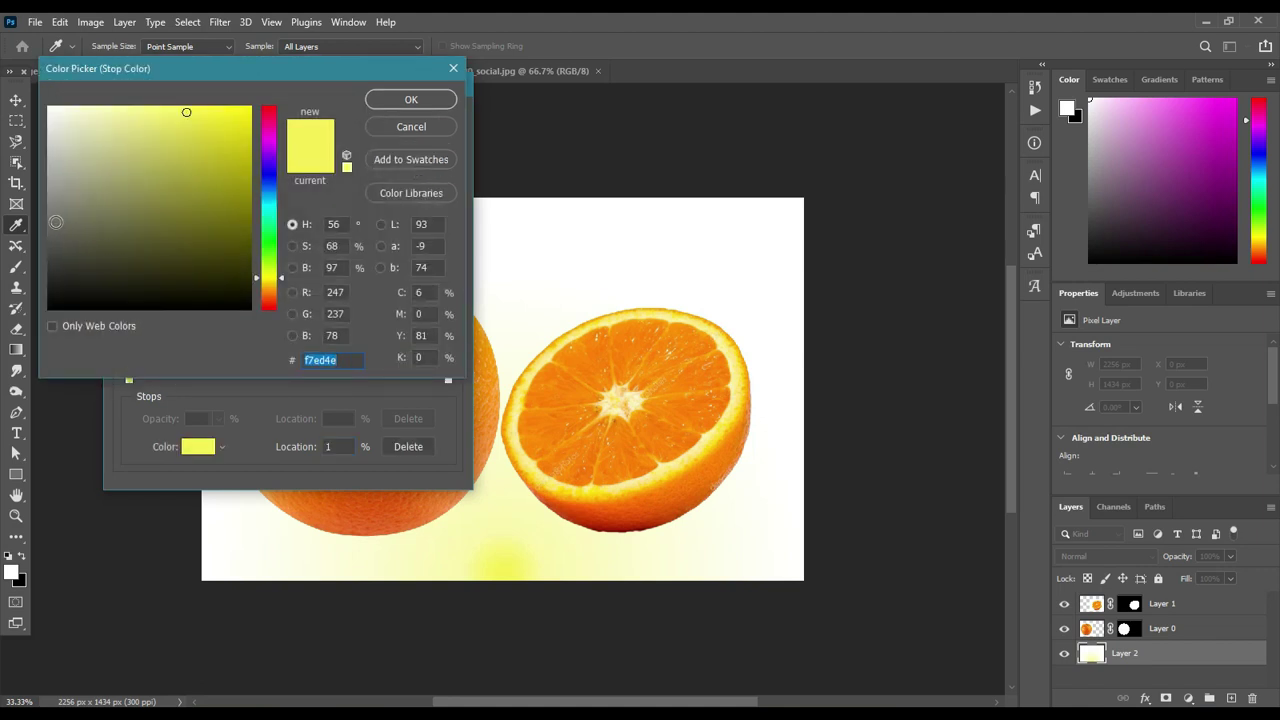
left_click(55, 221)
left_click(155, 170)
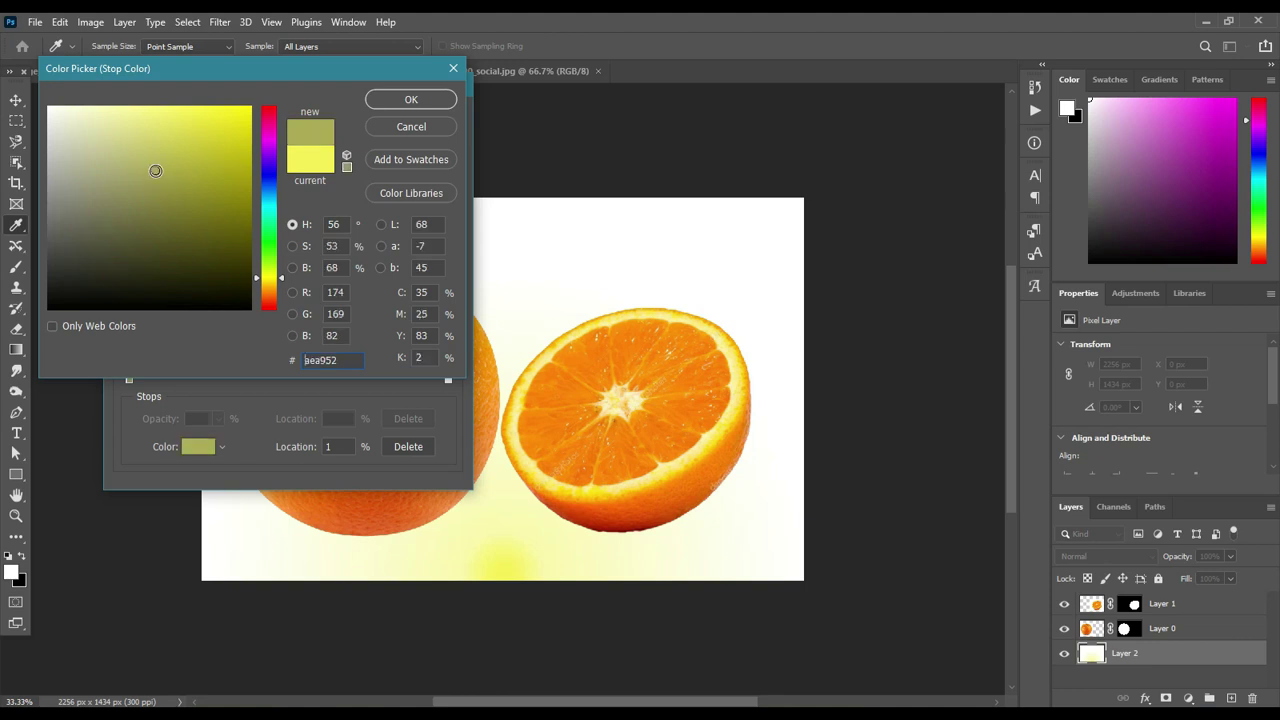
left_click(269, 114)
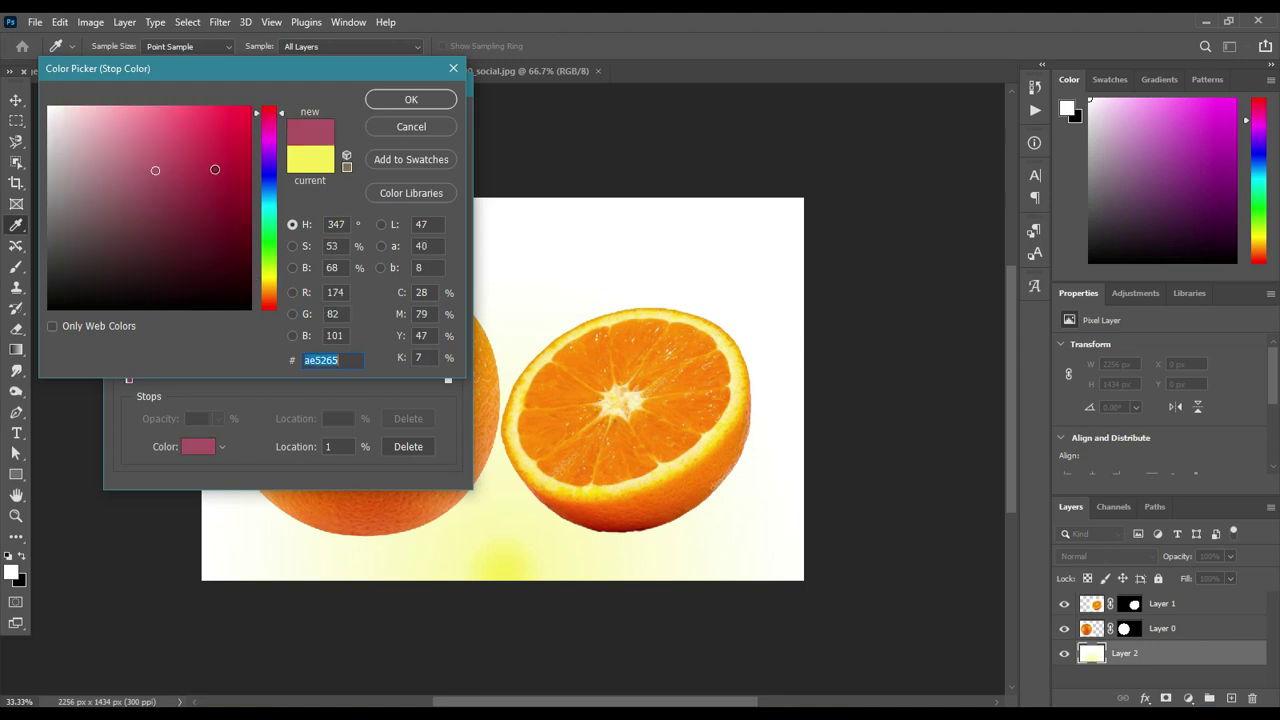
mouse_move(219, 130)
left_mouse_down()
mouse_move(227, 122)
mouse_move(130, 143)
left_mouse_up()
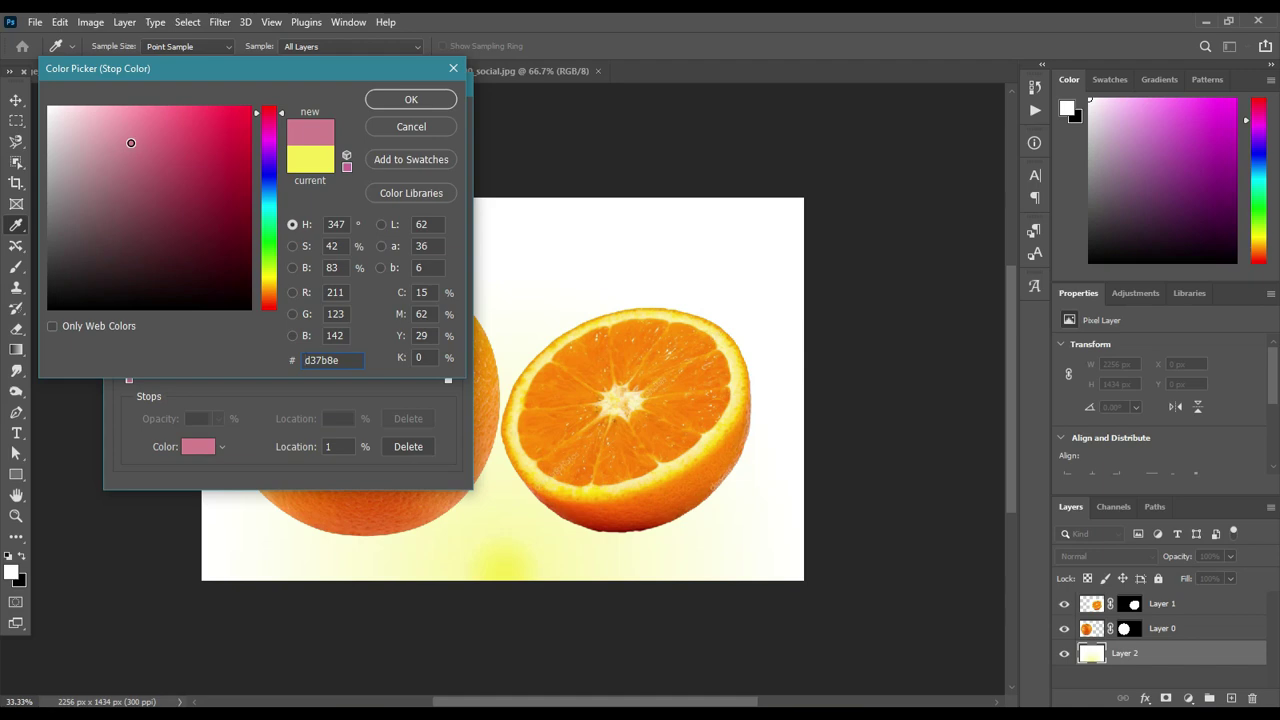
left_click_drag(130, 143, 85, 147)
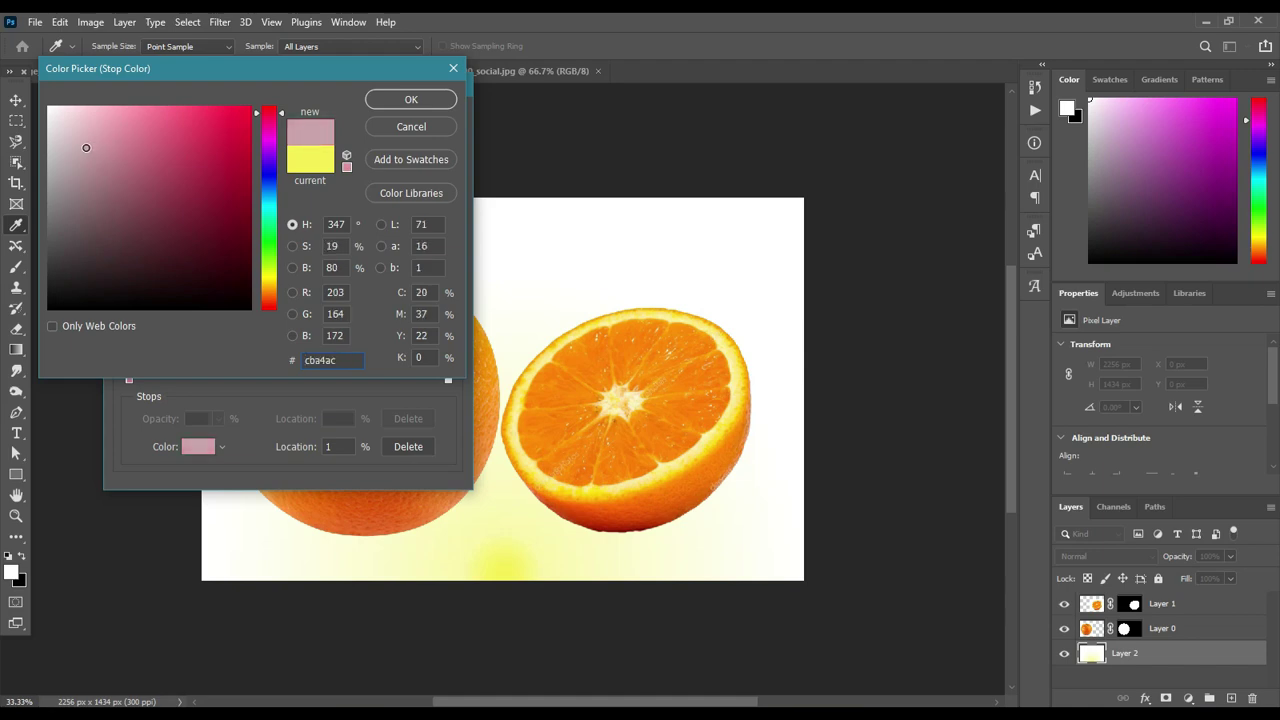
left_click(433, 103)
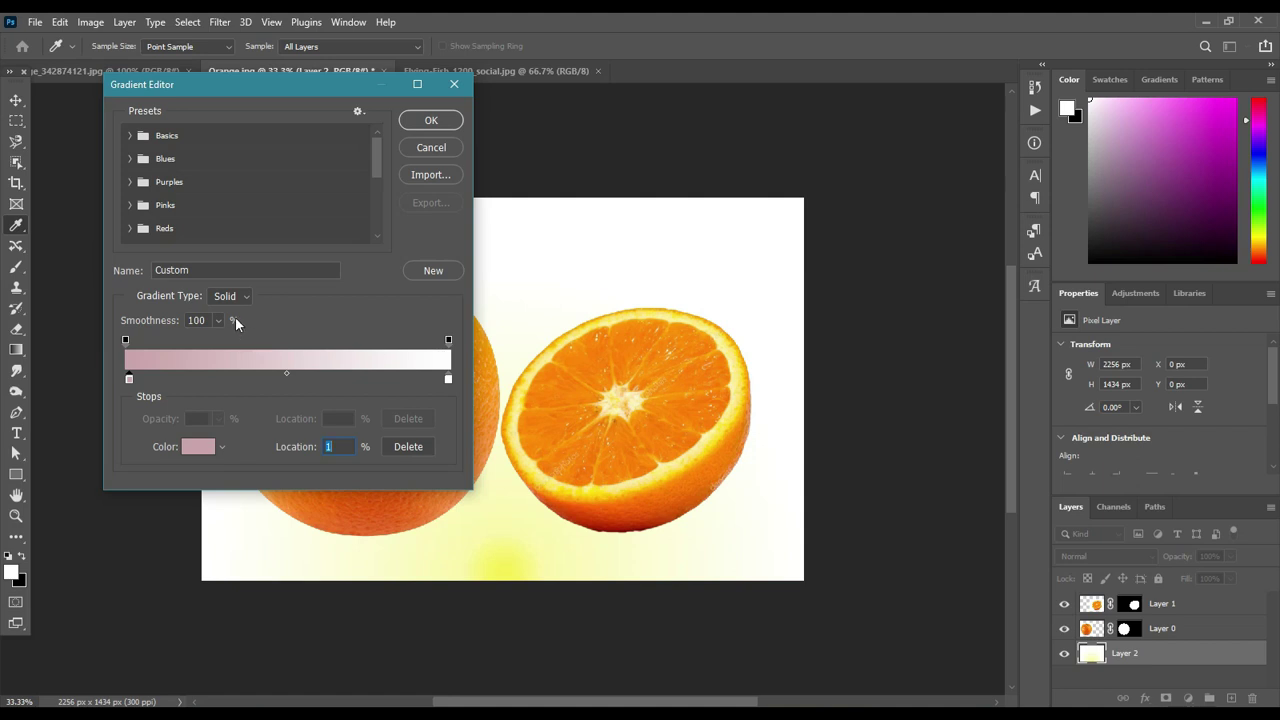
Step: Move the gradient midpoint to 55% and confirm the pink-to-white gradient
left_click(225, 297)
left_click(286, 375)
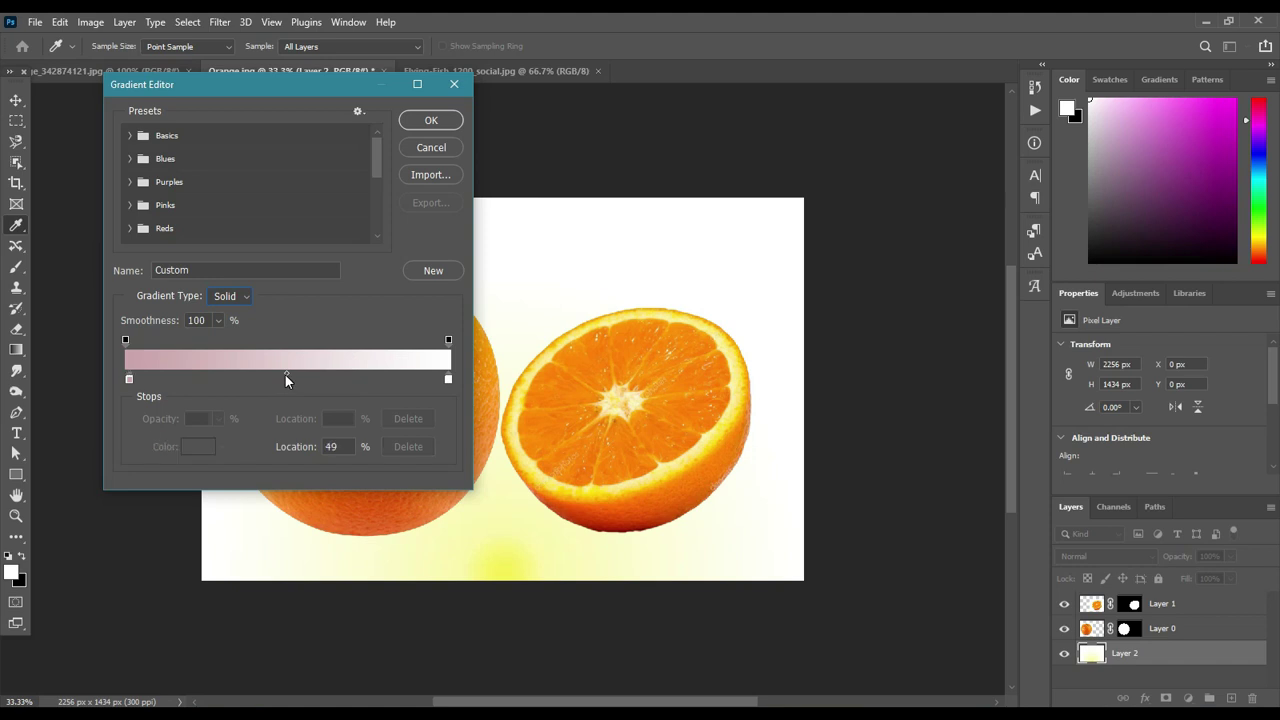
left_click_drag(285, 375, 306, 375)
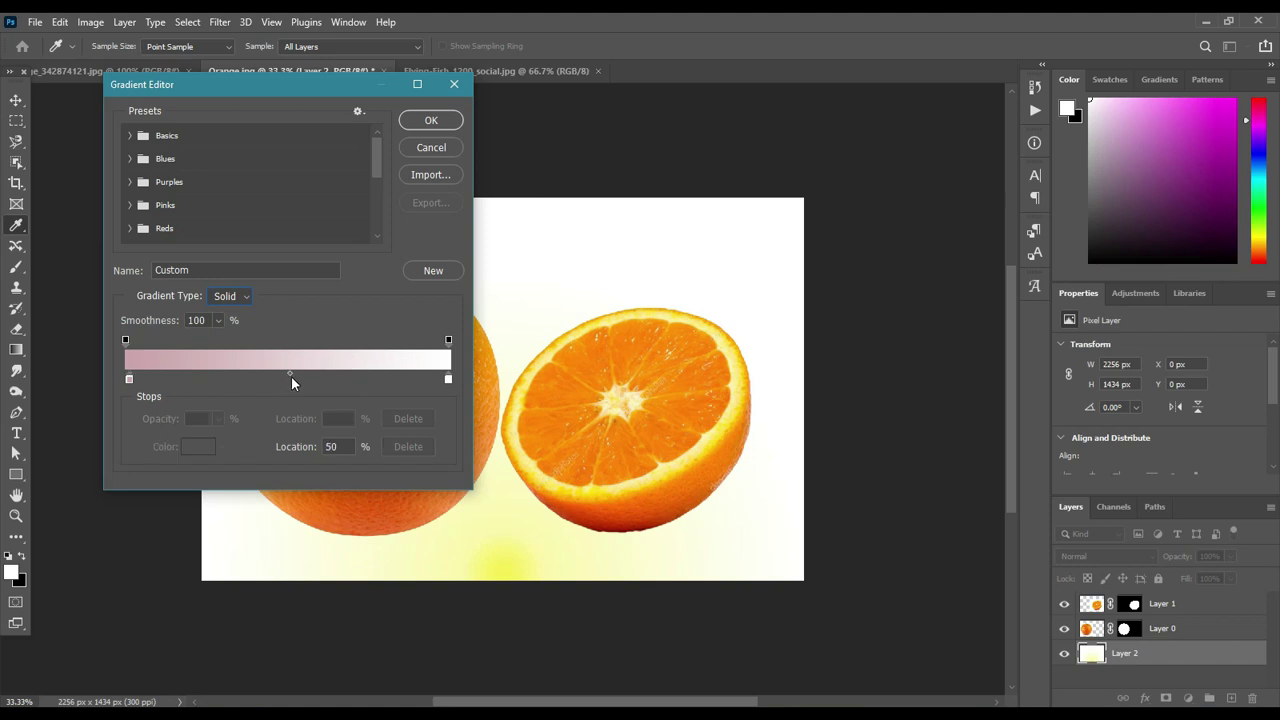
left_click(431, 119)
Step: Apply the radial pink glow dragged up from the bottom edge of the canvas
left_click_drag(488, 215, 488, 559)
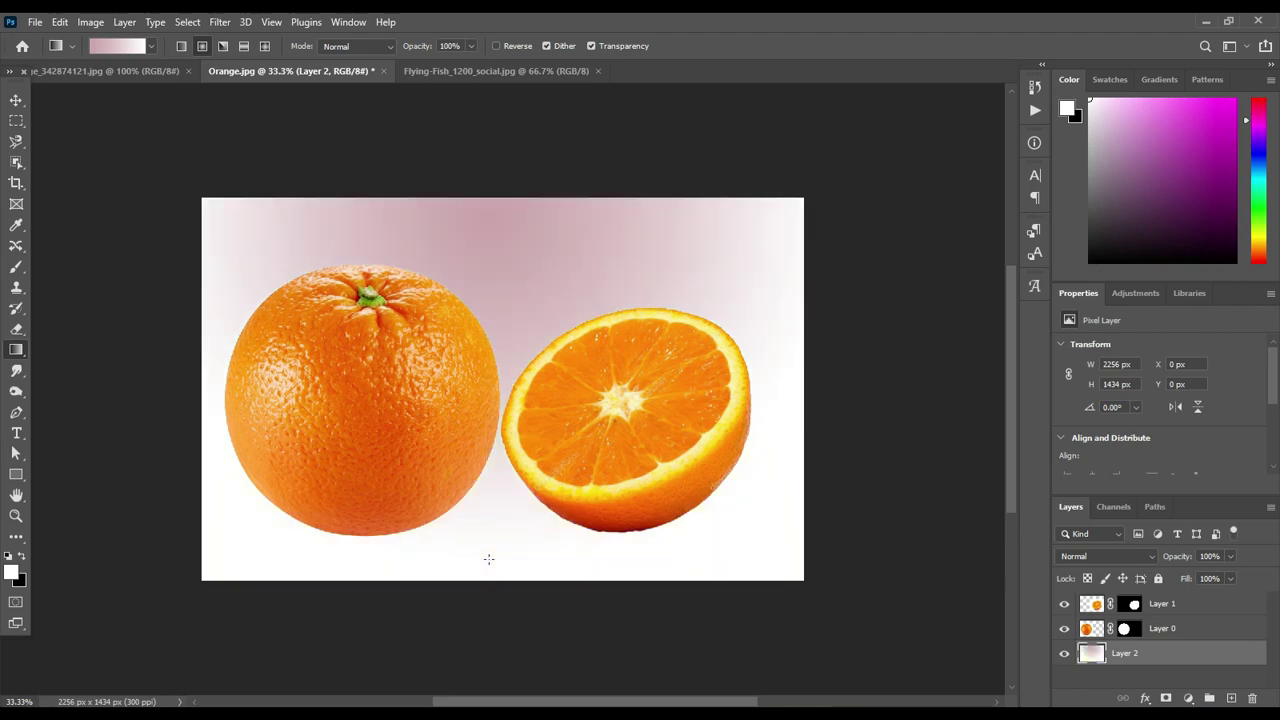
left_click_drag(492, 569, 505, 221)
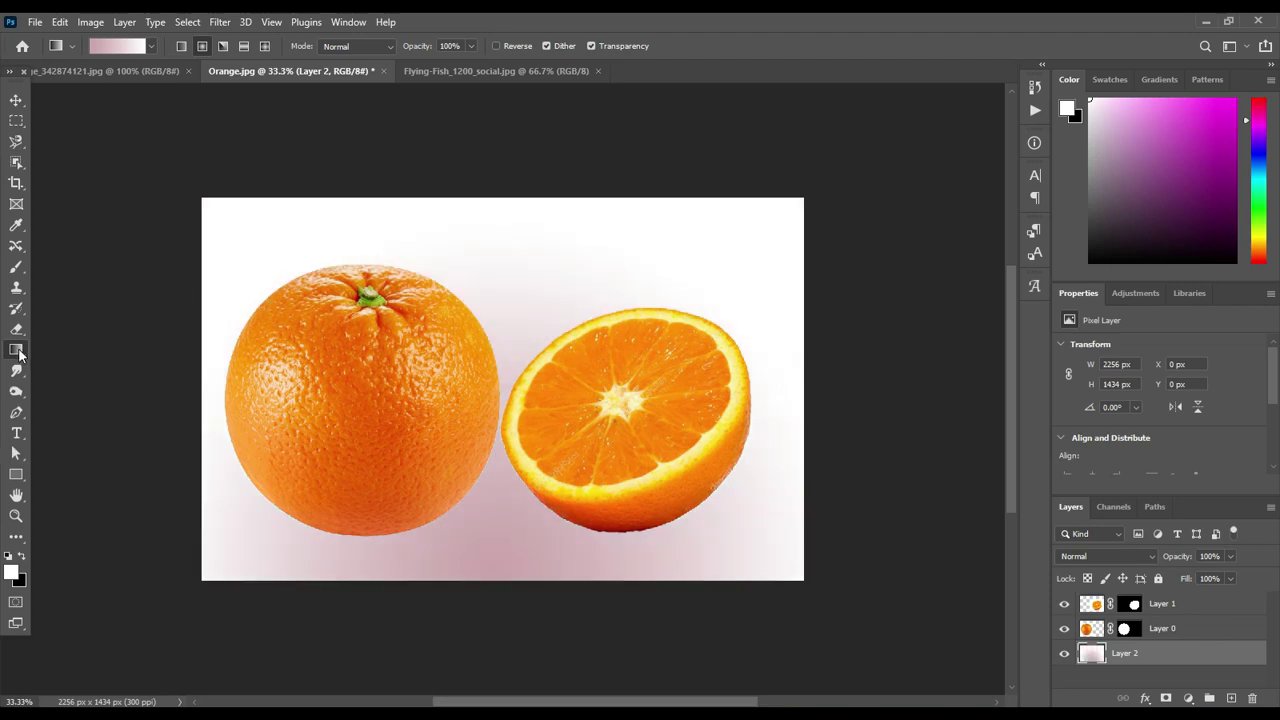
left_click(15, 100)
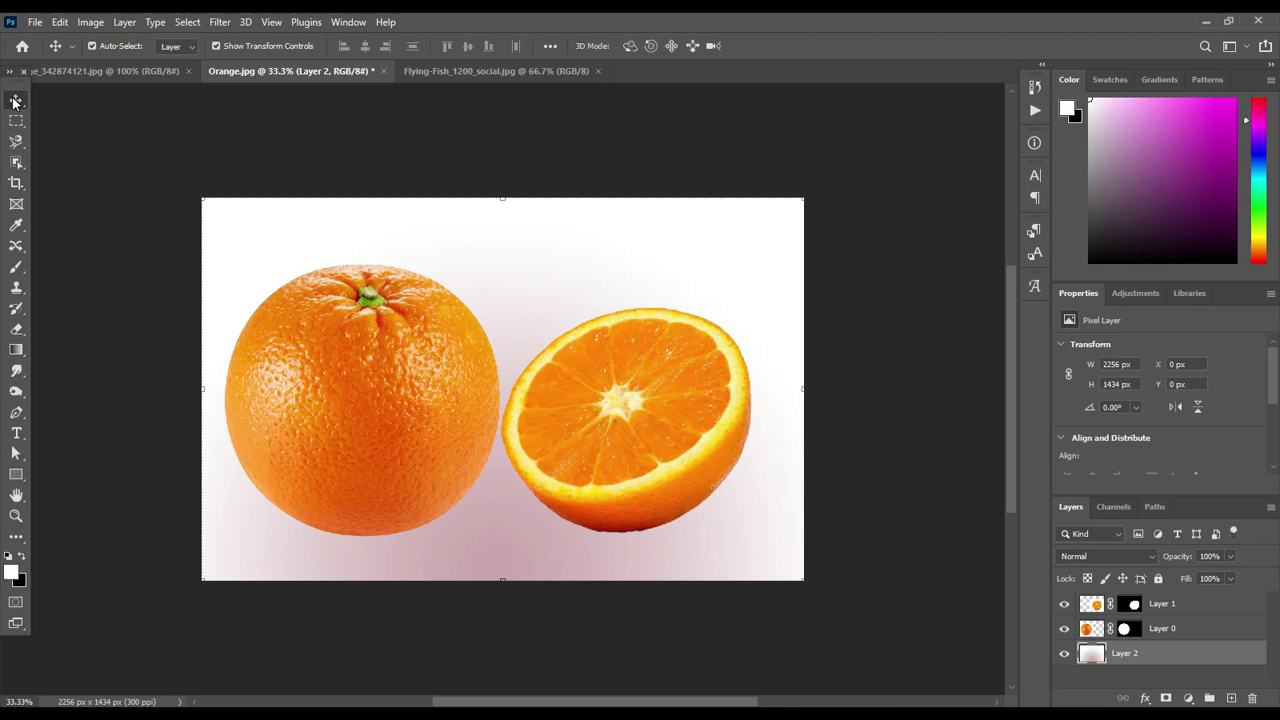
Step: Select the Brush tool with a soft round preset and an adjusted tip angle
left_click(16, 270)
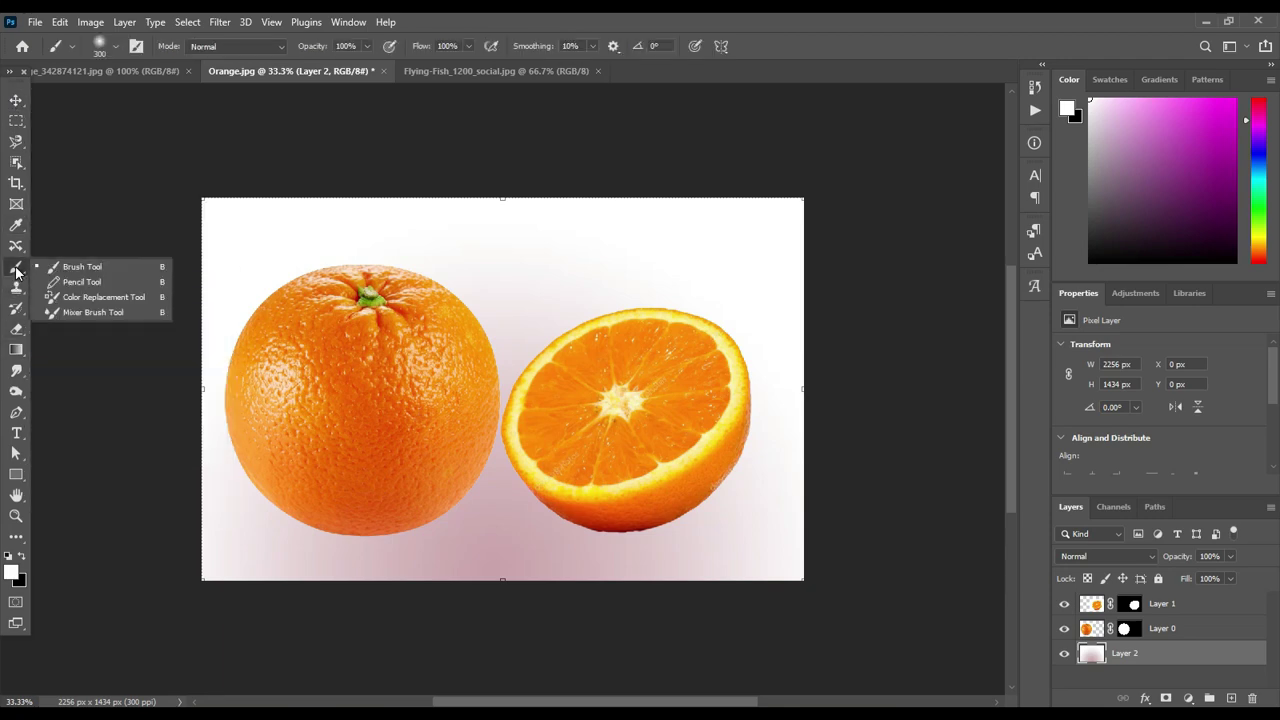
left_click(96, 48)
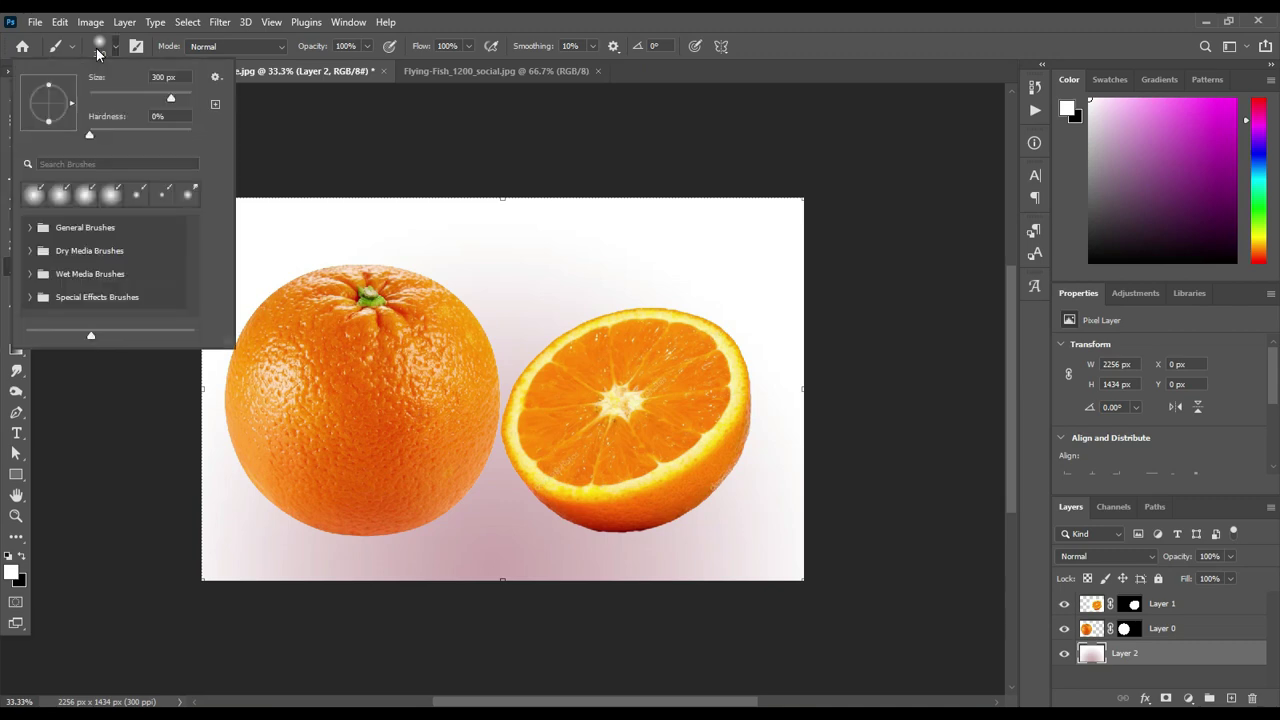
left_click(80, 198)
left_click_drag(43, 119, 50, 104)
left_click(548, 262)
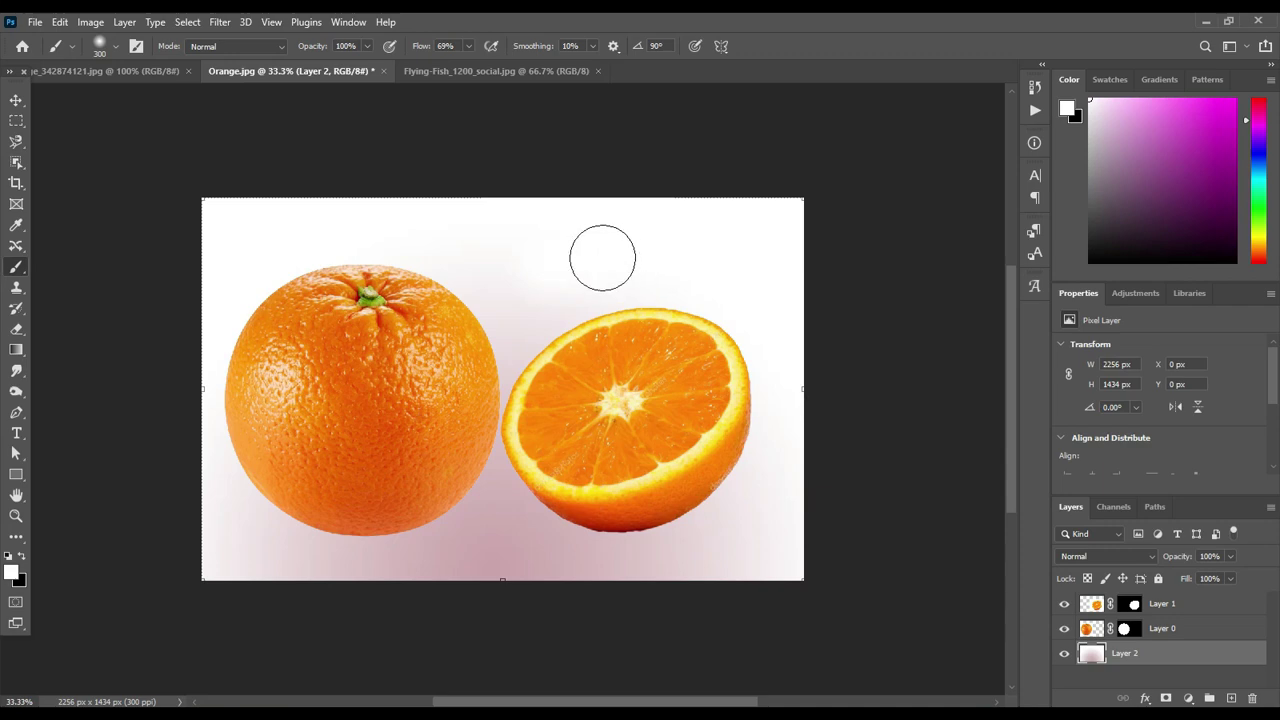
Step: Set the foreground colour to dark grey 3c3b3b
left_click(23, 557)
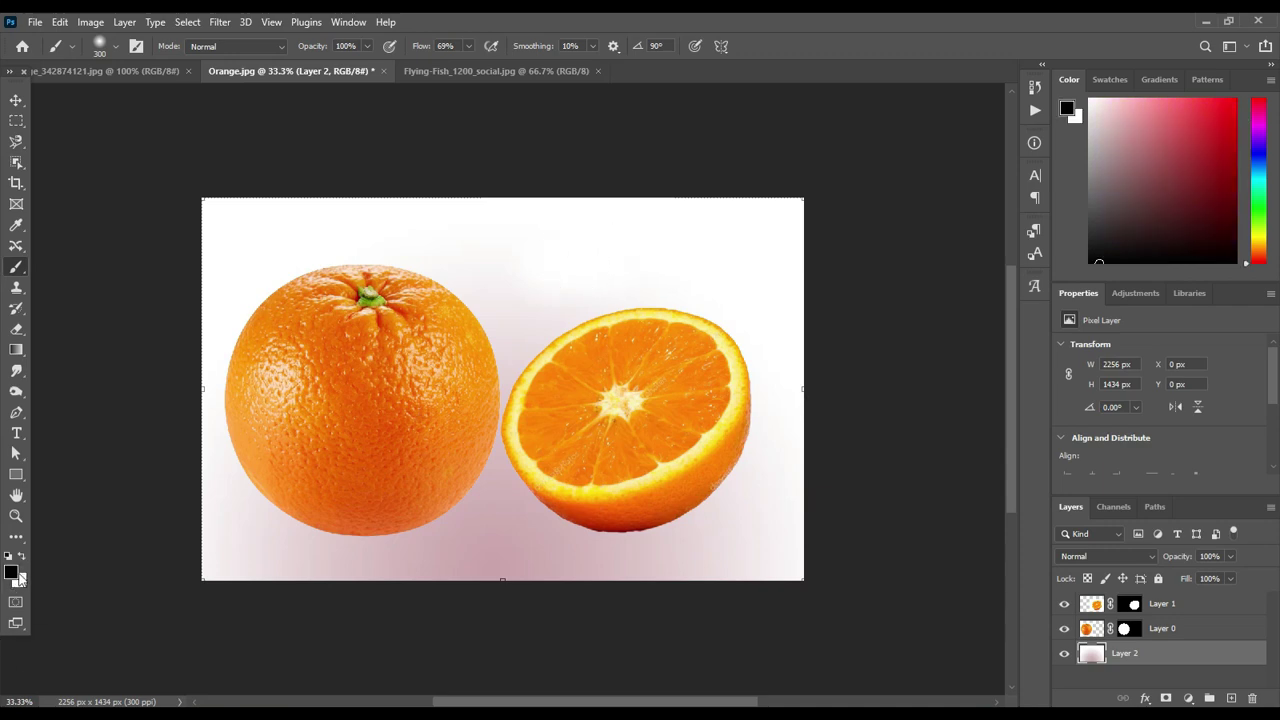
left_click(13, 573)
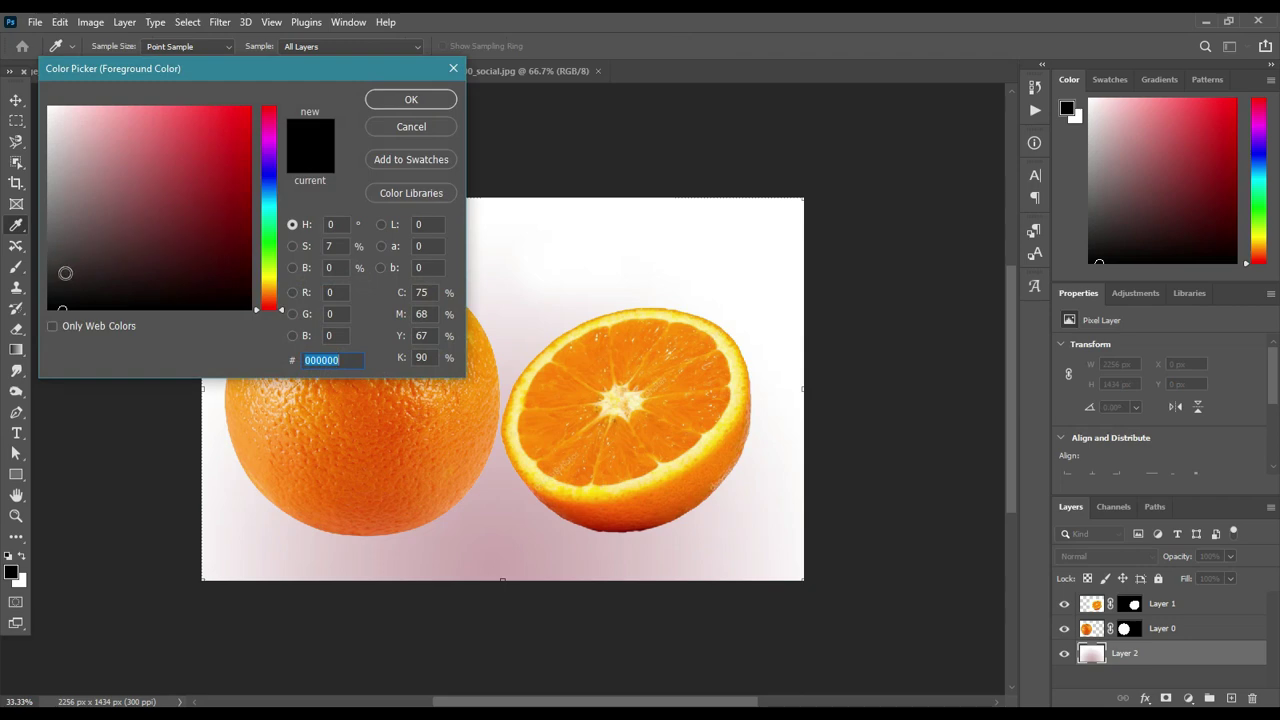
left_click(55, 270)
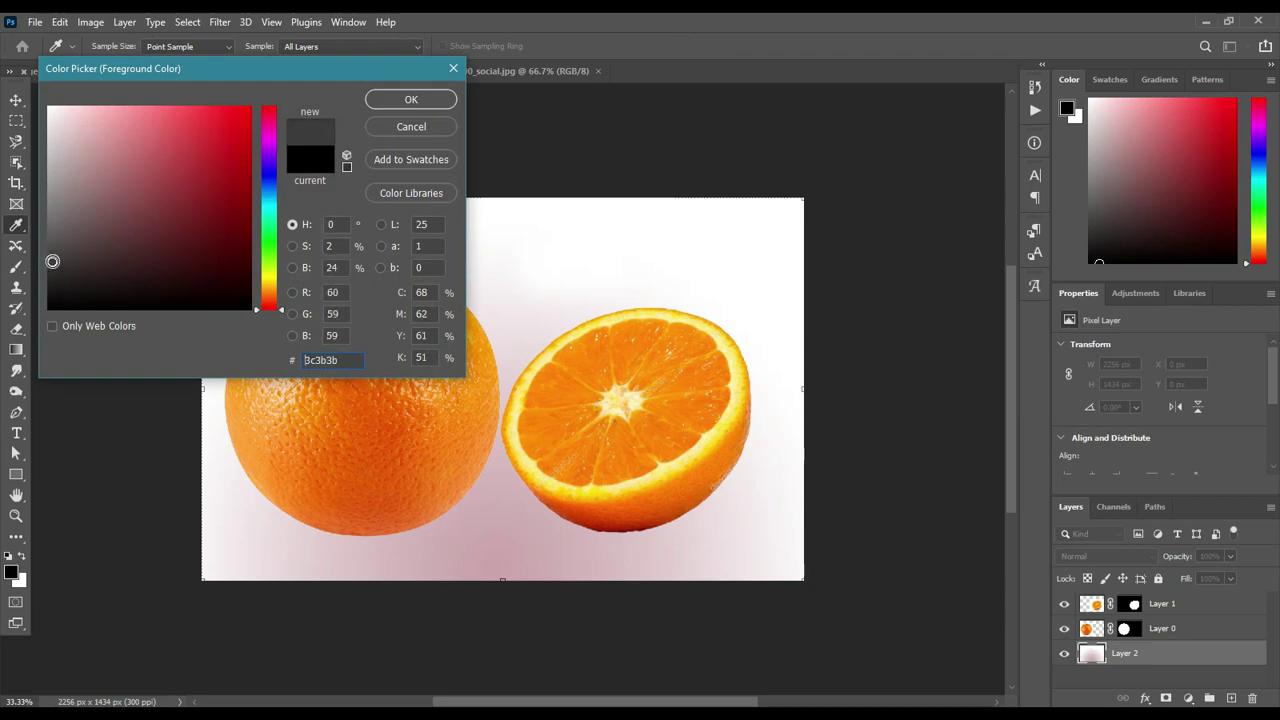
left_click(408, 99)
Step: Paint a grey test dab above the halved orange, then undo it
left_click(561, 251)
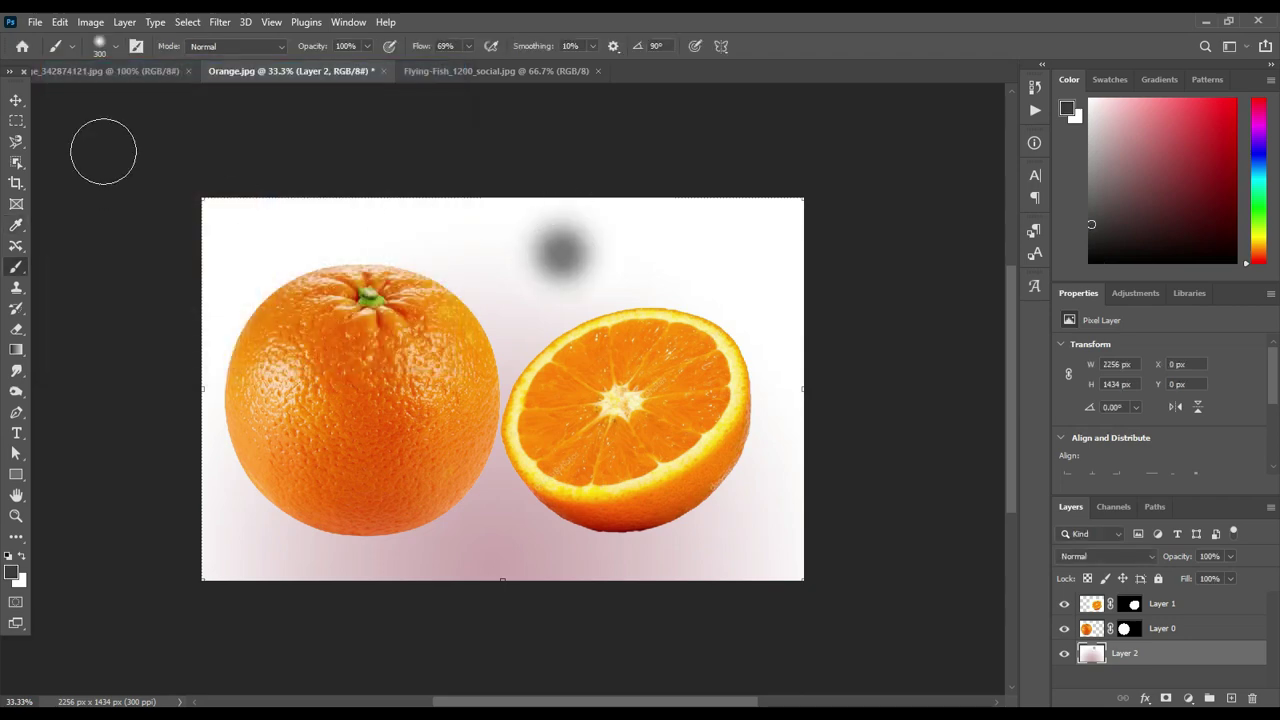
left_click(16, 100)
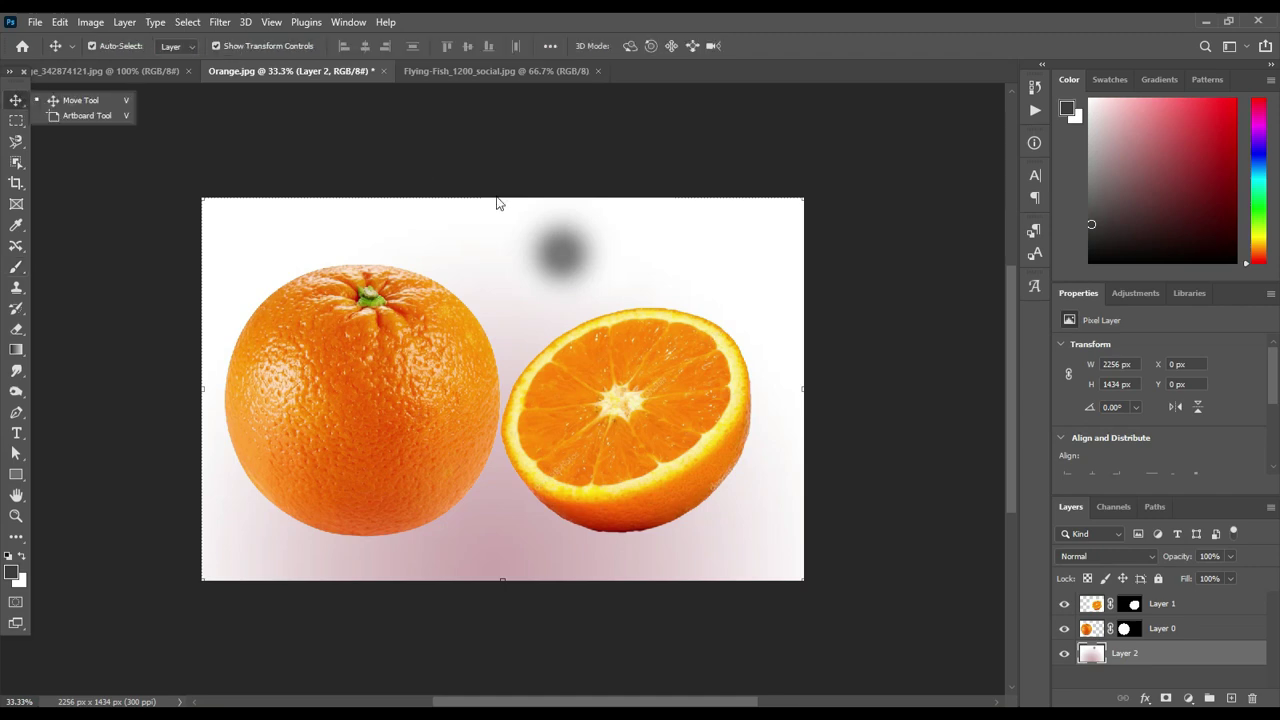
left_click(568, 252)
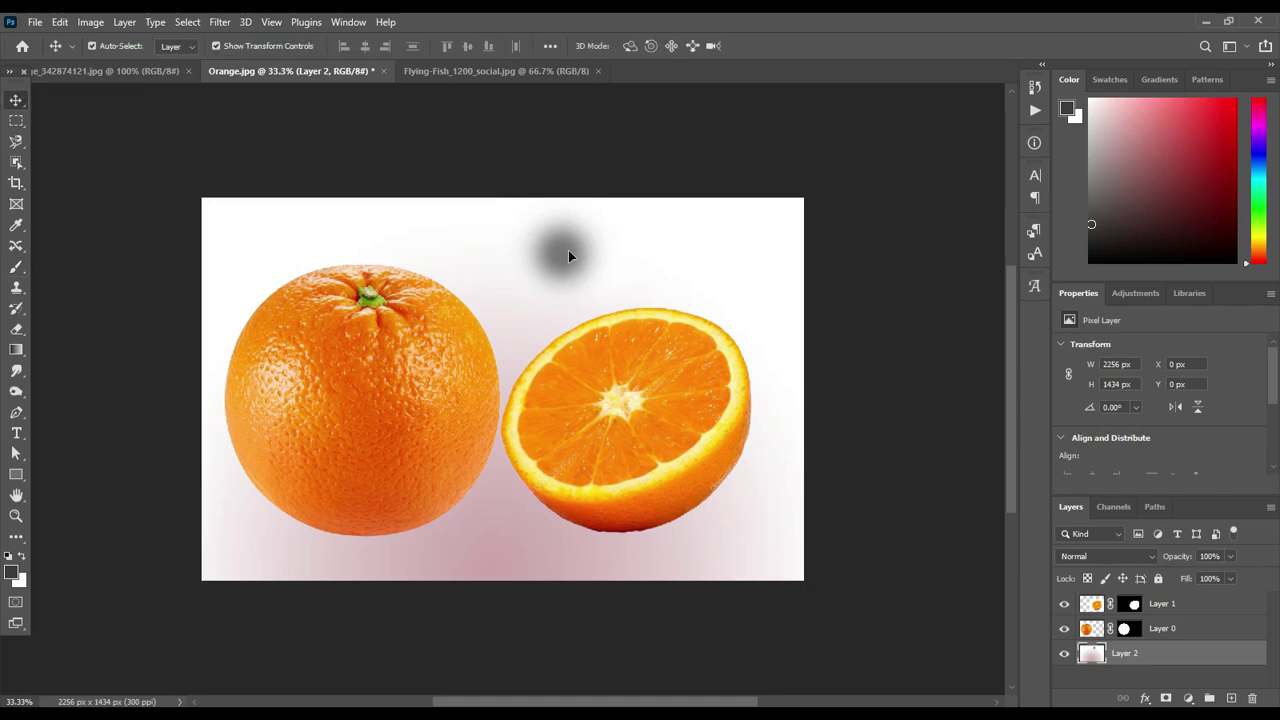
key("ctrl")
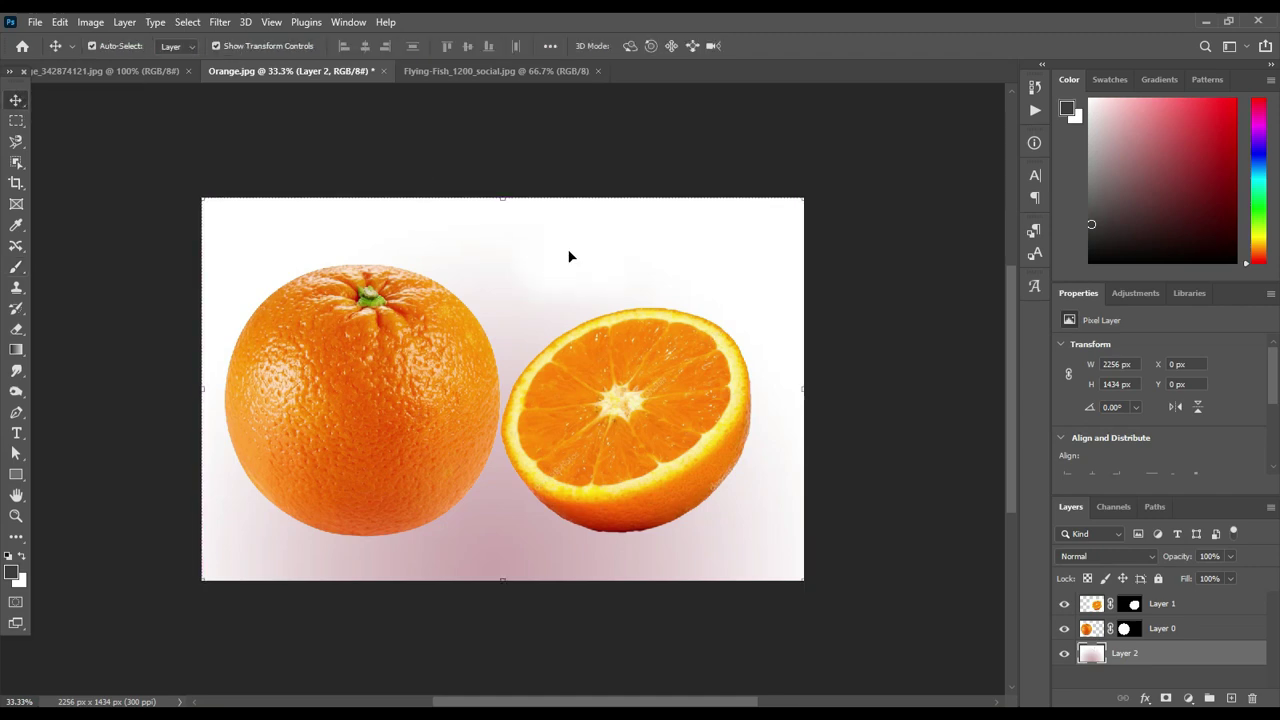
Step: Paint a soft grey dab on a new empty layer
left_click(1232, 699)
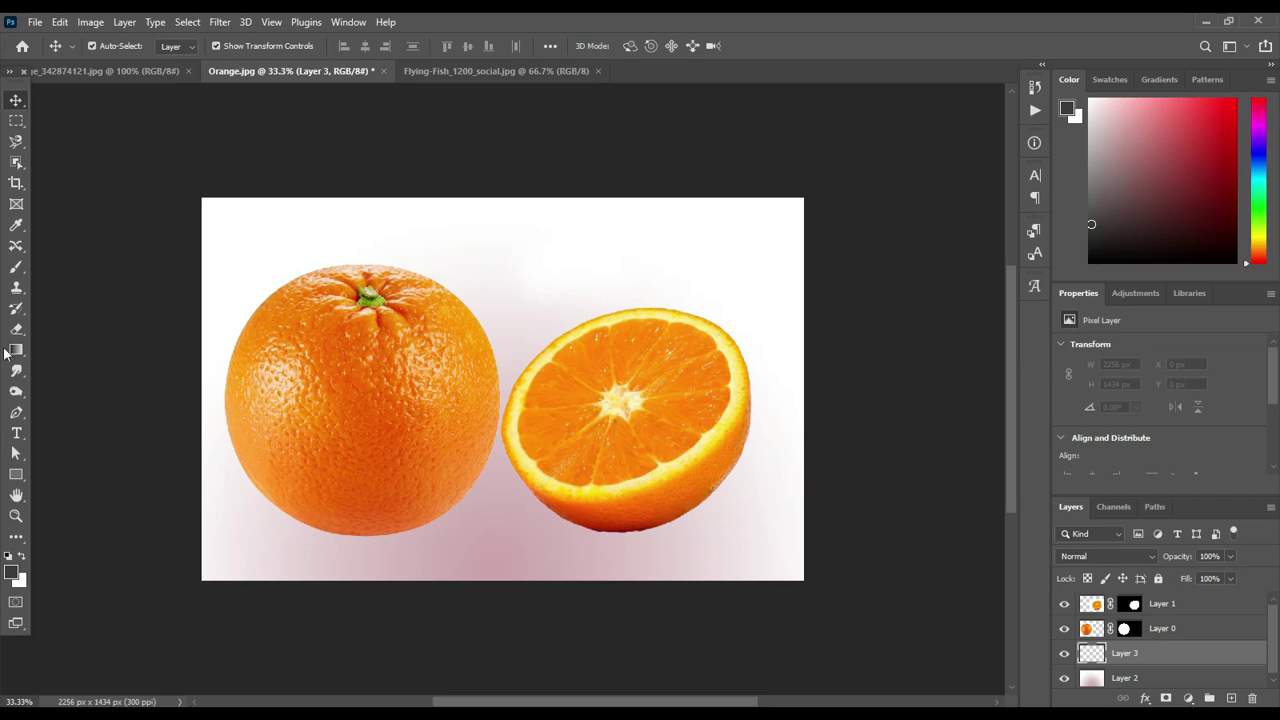
left_click(16, 267)
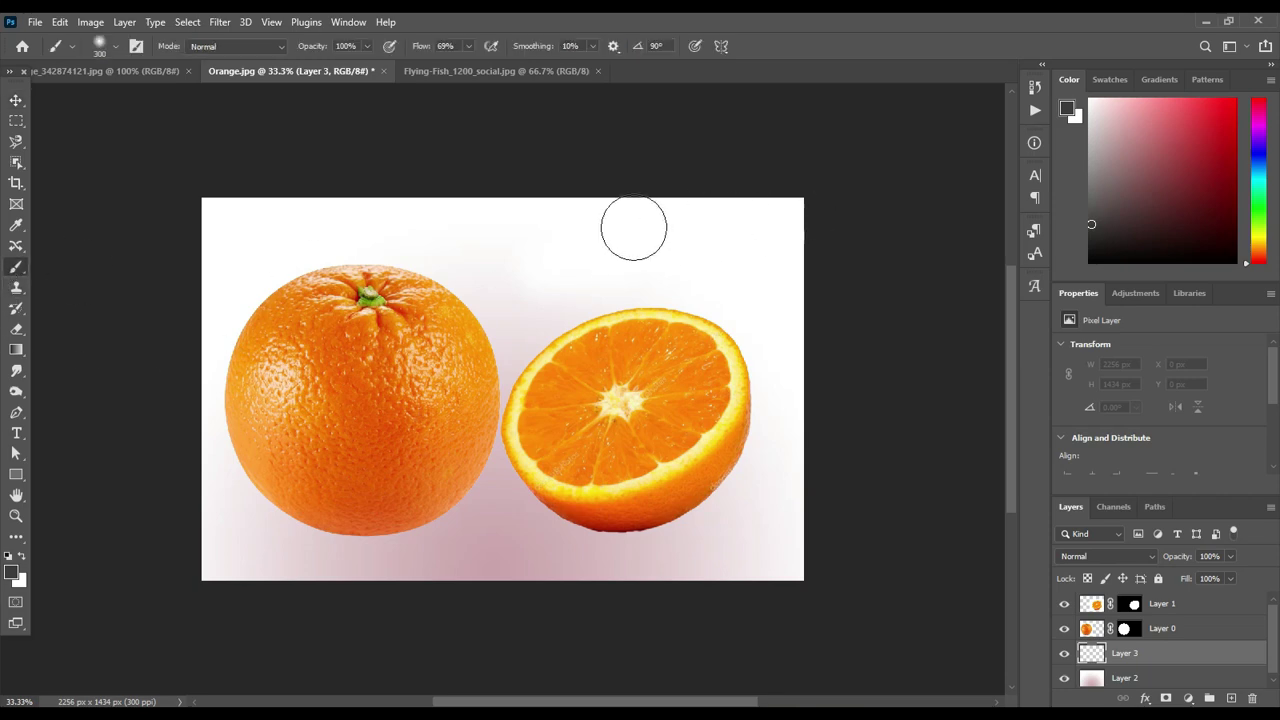
left_click(596, 254)
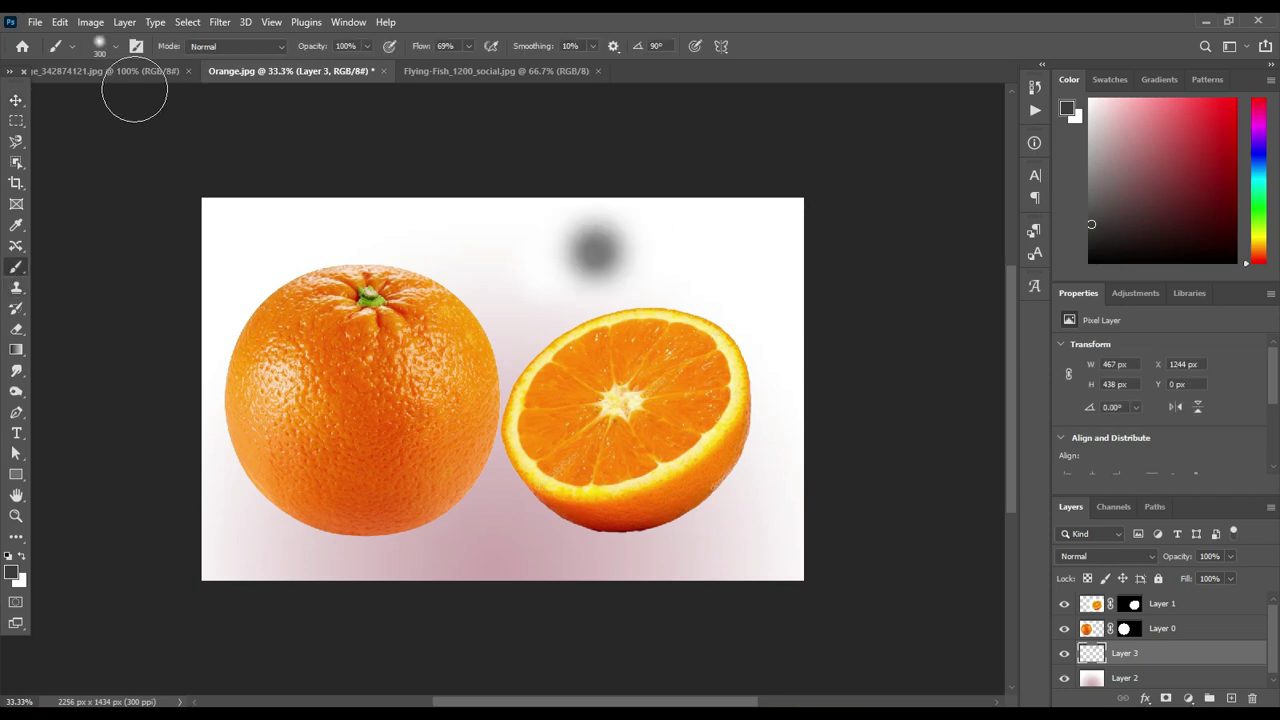
Step: Stretch and flatten the dab into an oval shadow beneath the halved orange, then commit
left_click(17, 101)
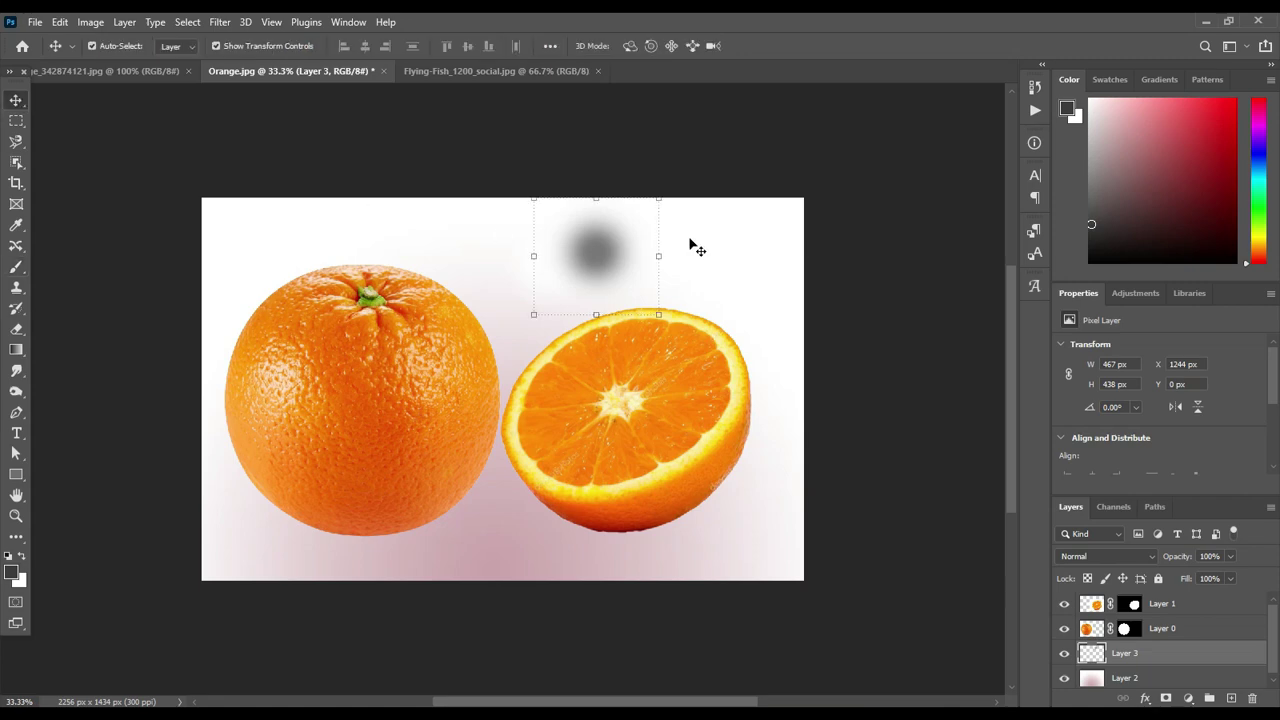
left_click_drag(656, 257, 820, 257)
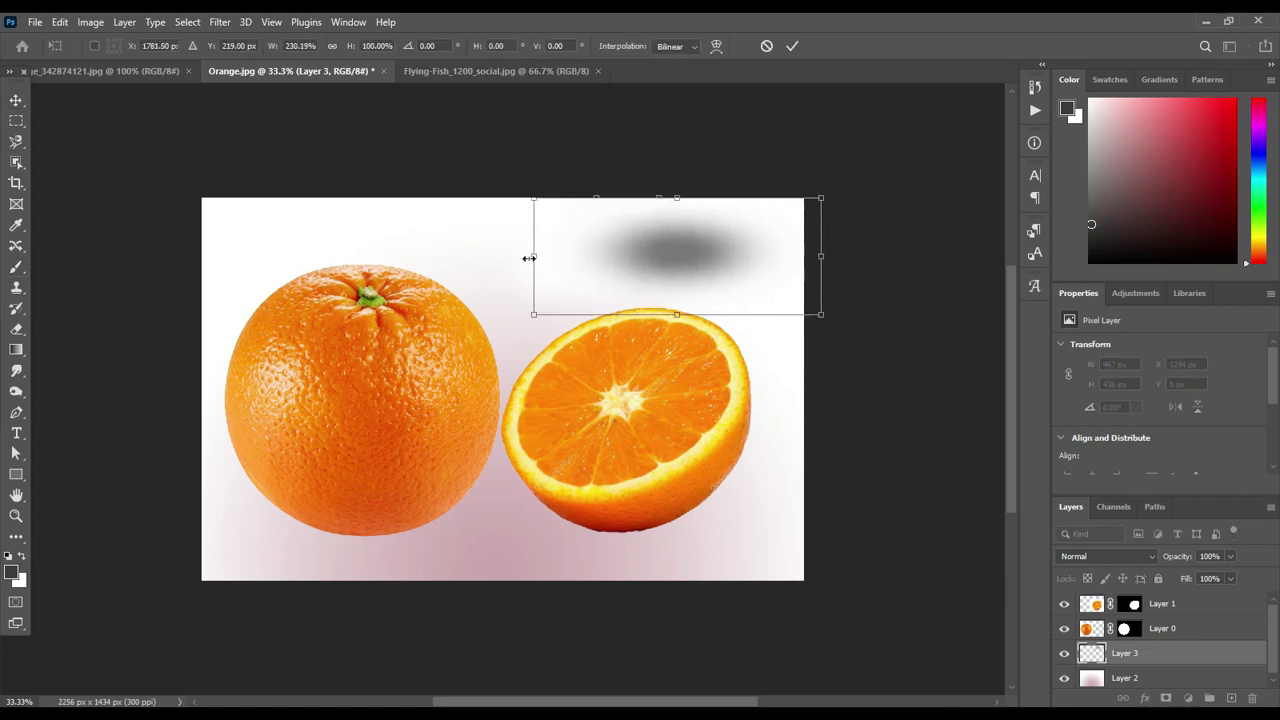
left_click_drag(535, 257, 461, 257)
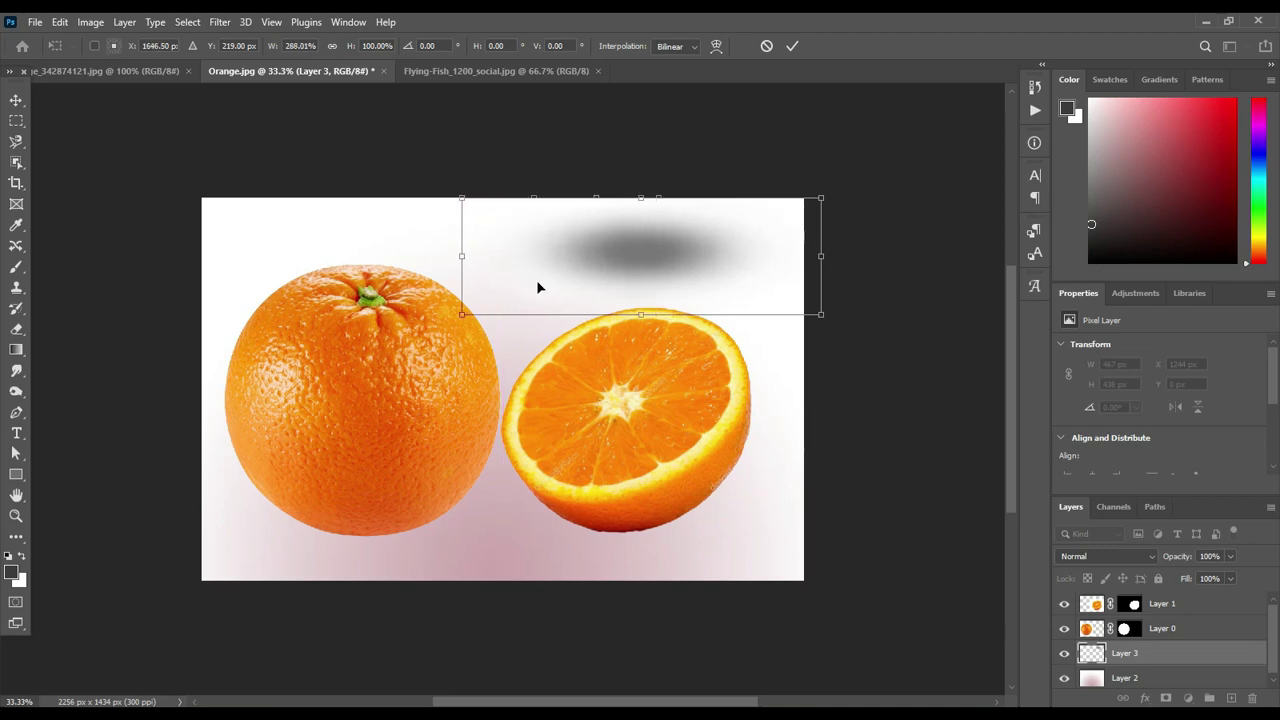
left_click_drag(639, 314, 639, 284)
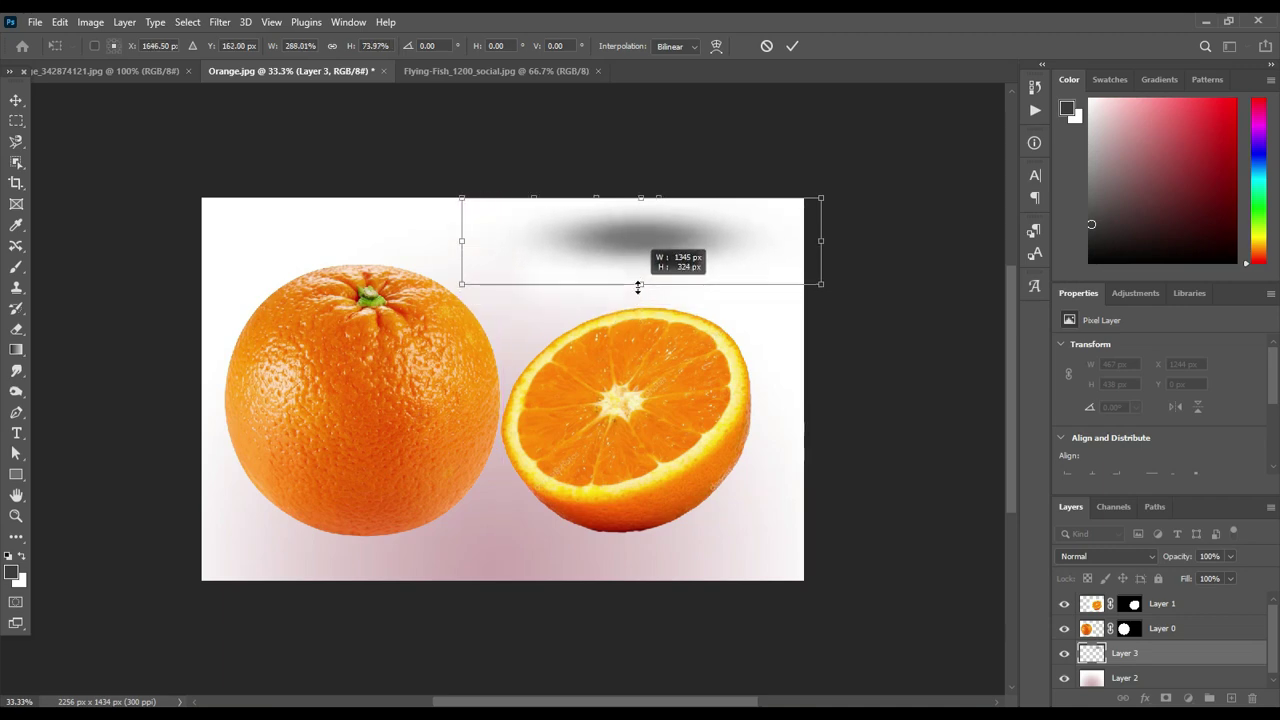
left_click_drag(638, 238, 613, 535)
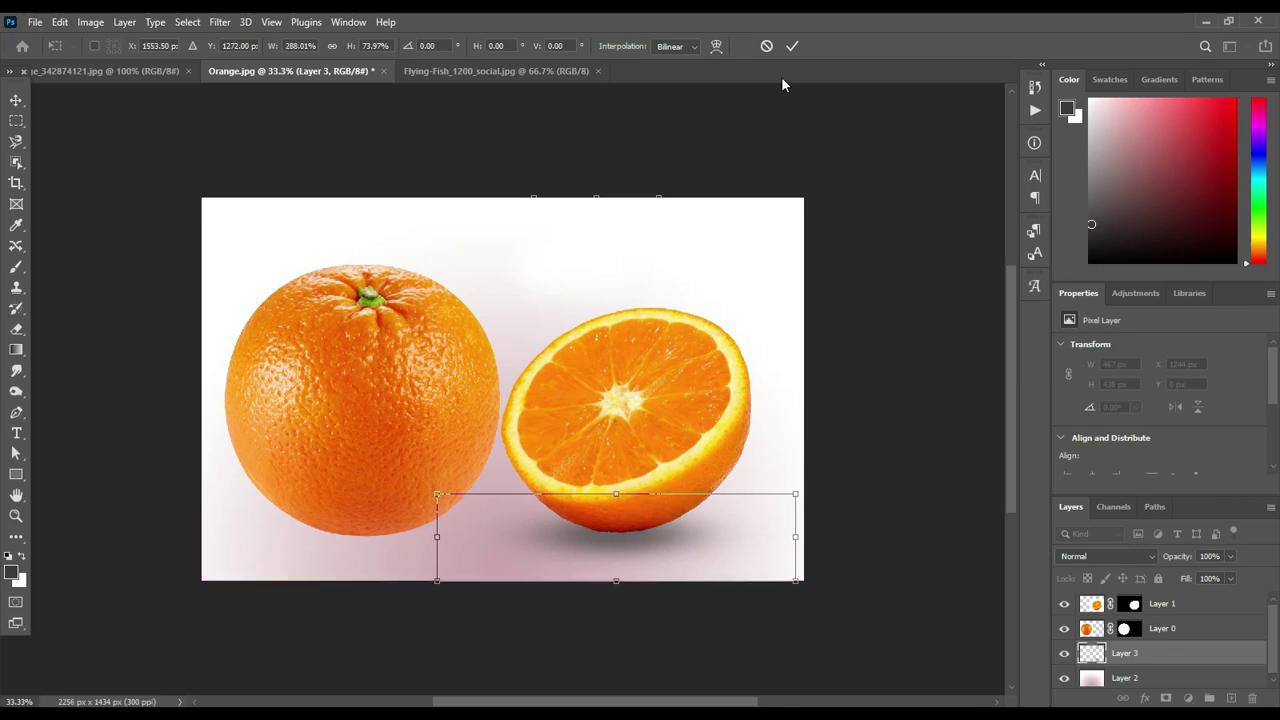
left_click(791, 46)
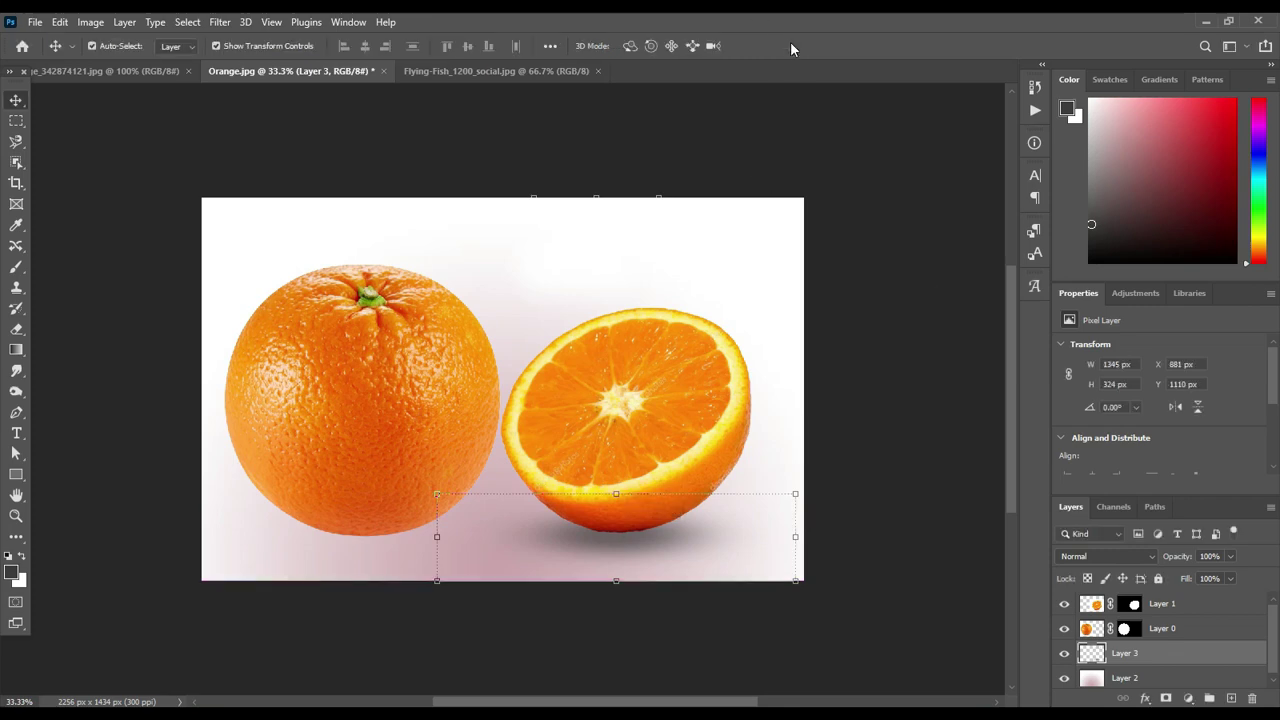
Step: Duplicate Layer 3 as Layer 3 copy and drag it left under the whole orange
right_click(1156, 655)
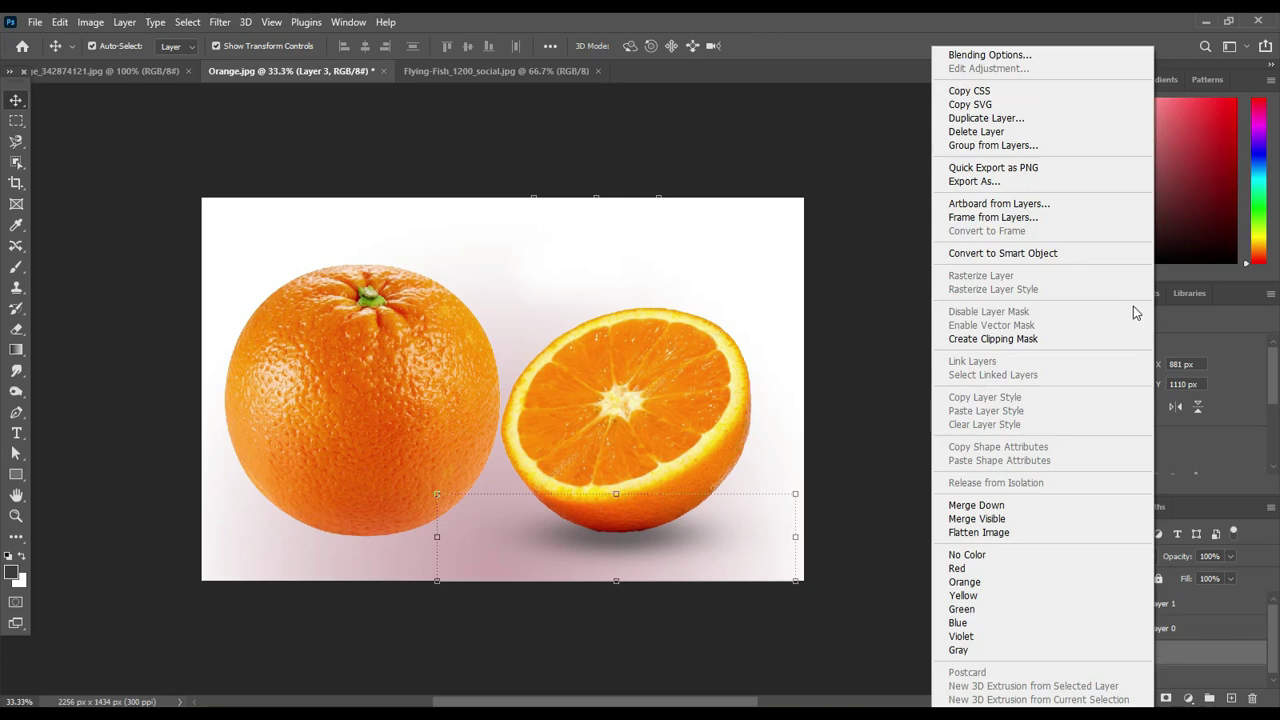
left_click(969, 120)
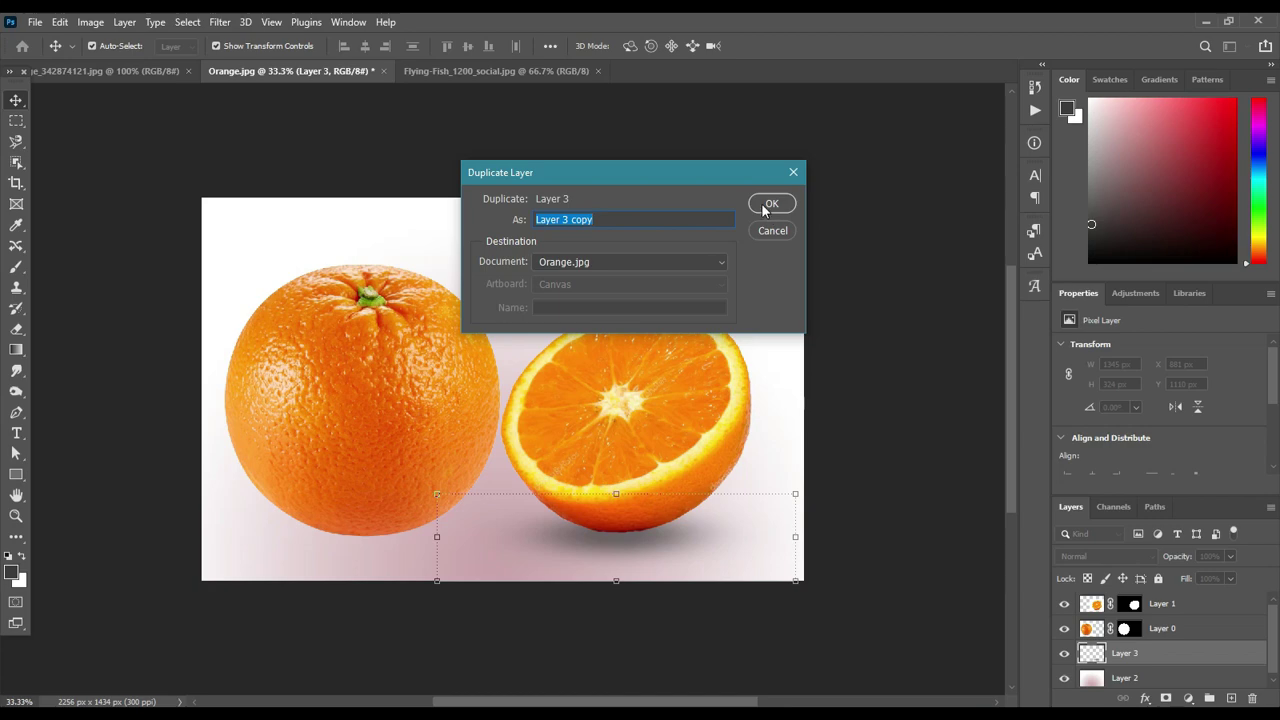
left_click(771, 204)
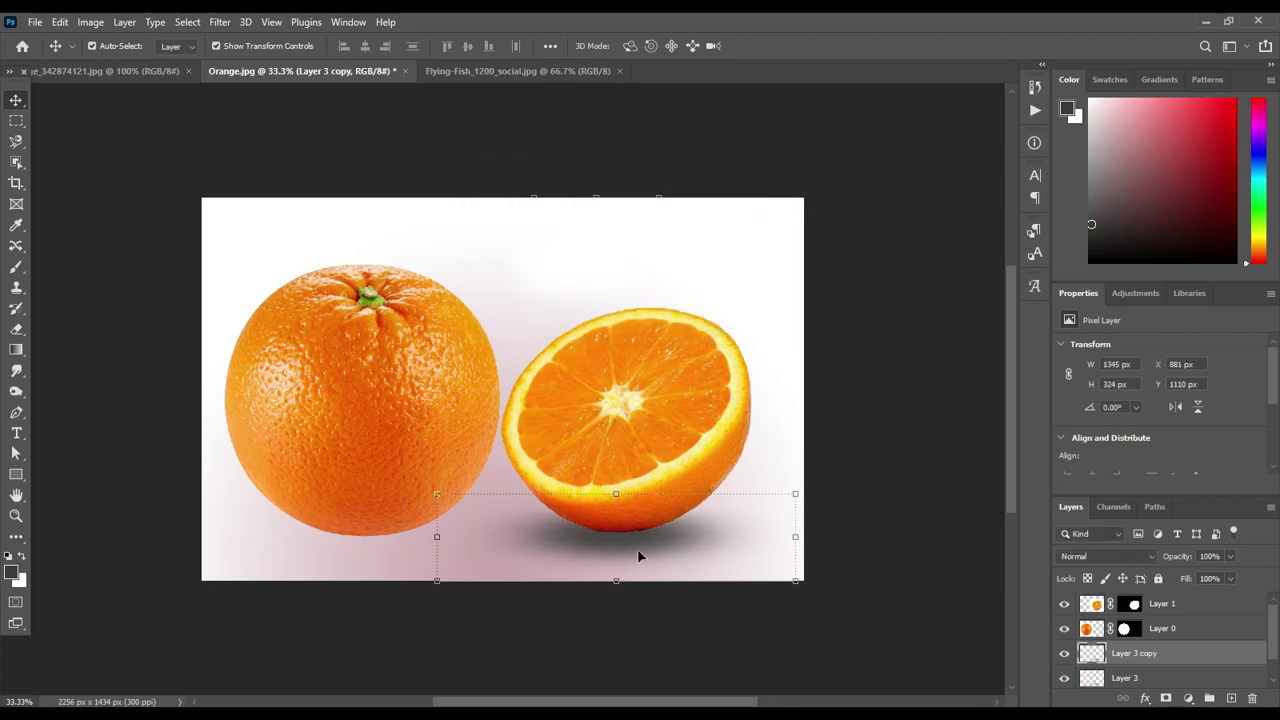
left_click_drag(640, 543, 410, 548)
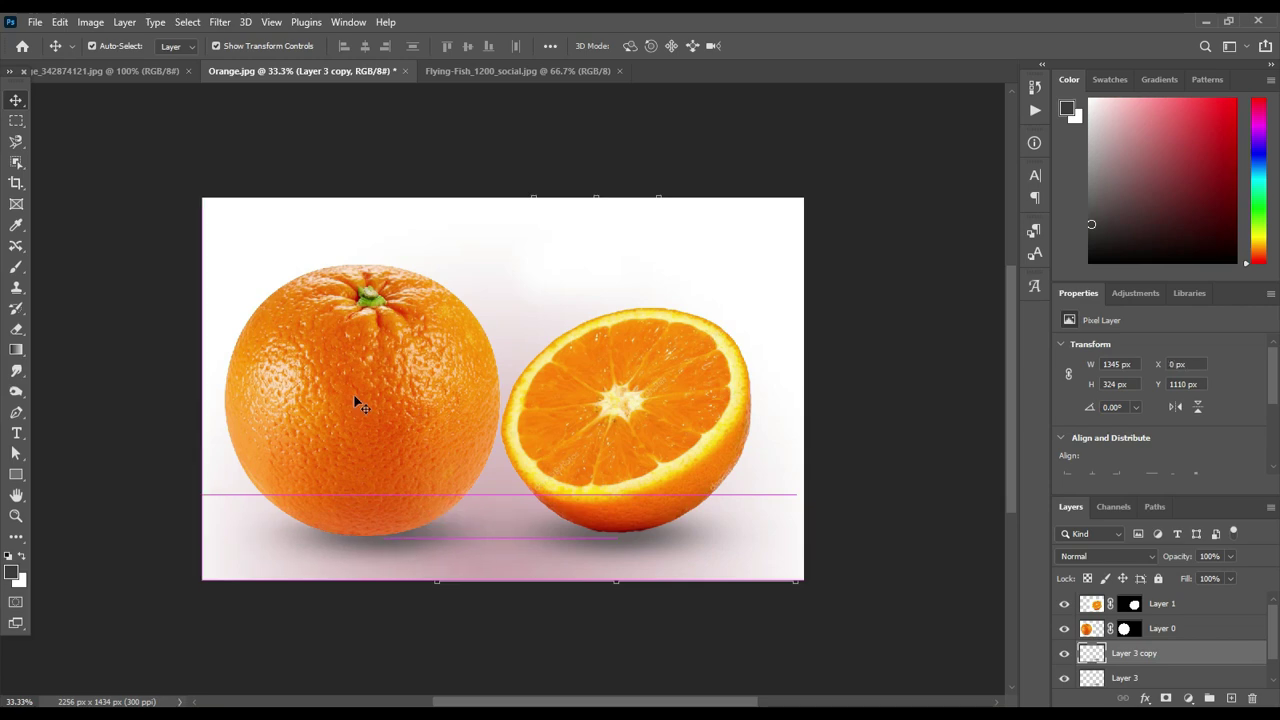
Step: Shift the whole orange right and scale it down from its top-left corner
left_click_drag(359, 381, 394, 389)
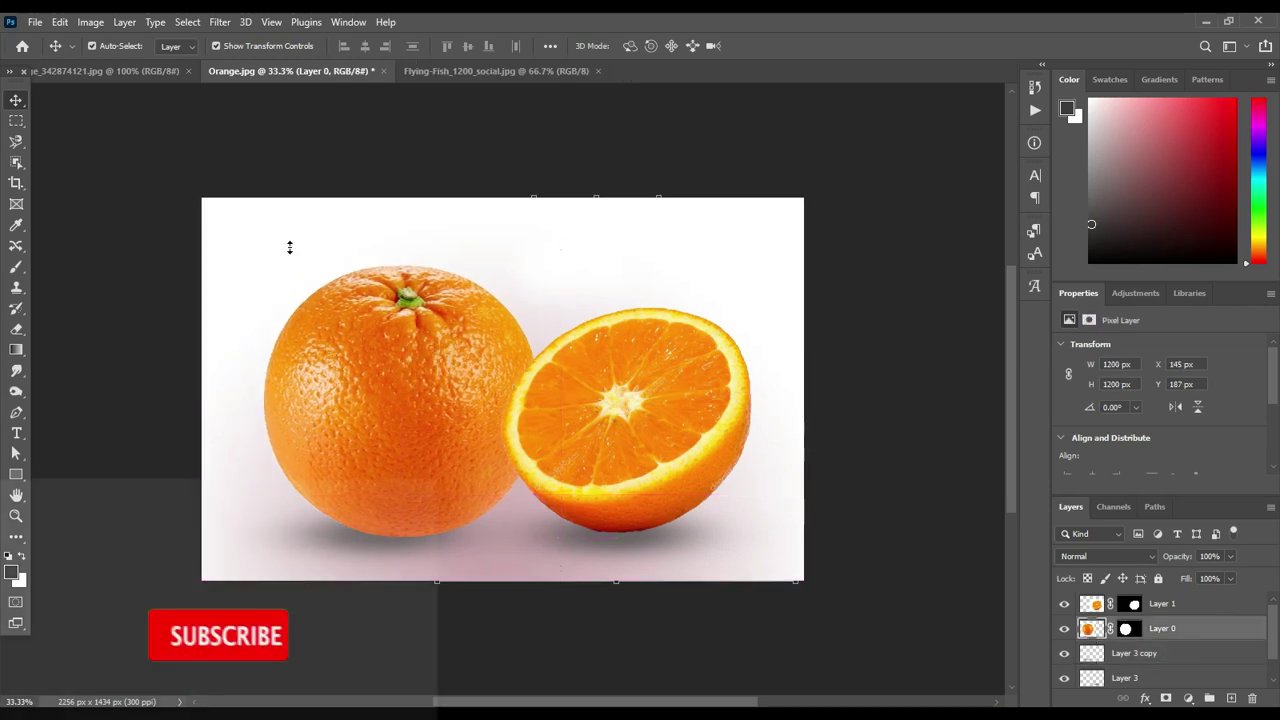
key("ctrl+t")
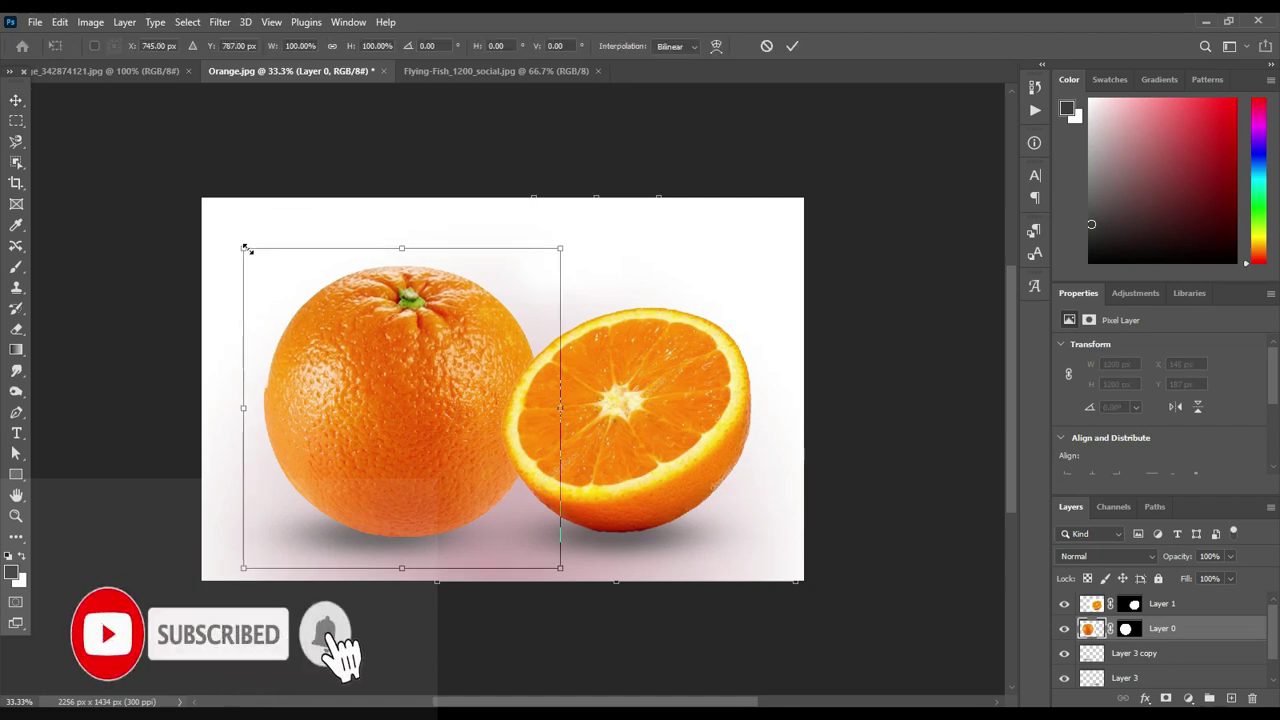
left_click_drag(246, 250, 288, 289)
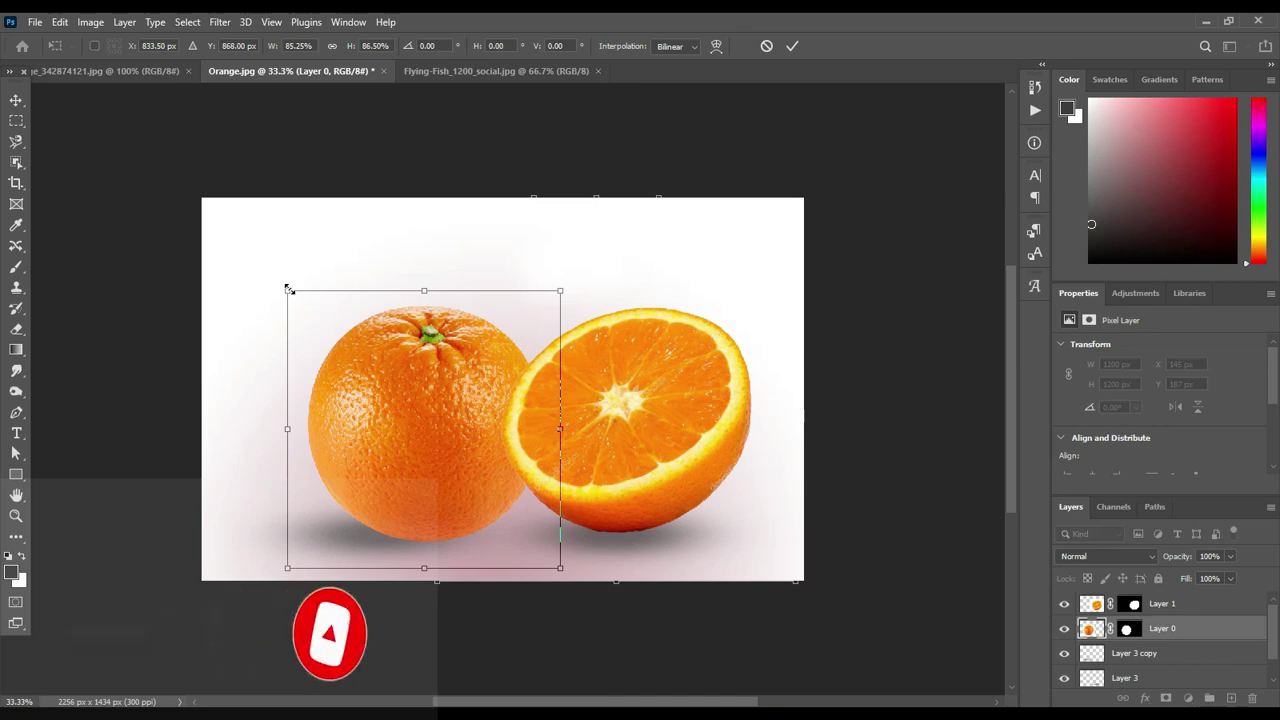
key("Return")
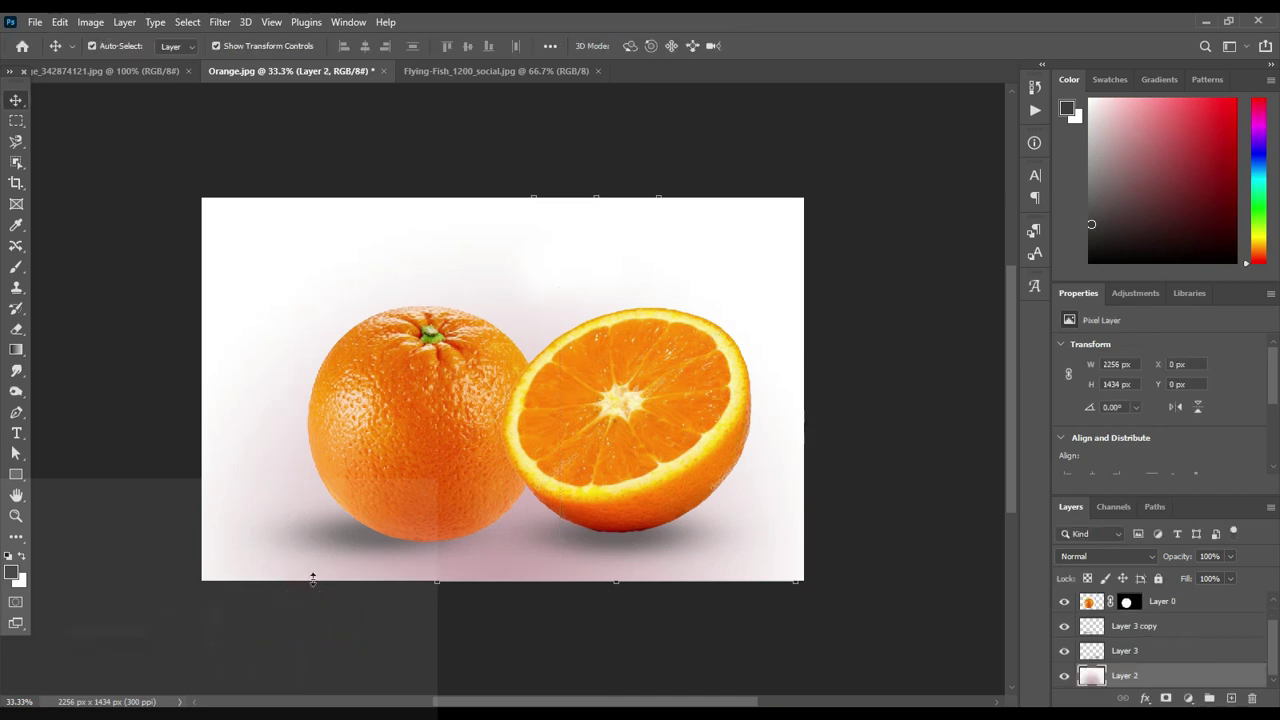
Step: Nudge the second shadow into place under the whole orange, then deselect all layers
left_click(328, 549)
left_click_drag(330, 546, 363, 558)
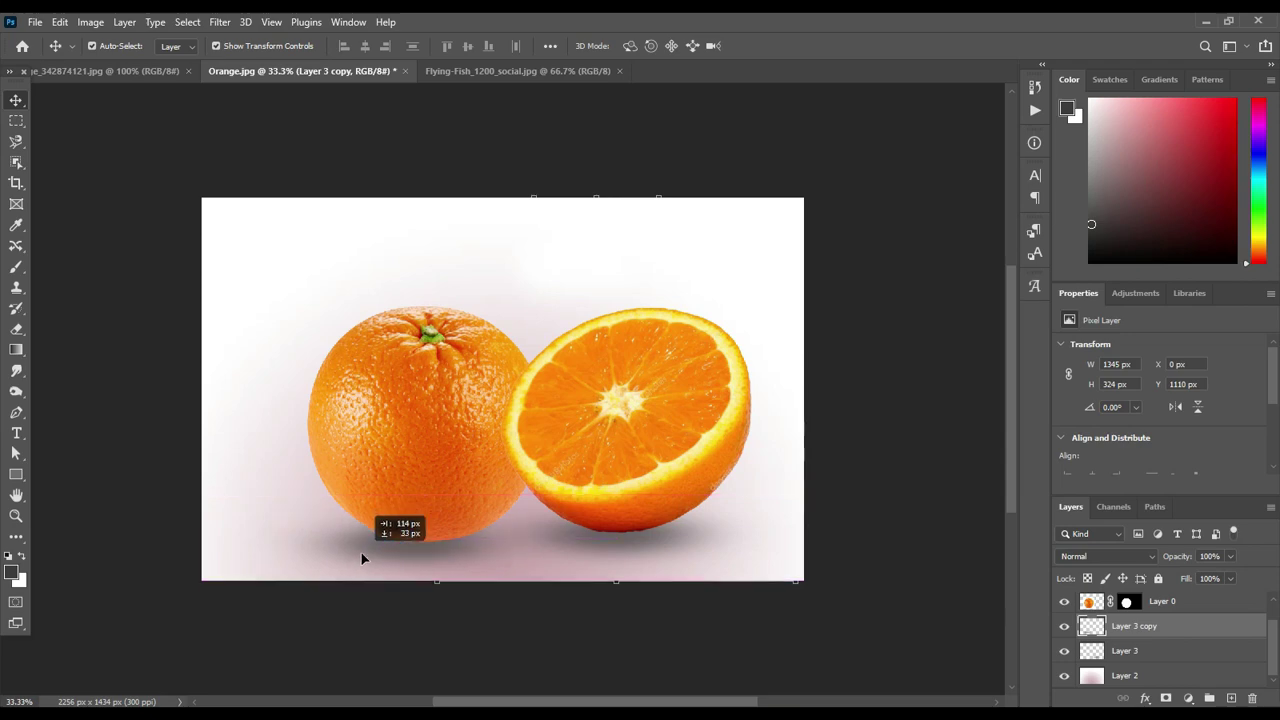
left_click_drag(370, 557, 368, 554)
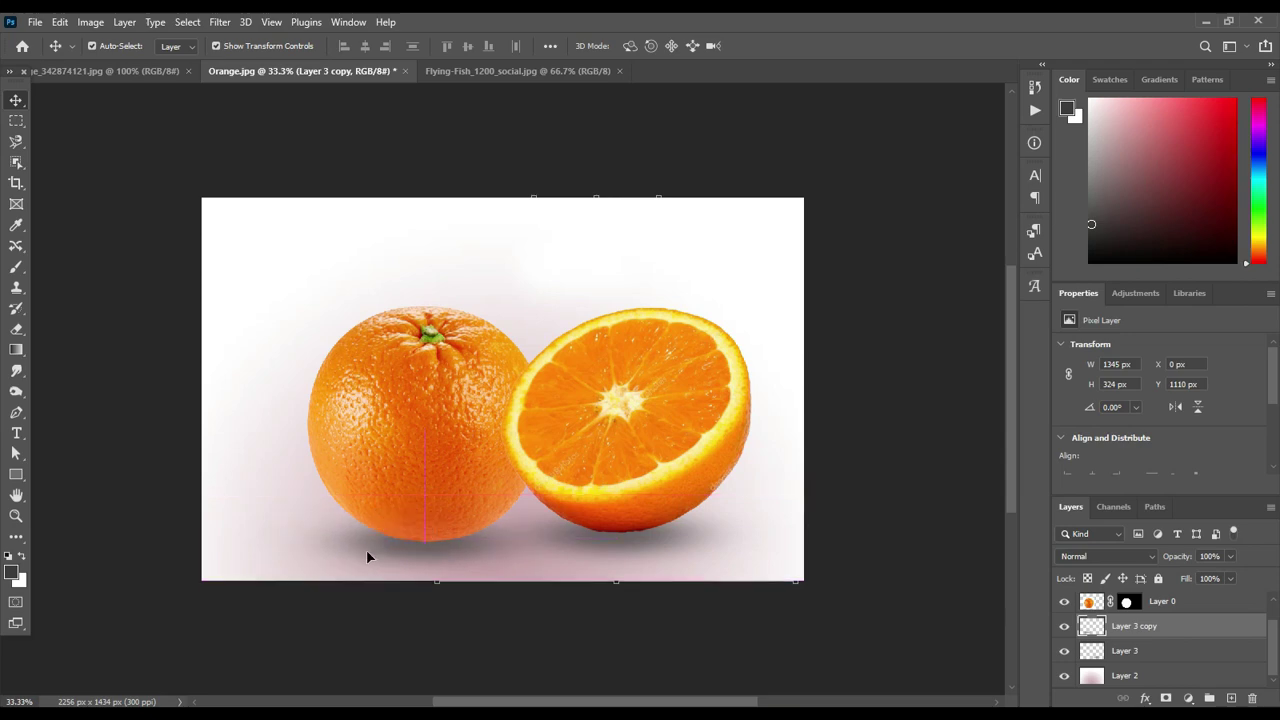
left_click(251, 527)
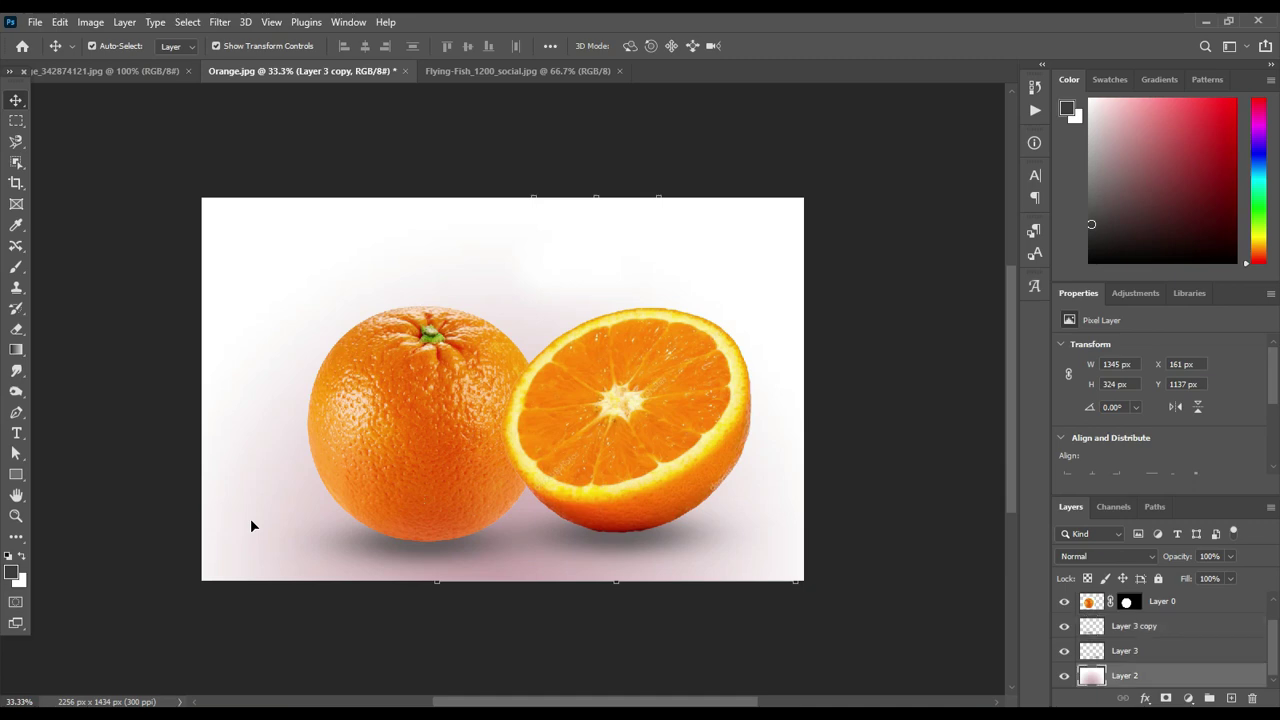
left_click(118, 378)
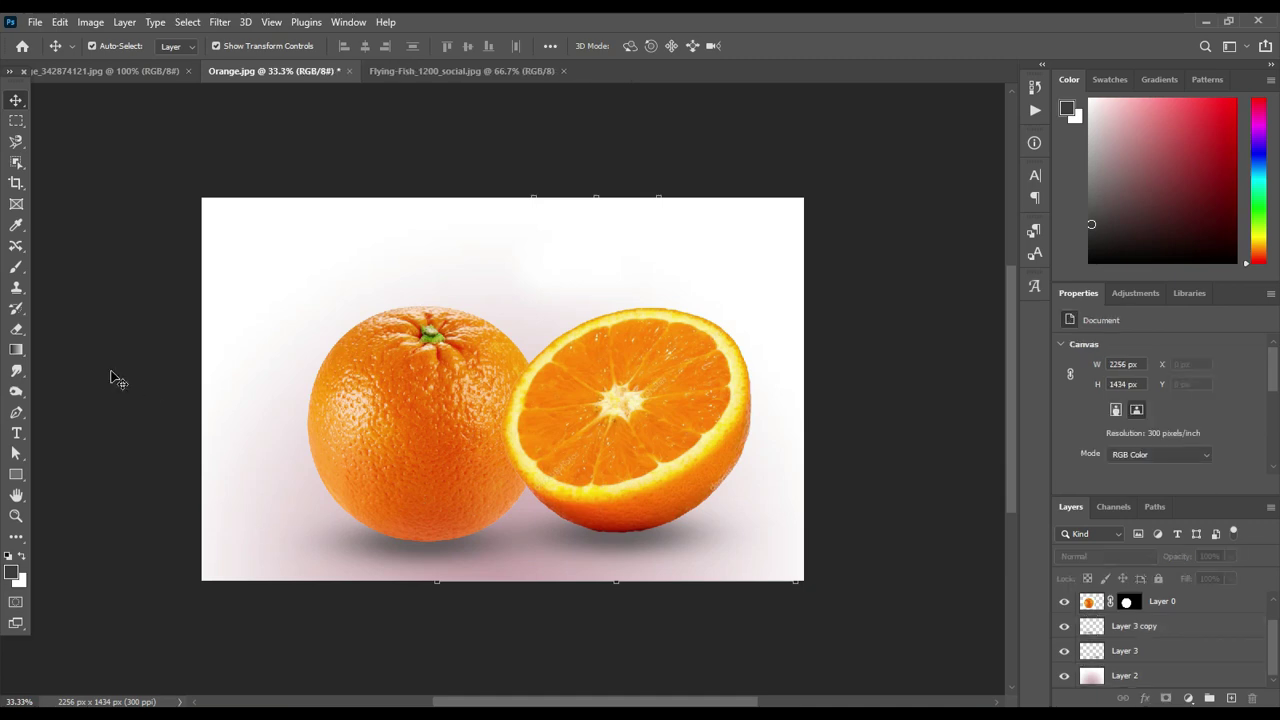
Step: Choose the Magnetic Lasso and duplicate Layer 0, making the copy the active layer
left_click(14, 143)
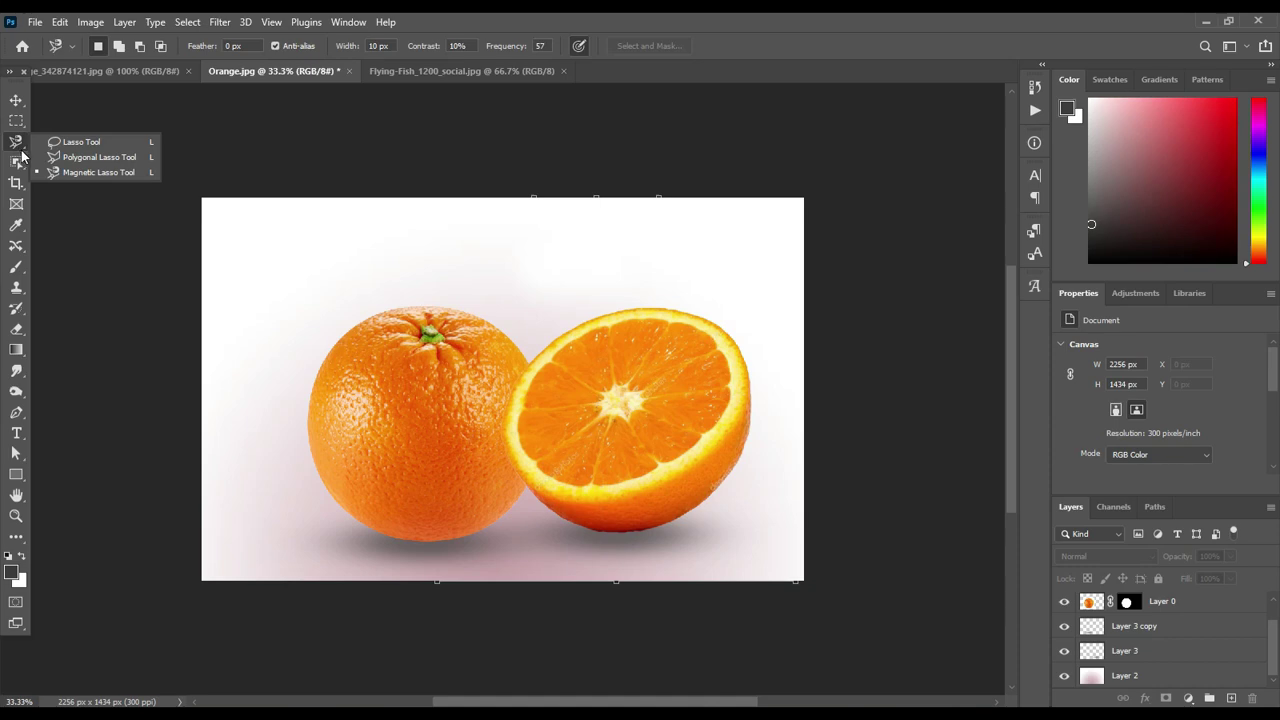
left_click(73, 173)
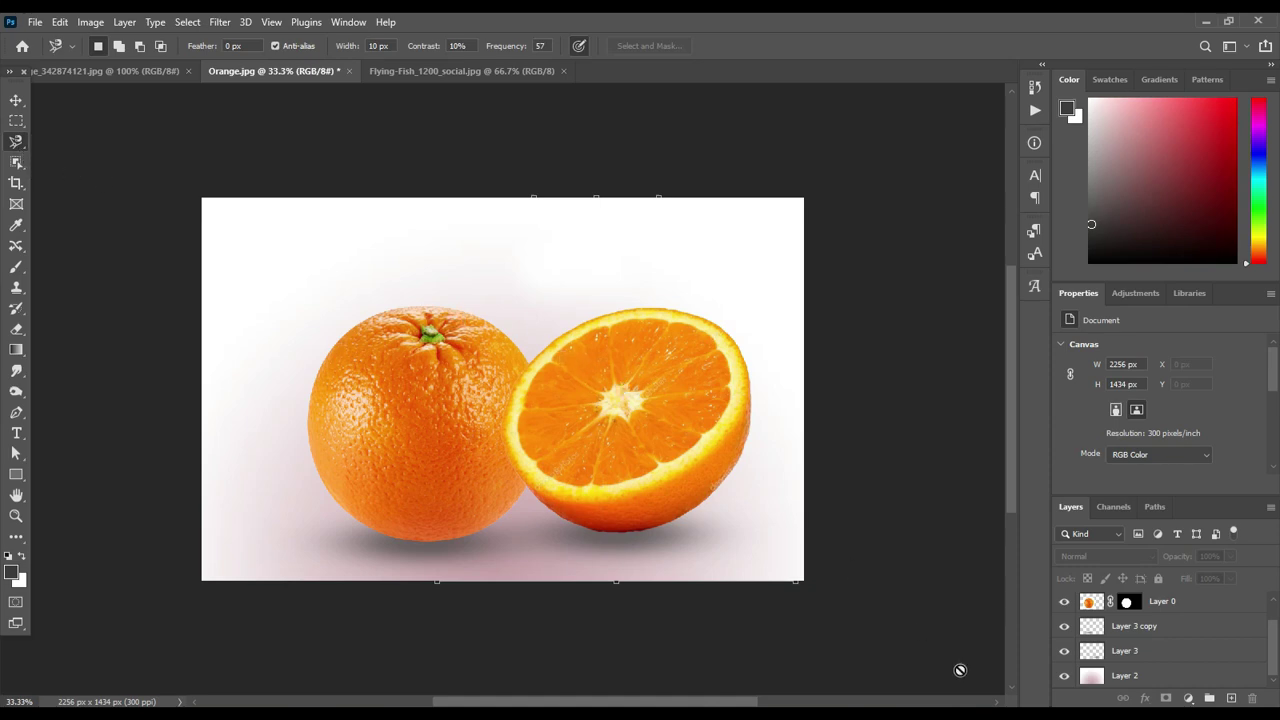
key("ctrl+j")
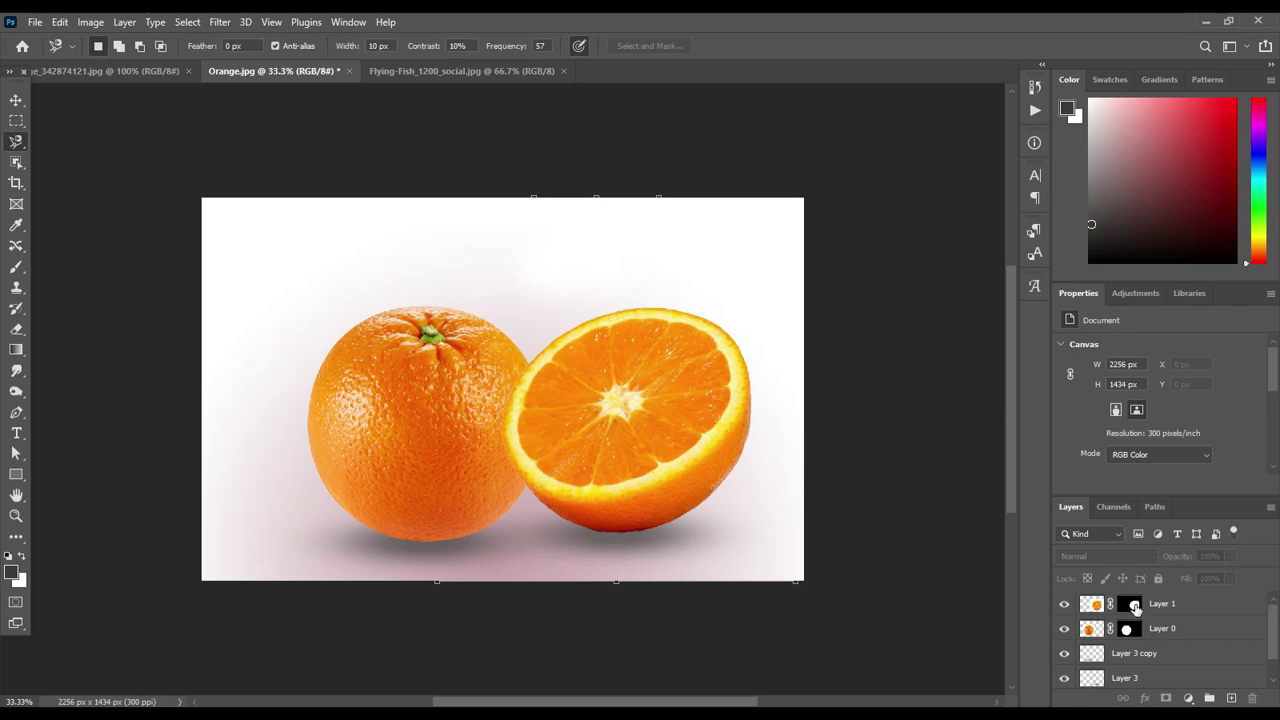
left_click(1096, 605)
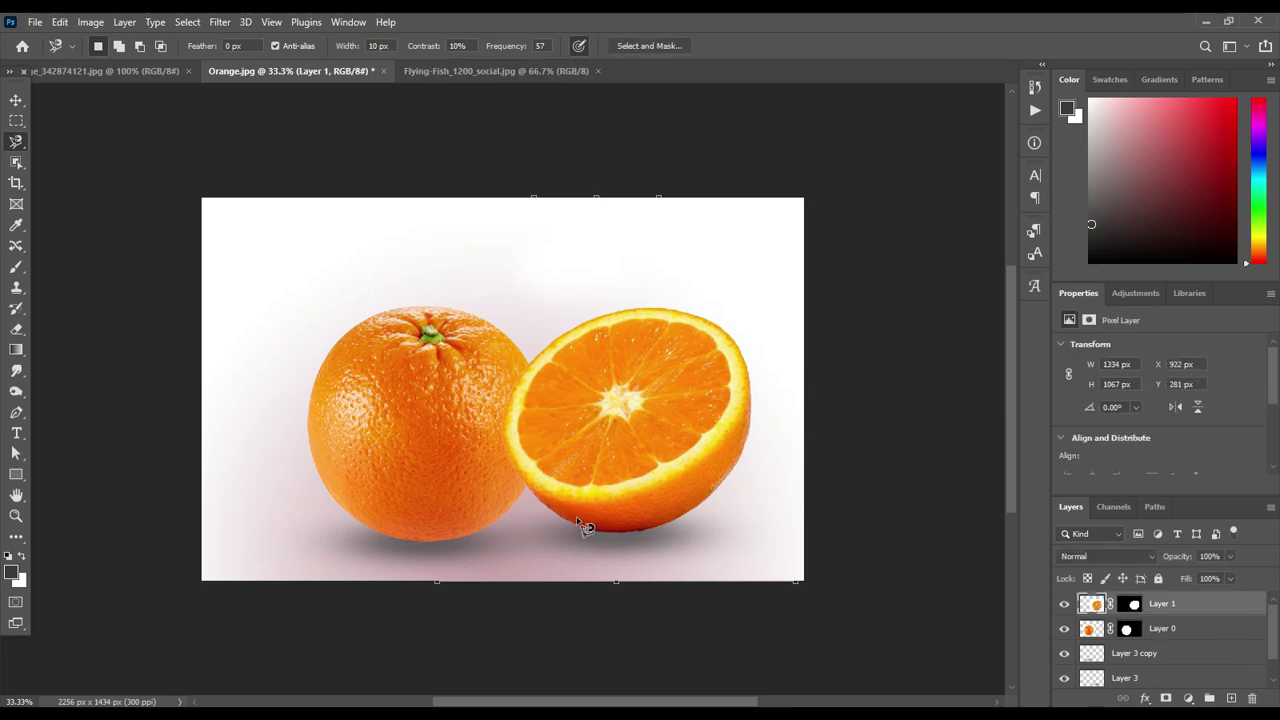
Step: Start tracing the lower rim of the halved orange's cut face
left_click(539, 469)
scroll(594, 497, "up", 1)
scroll(594, 497, "up", 1)
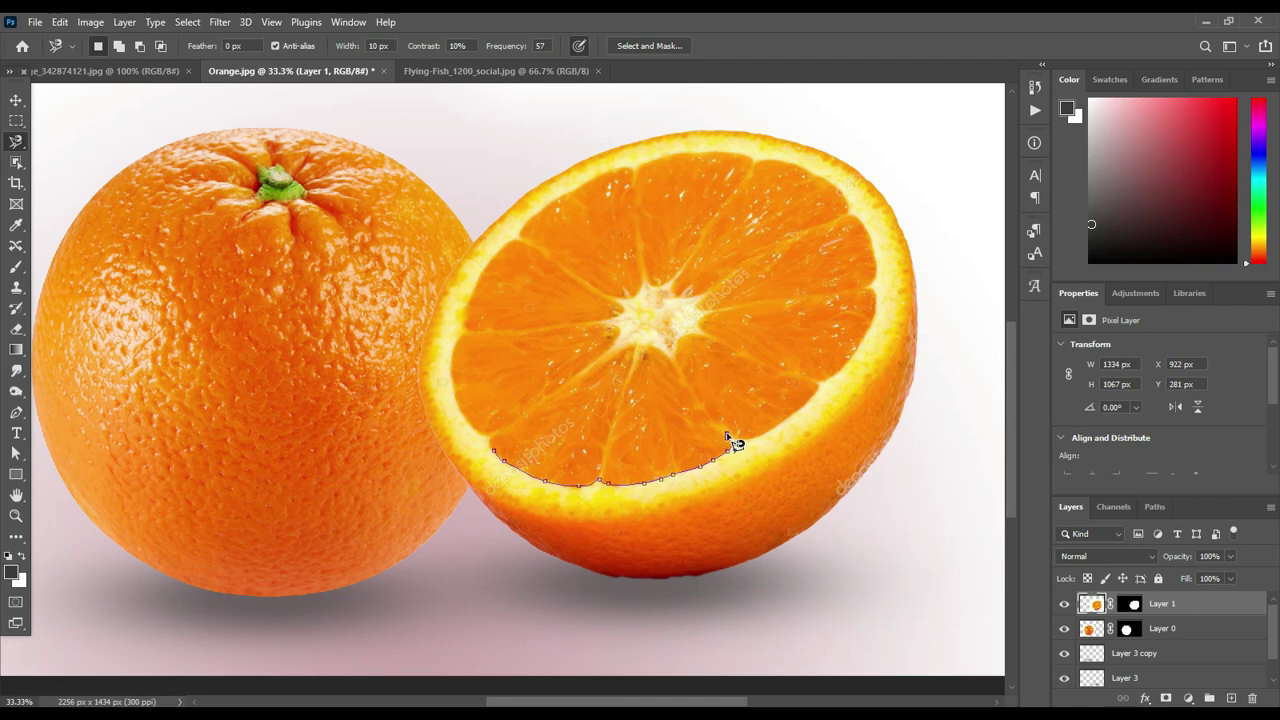
Step: Finish the Magnetic Lasso around the orange flesh inside the rind and close the selection
left_click(727, 435)
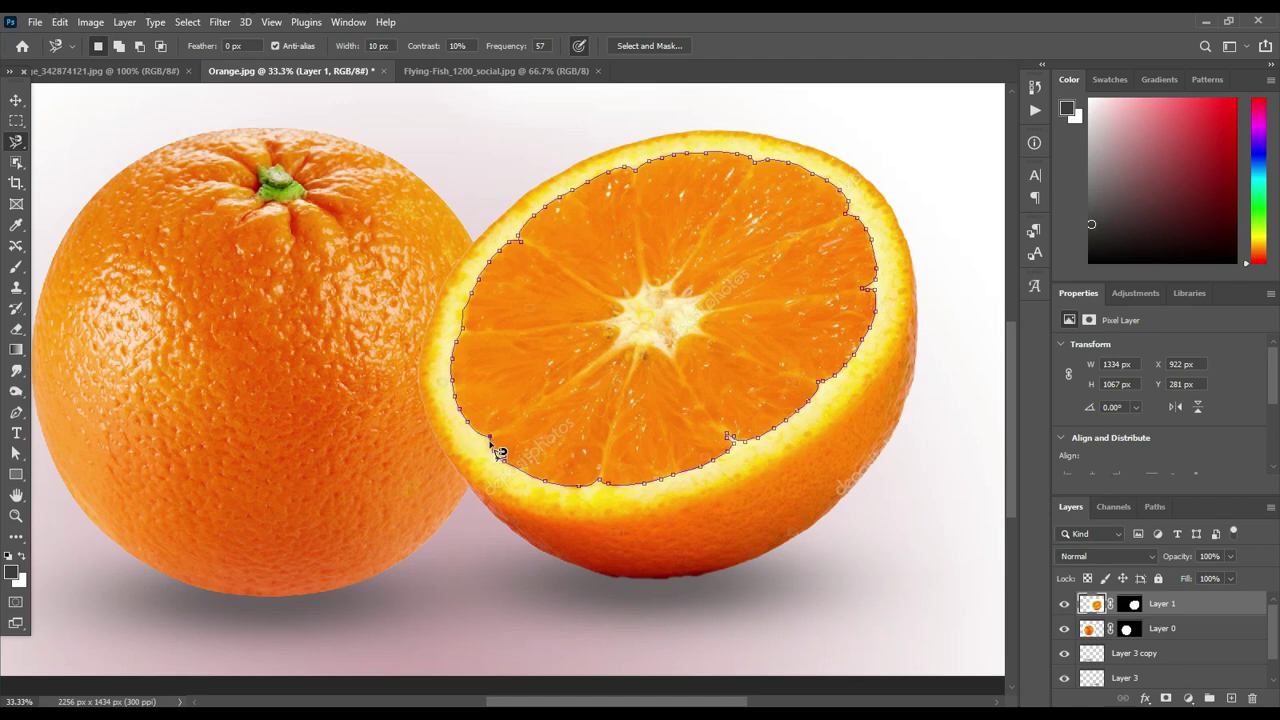
left_click(500, 460)
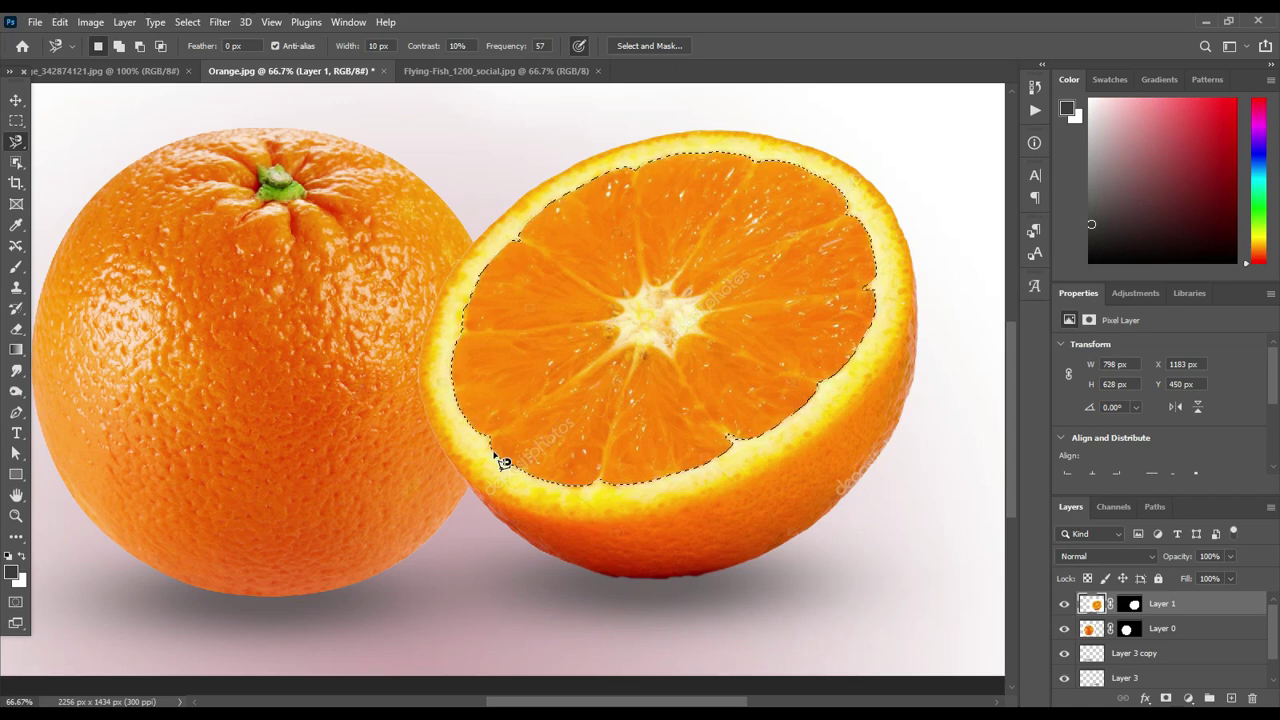
Step: Delete the cut-face flesh, deselect, and switch to the Flying-Fish_1200_social.jpg document
key("Delete")
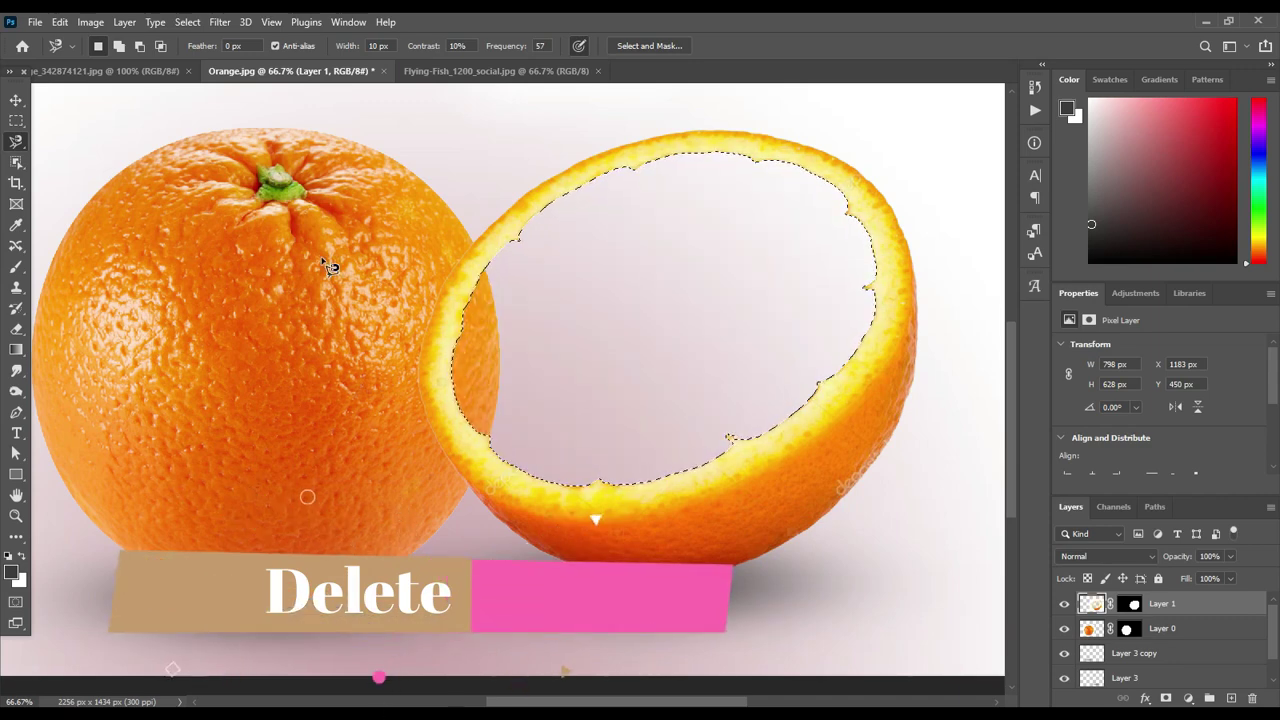
left_click(16, 100)
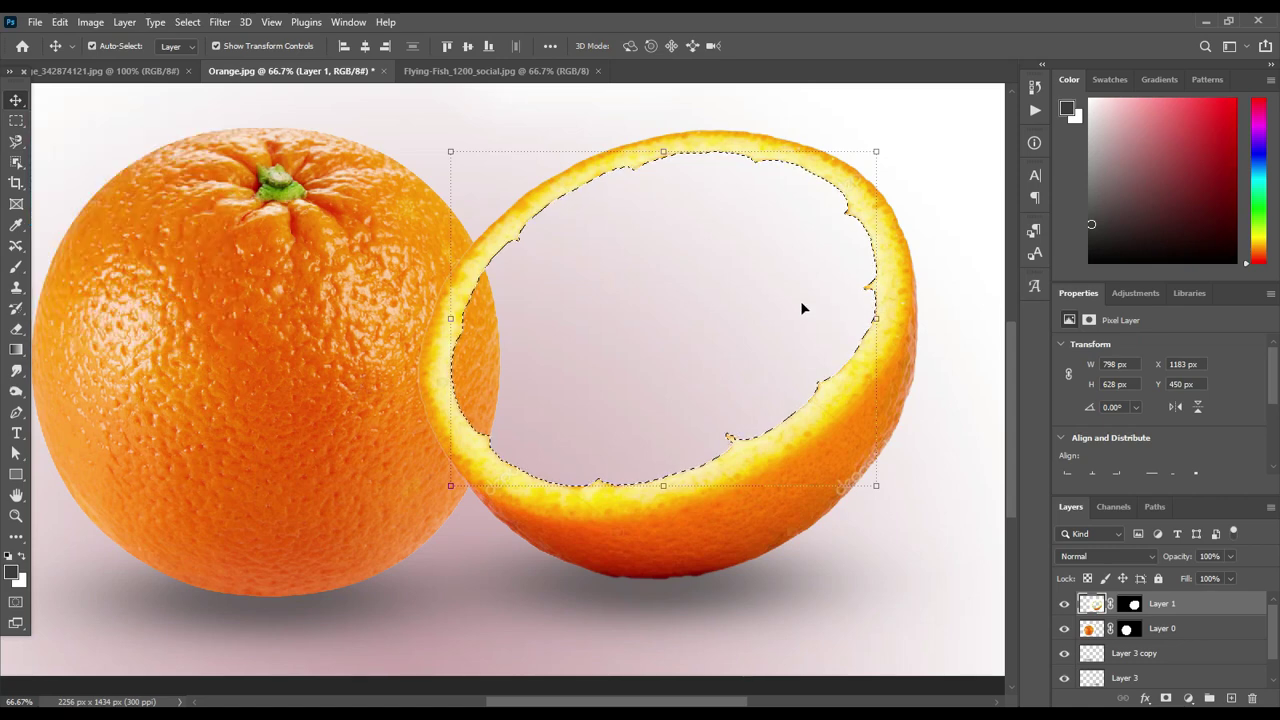
key("ctrl+d")
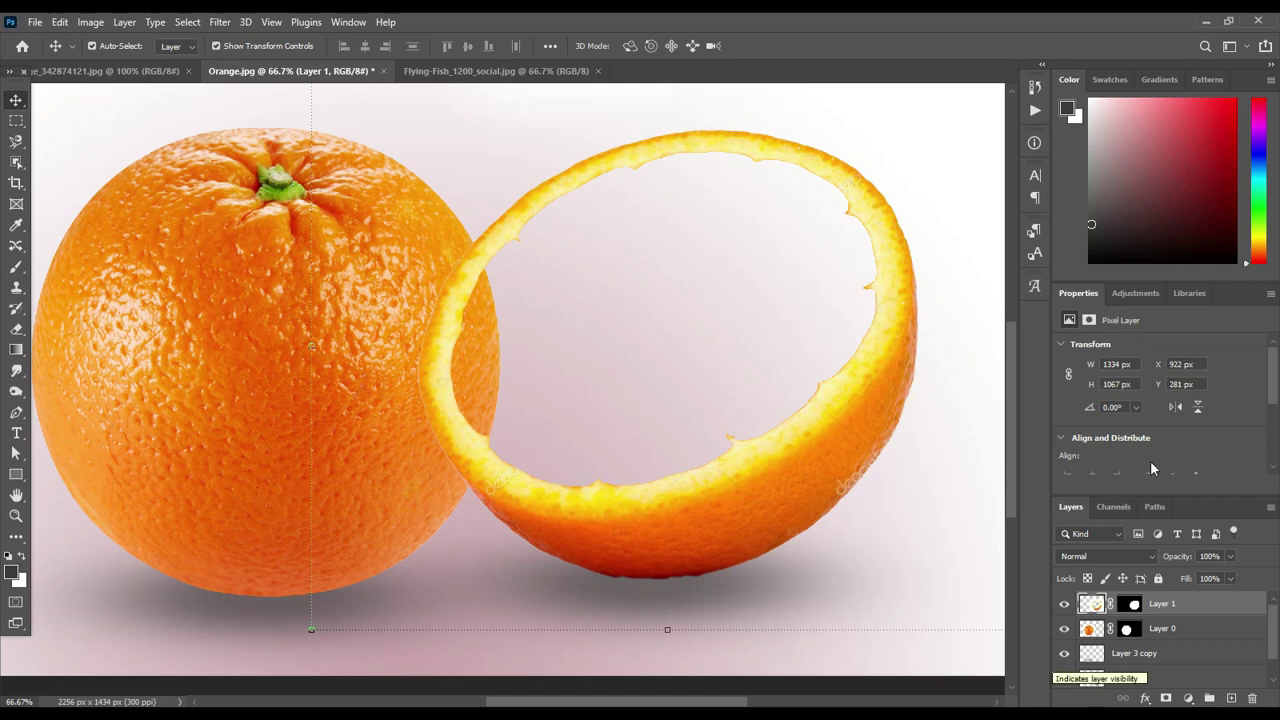
left_click(505, 76)
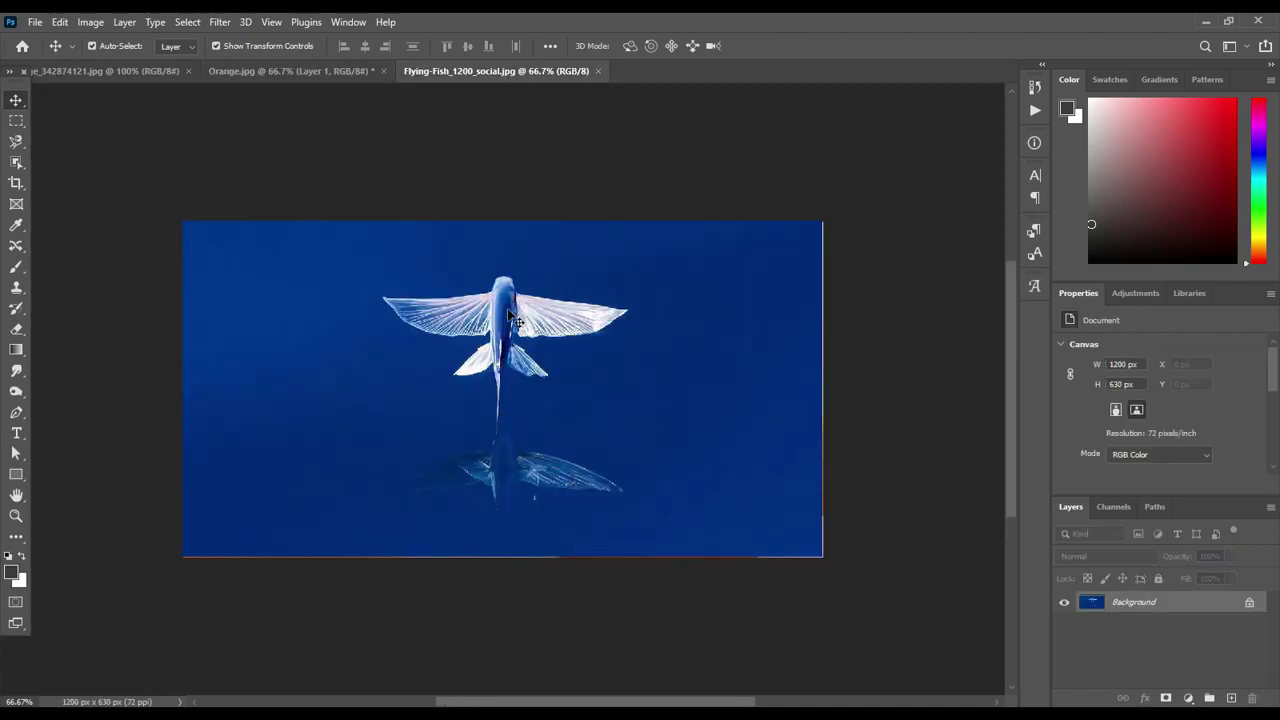
Step: Drag the flying fish photo into Orange.jpg and position it over the half orange
left_click_drag(512, 318, 334, 68)
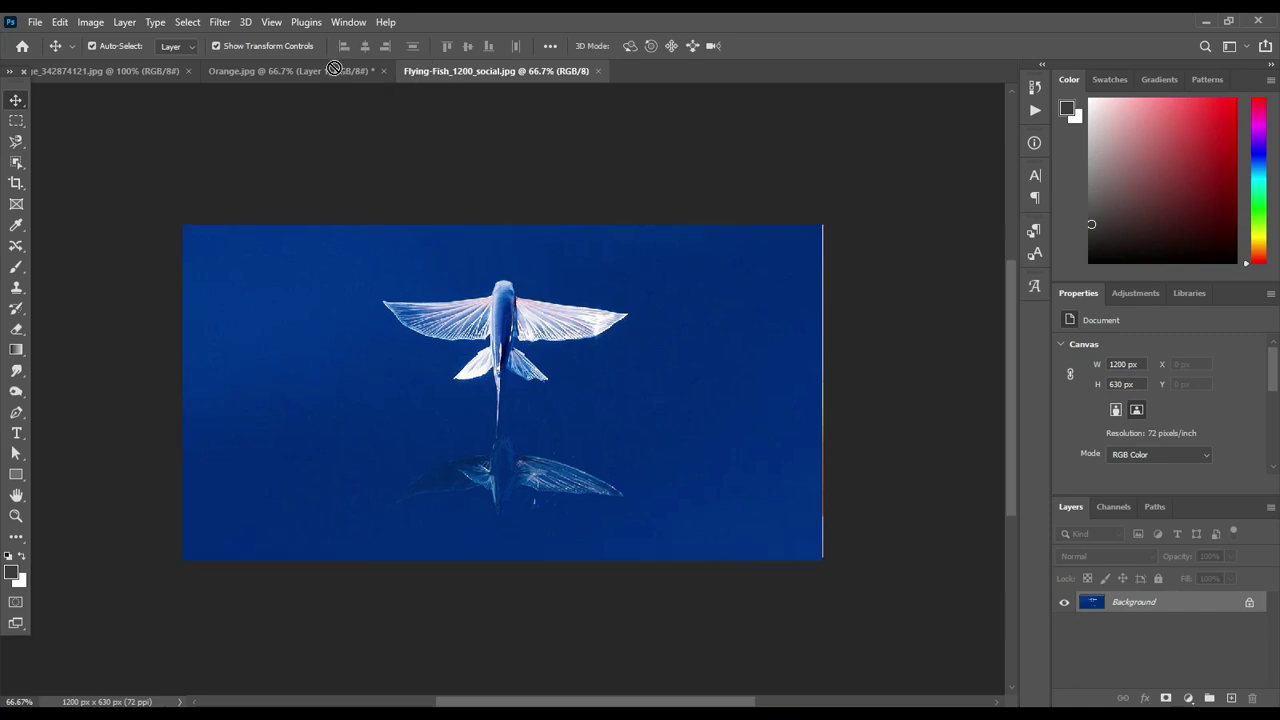
left_click_drag(334, 68, 643, 277)
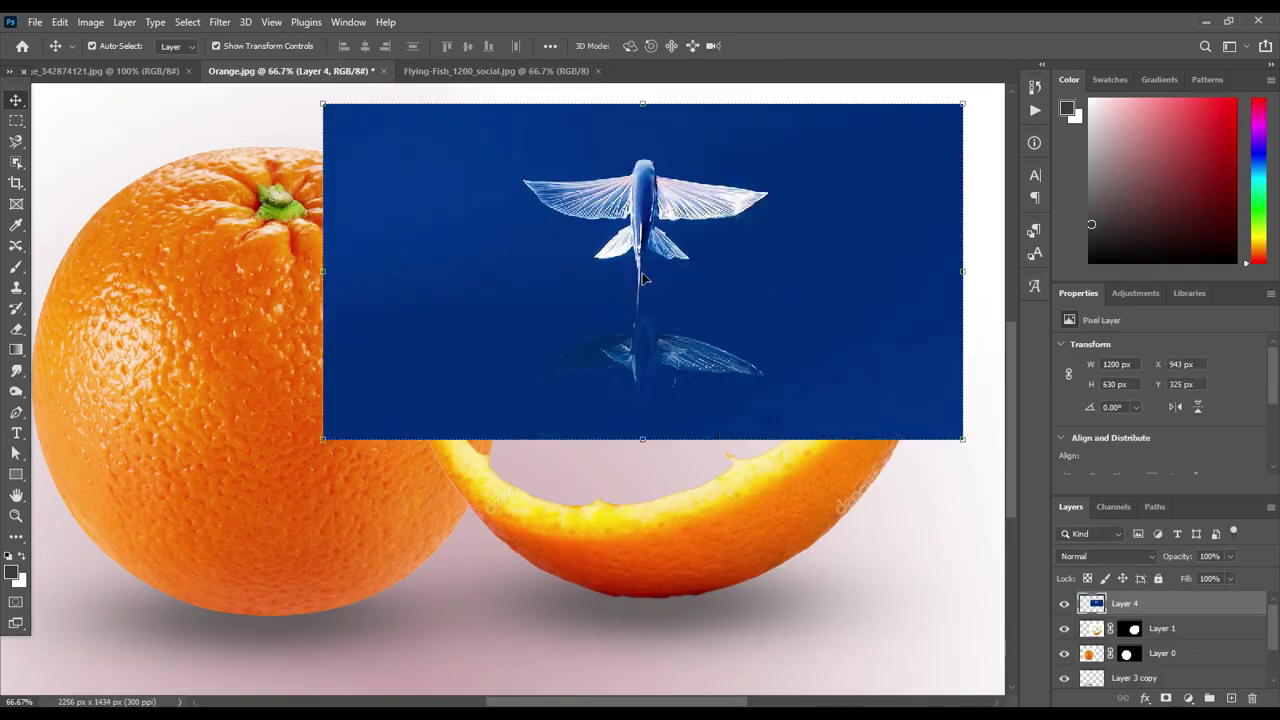
left_click_drag(643, 268, 656, 377)
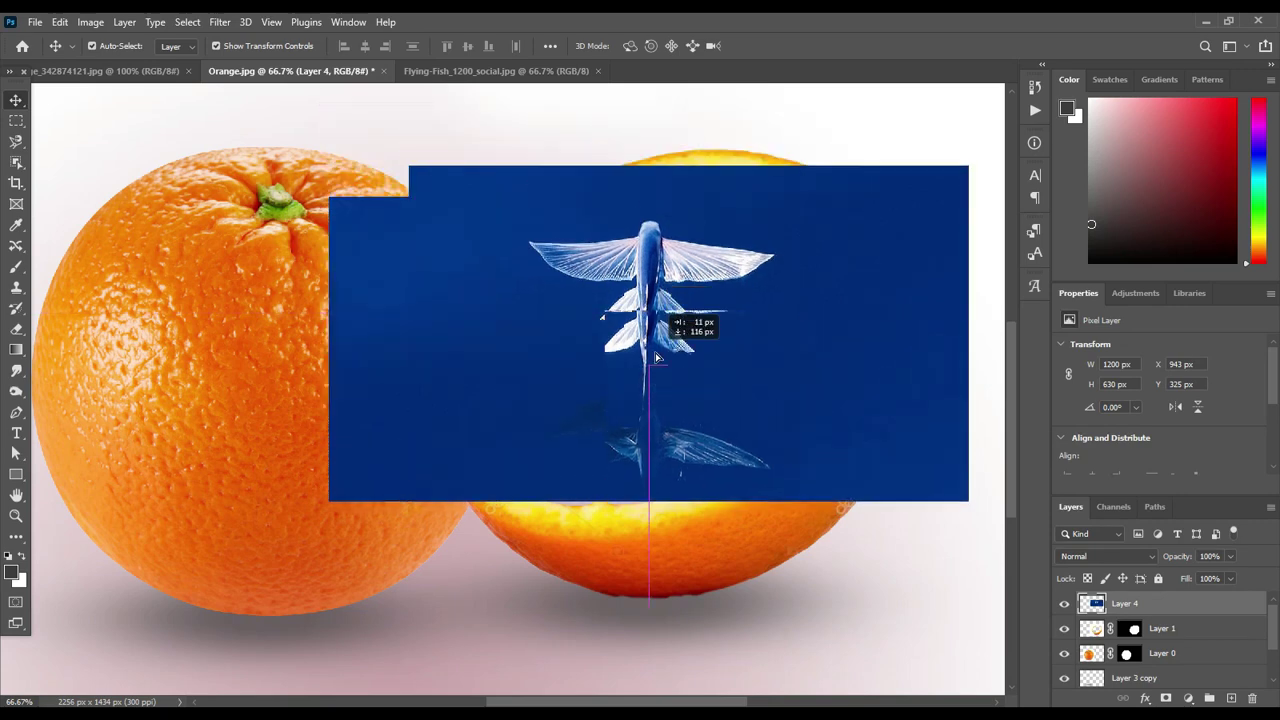
left_click_drag(656, 377, 660, 374)
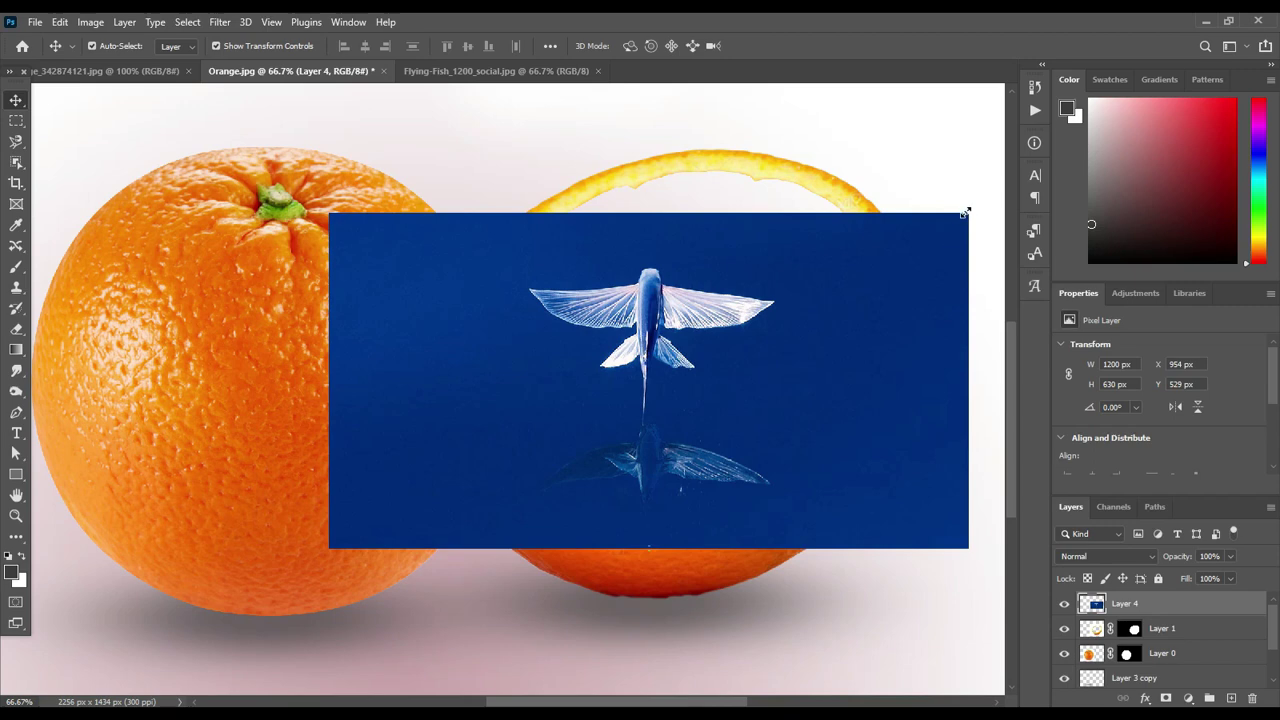
Step: Enlarge the fish photo to 1351 × 709 px, nudge it right and up, and commit
left_click_drag(965, 212, 969, 210)
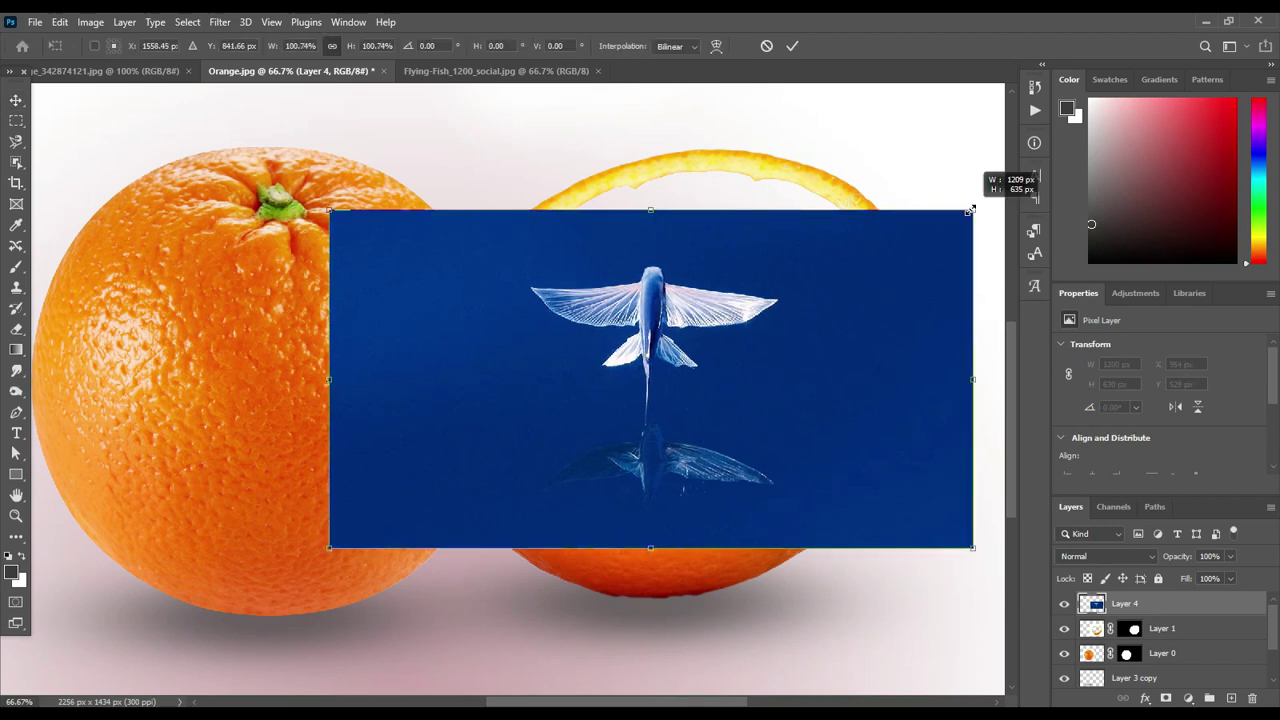
left_click_drag(969, 210, 969, 210)
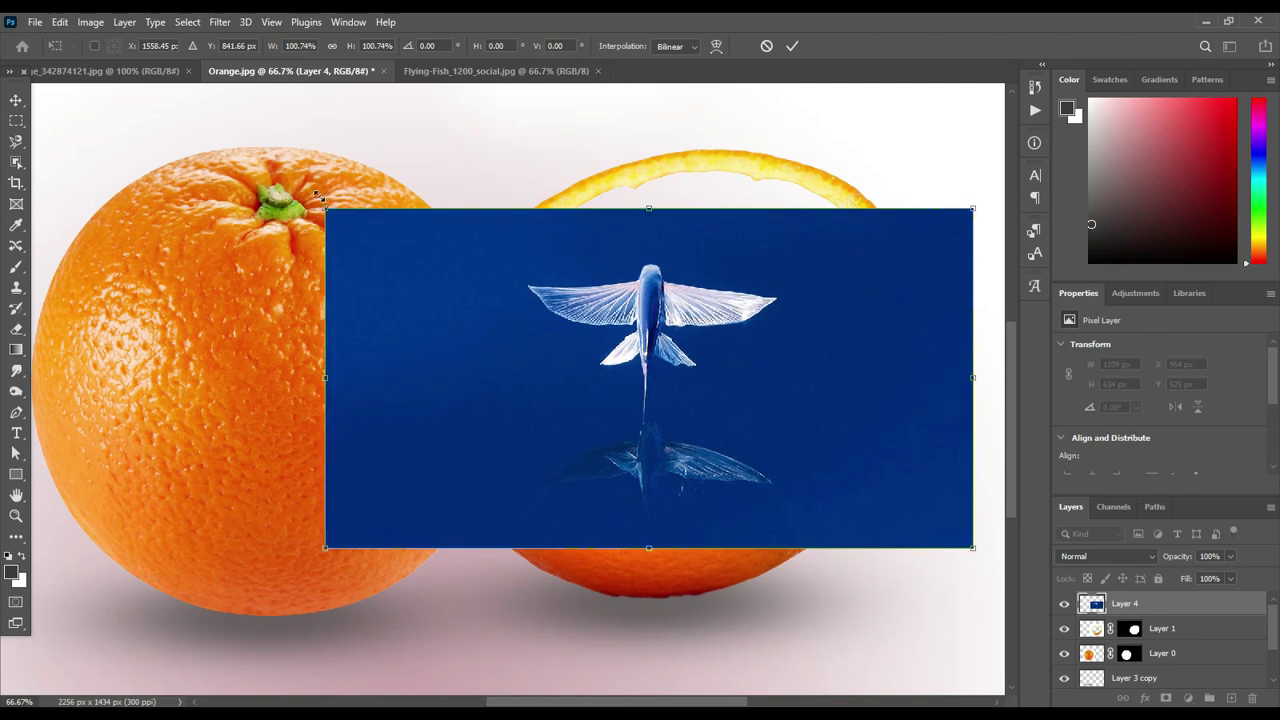
left_click_drag(333, 209, 253, 170)
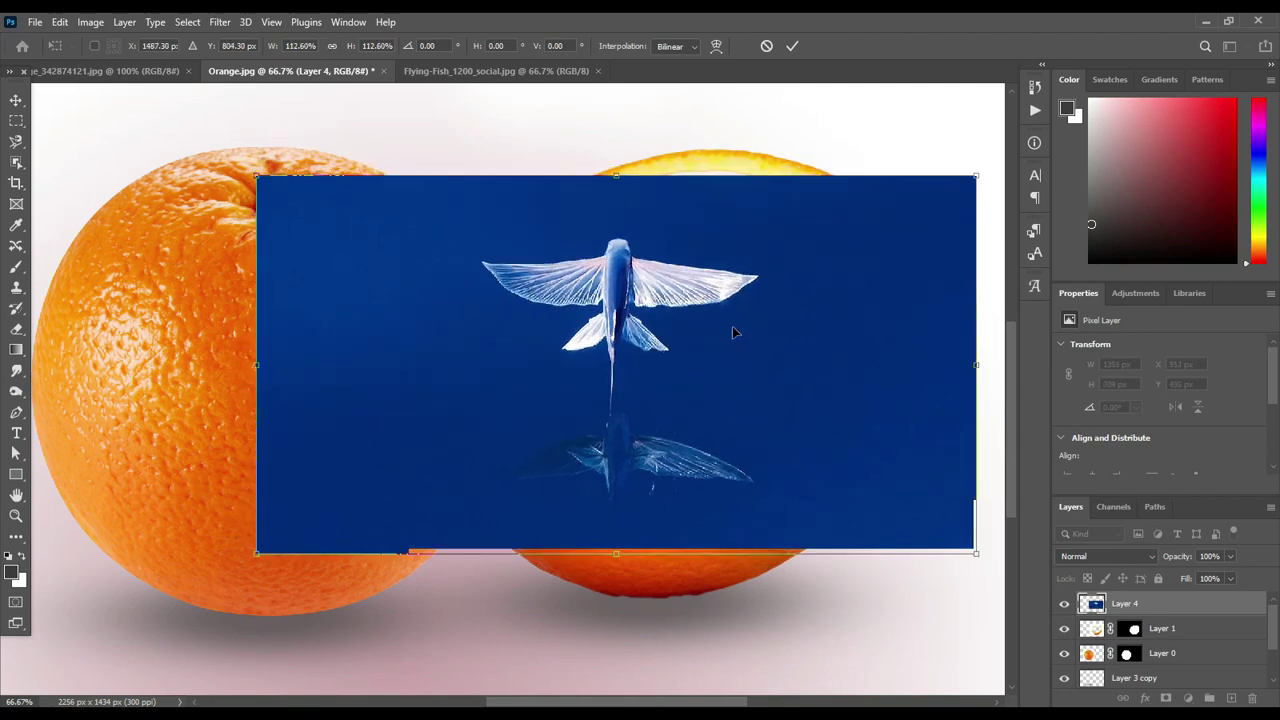
left_click_drag(676, 342, 732, 326)
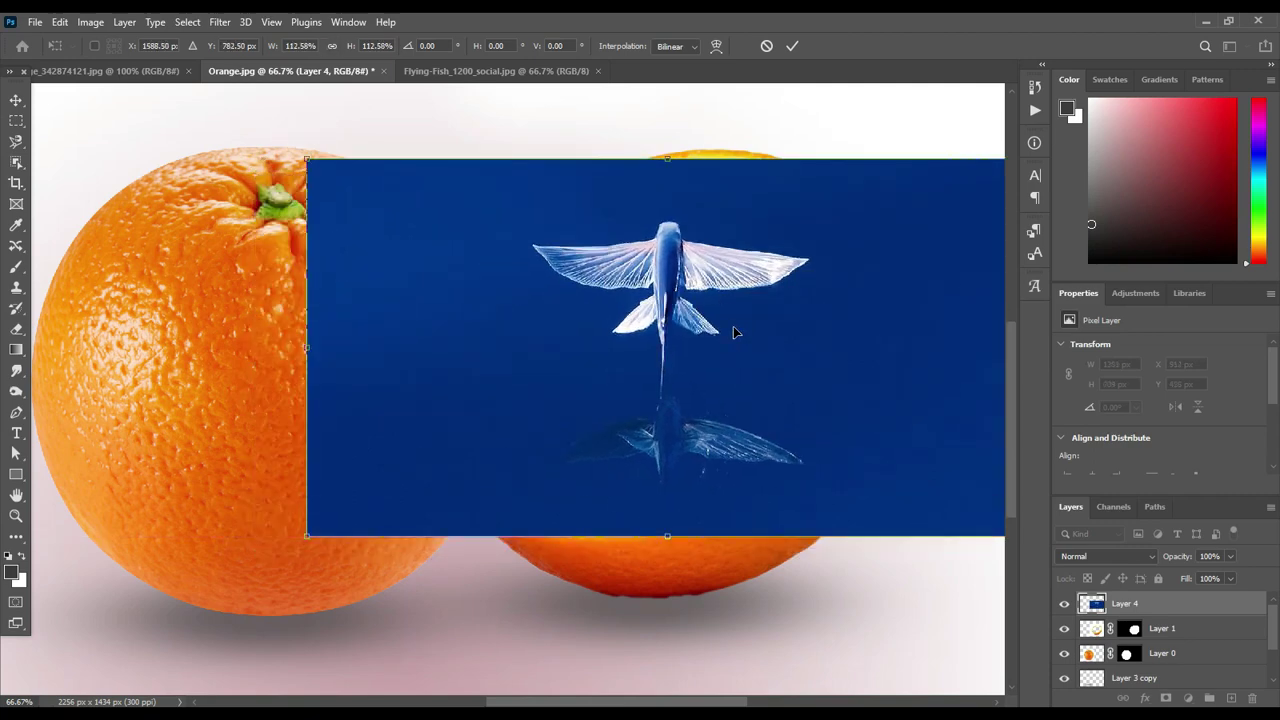
left_click(793, 46)
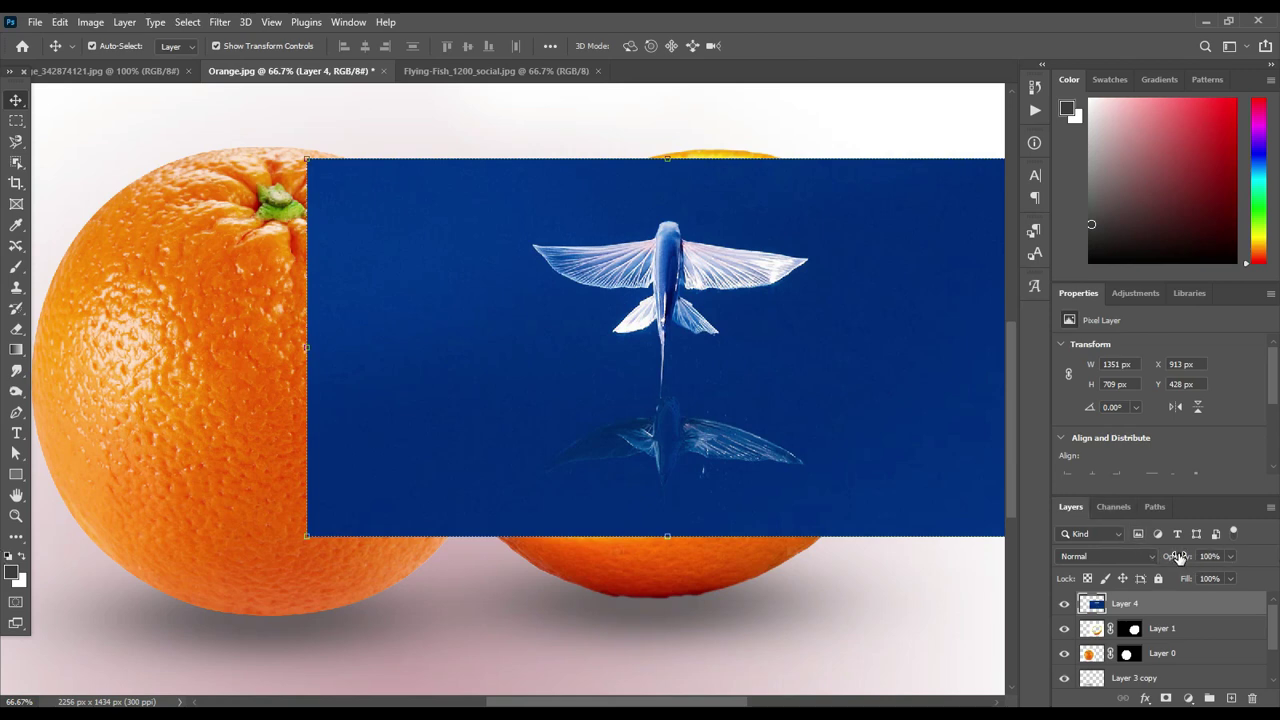
Step: Set Layer 4 to 62% opacity and make black the Brush foreground colour, undoing a test stroke
left_click_drag(1179, 557, 1148, 562)
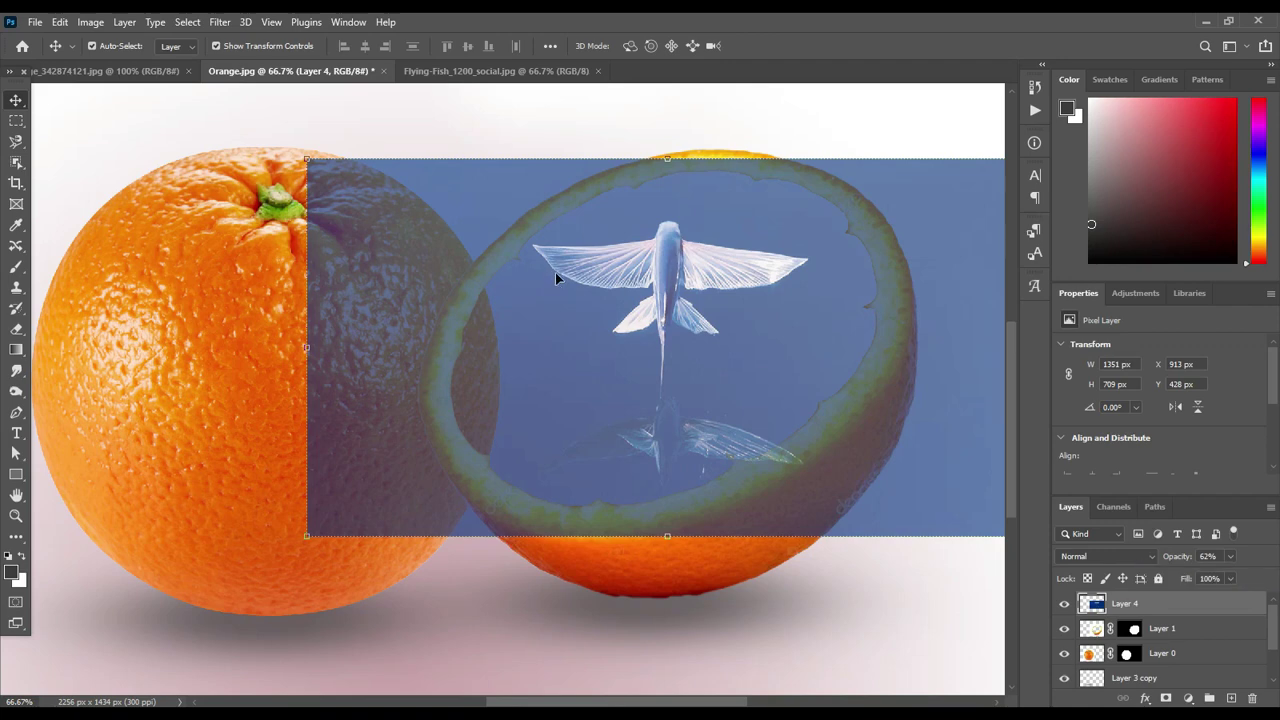
left_click(14, 268)
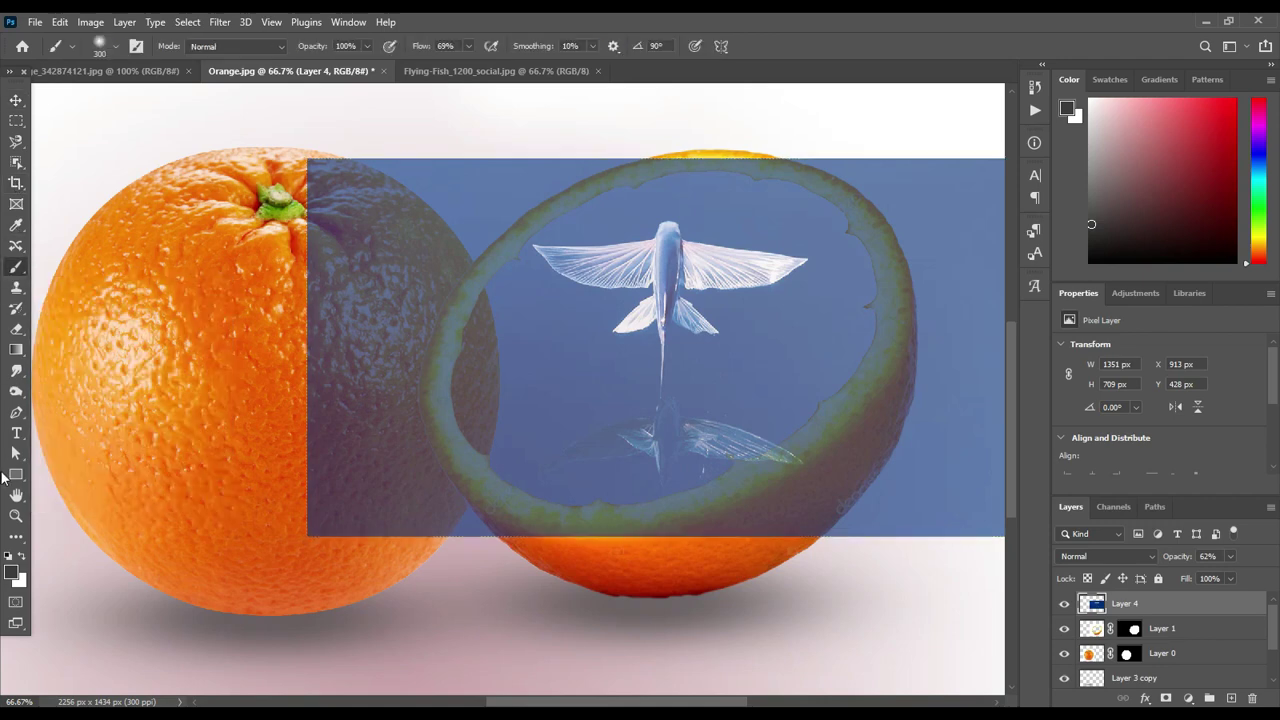
left_click(10, 577)
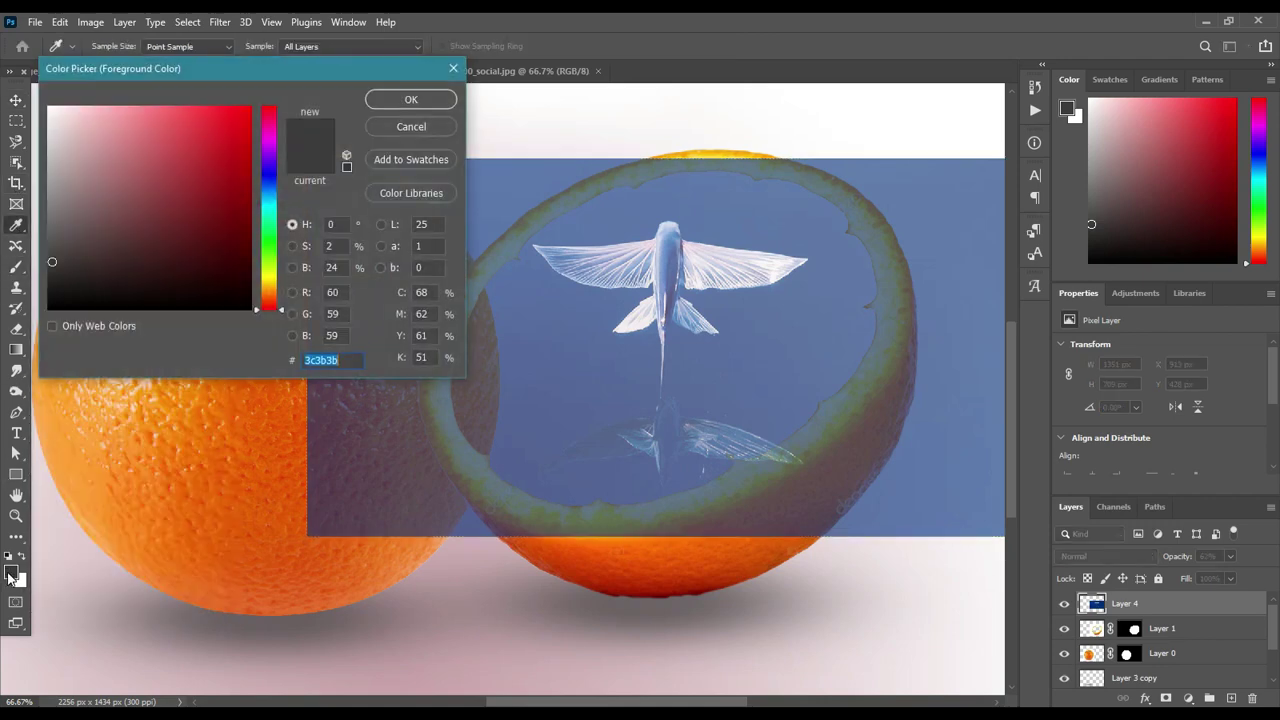
left_click_drag(49, 296, 40, 336)
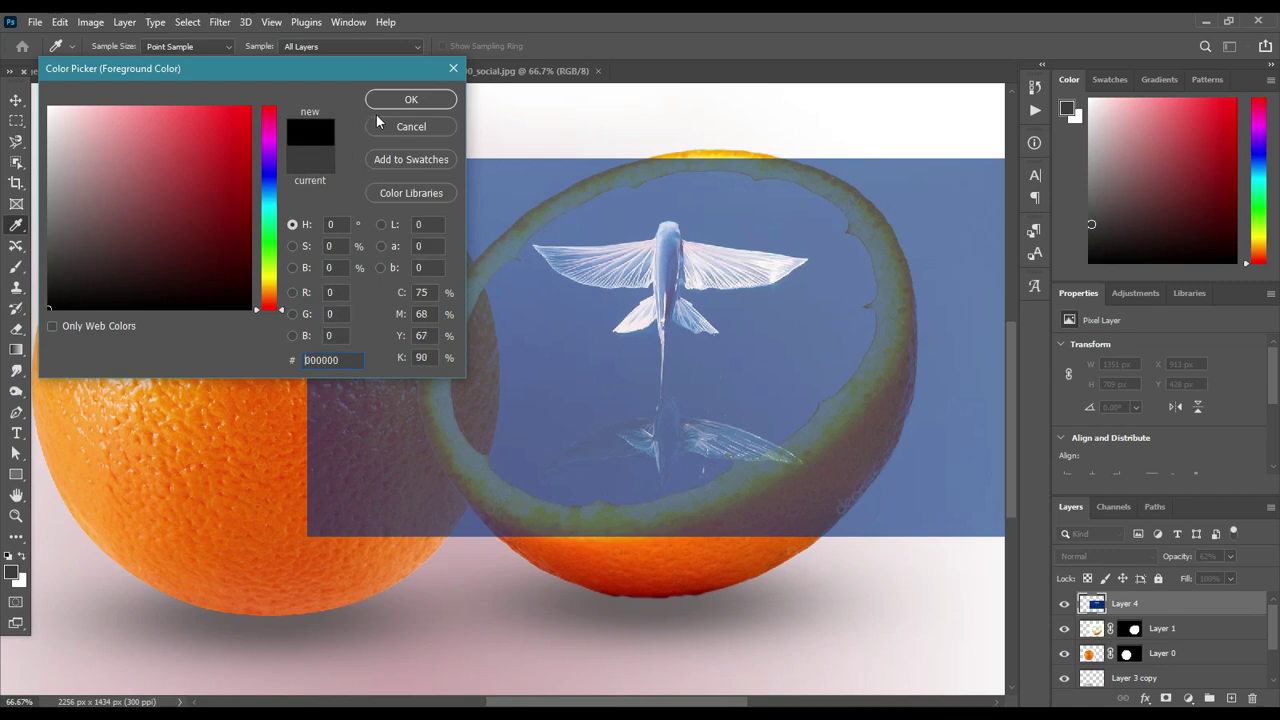
left_click(405, 100)
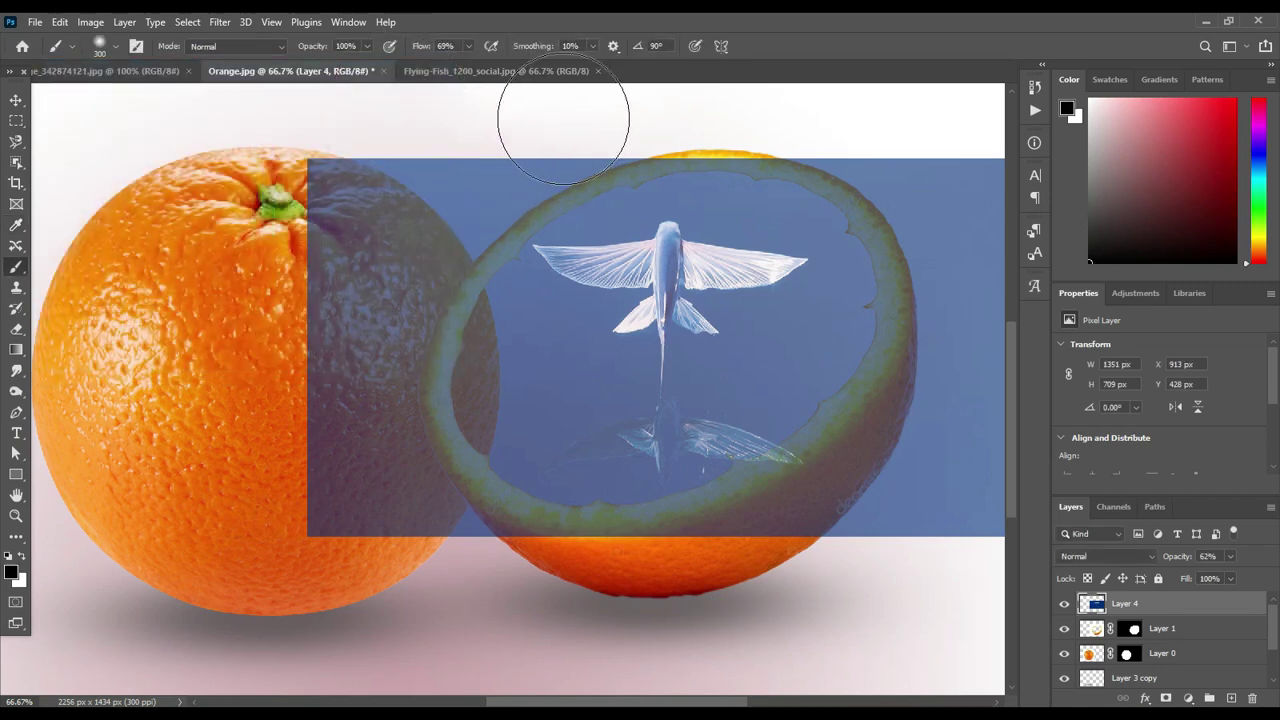
left_click_drag(557, 128, 449, 137)
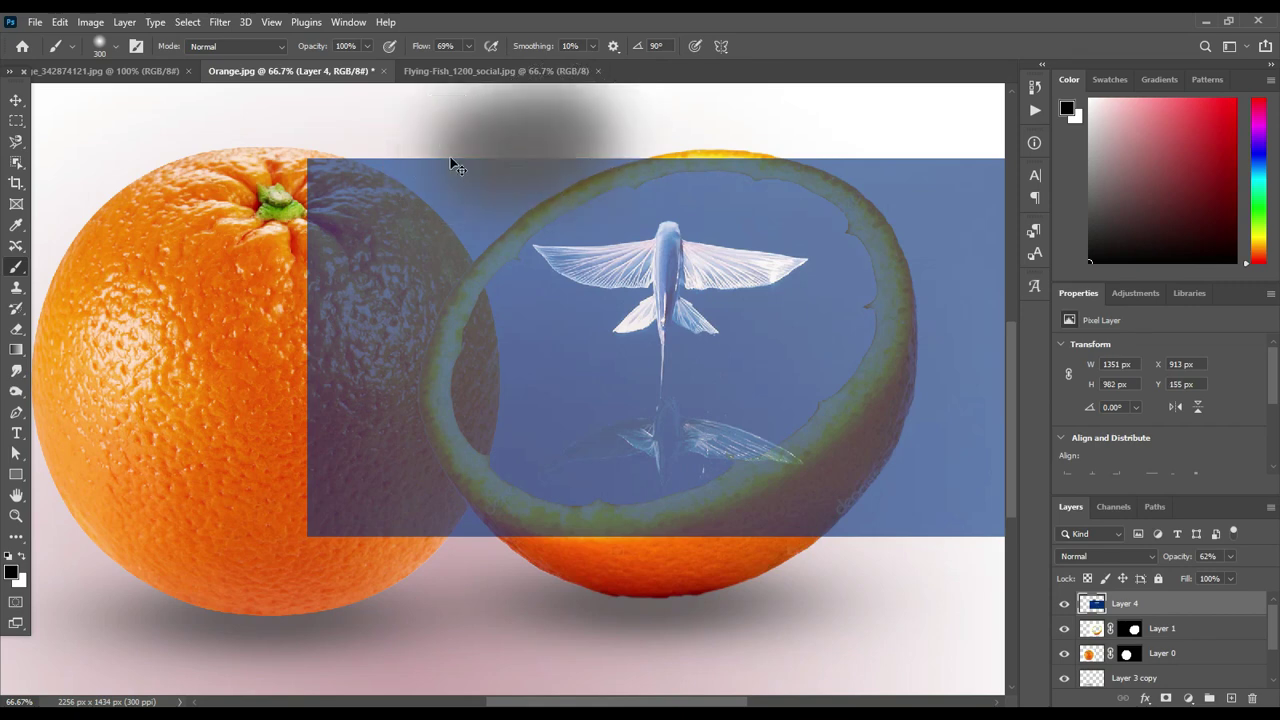
key("ctrl+z")
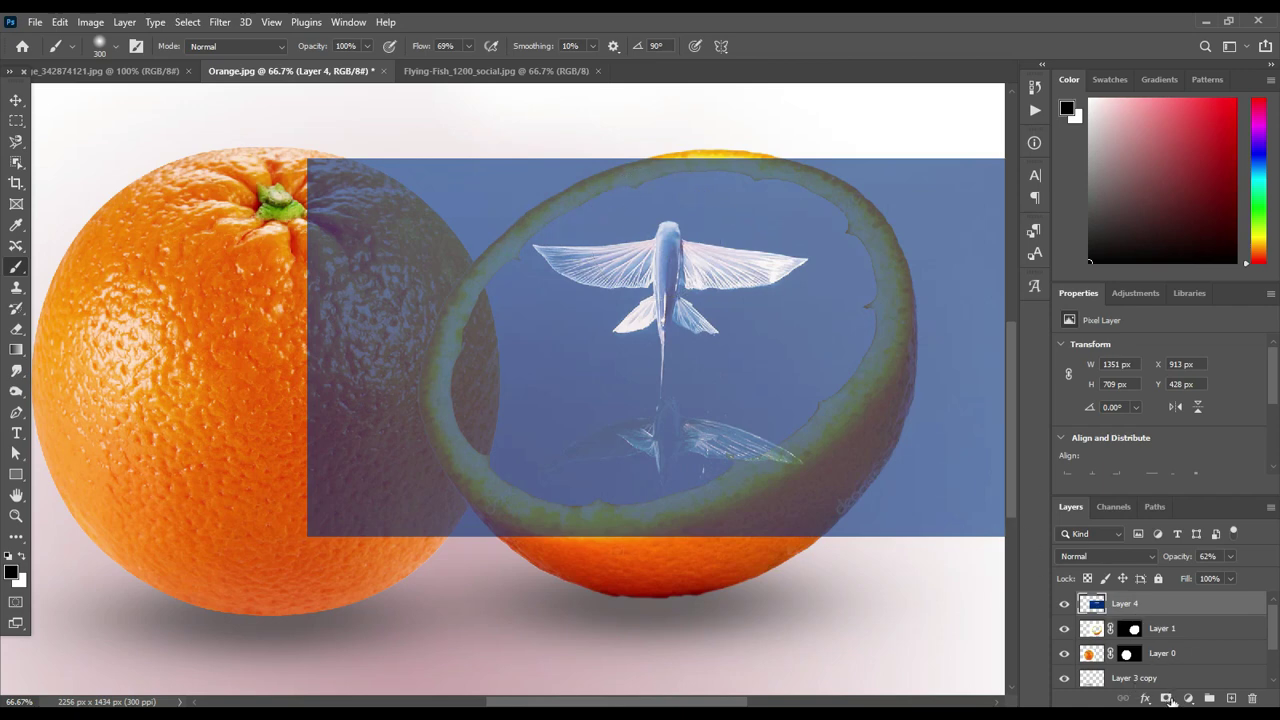
Step: Add a mask to Layer 4 and paint black over the whole orange, bottom edge, lower-right rind and top-right corner
left_click(1166, 698)
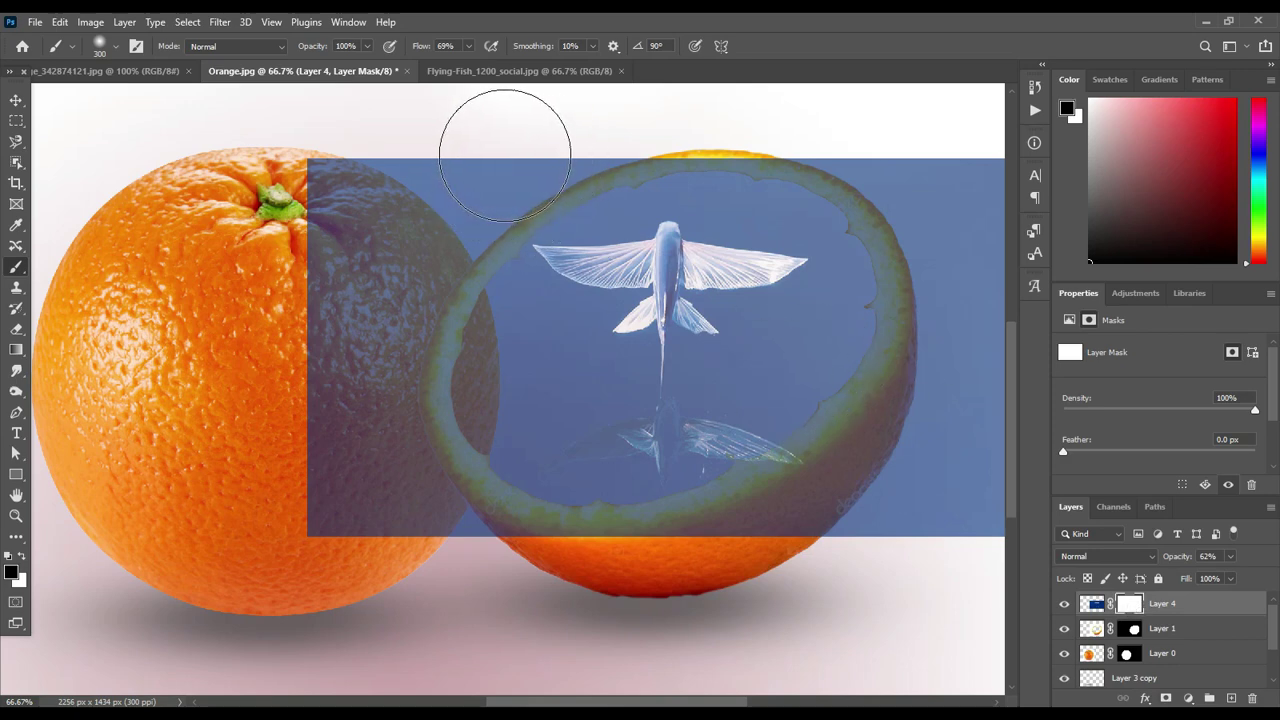
mouse_move(506, 143)
left_mouse_down()
mouse_move(380, 180)
mouse_move(385, 580)
left_mouse_up()
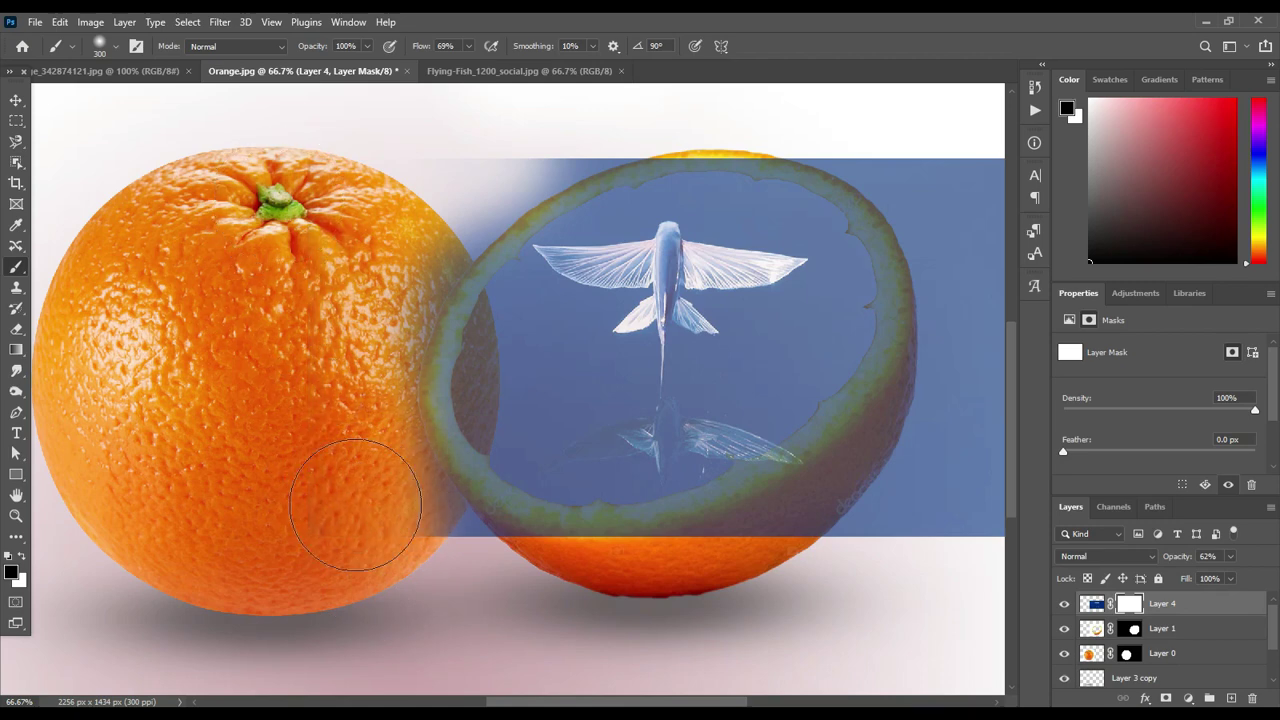
mouse_move(614, 623)
left_mouse_down()
mouse_move(373, 557)
mouse_move(424, 533)
left_mouse_up()
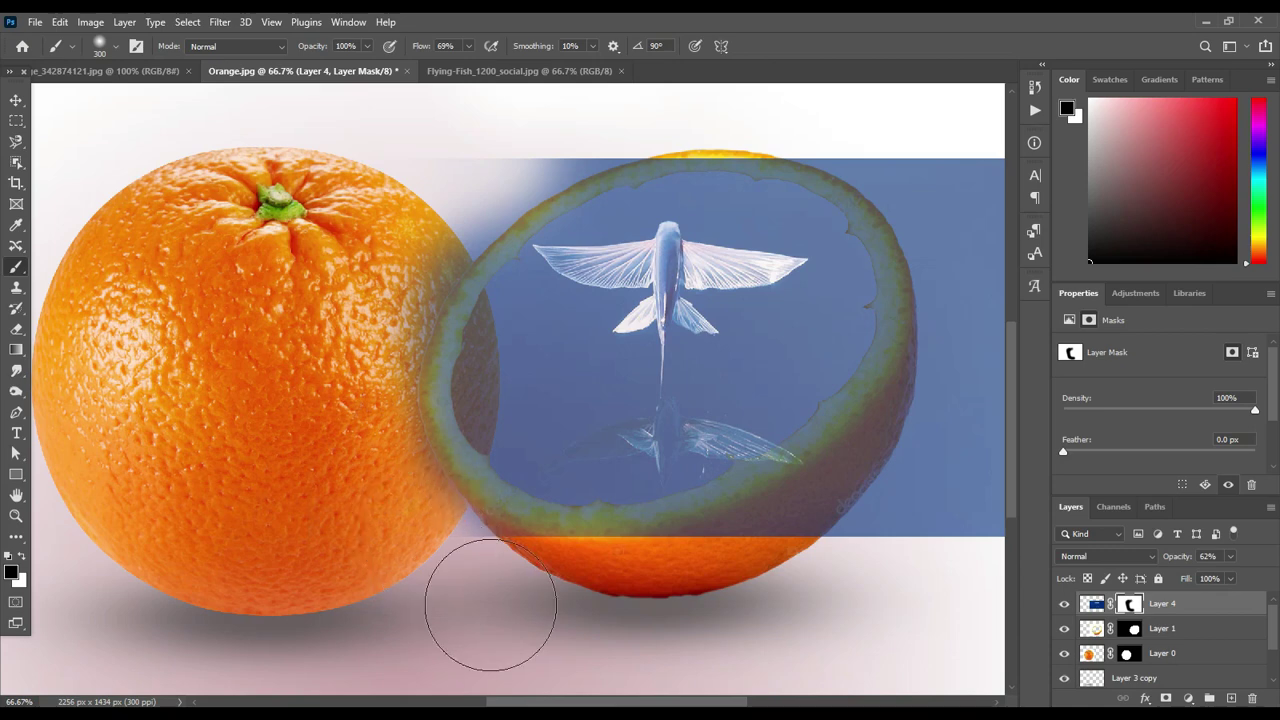
left_click_drag(857, 557, 900, 463)
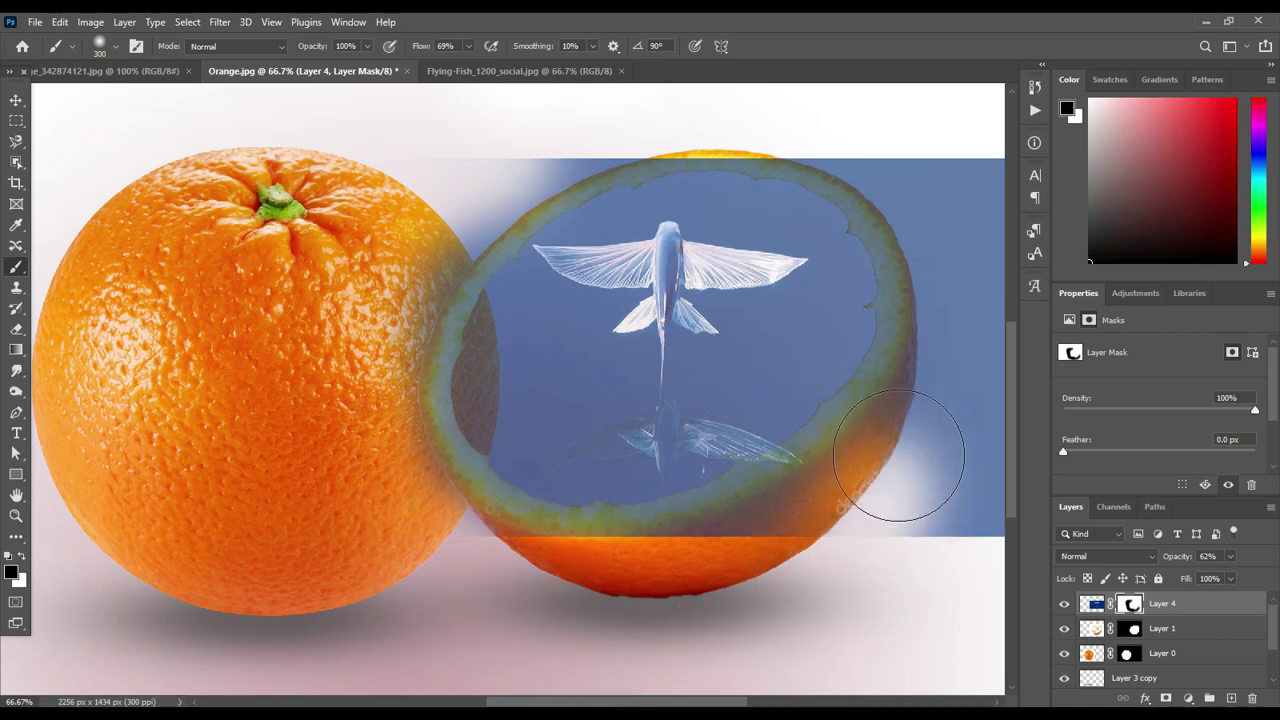
mouse_move(922, 128)
left_mouse_down()
mouse_move(928, 170)
mouse_move(850, 200)
left_mouse_up()
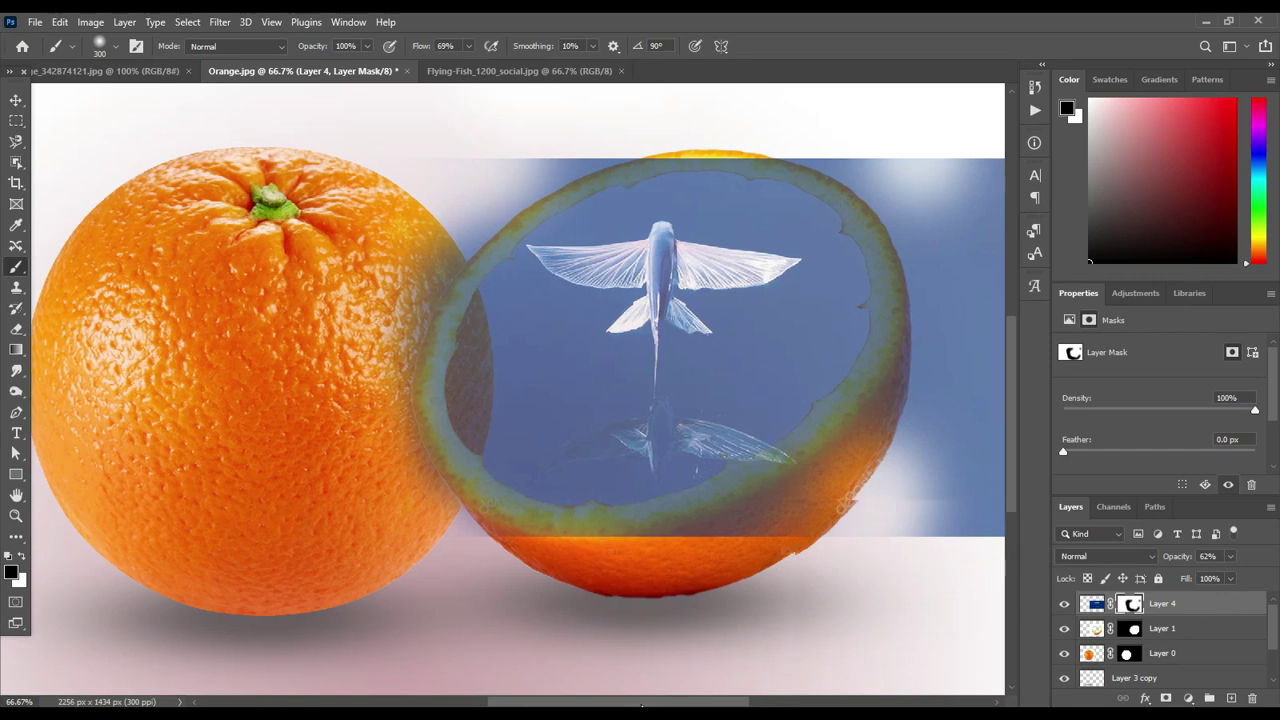
left_click_drag(628, 705, 648, 706)
left_click(711, 496)
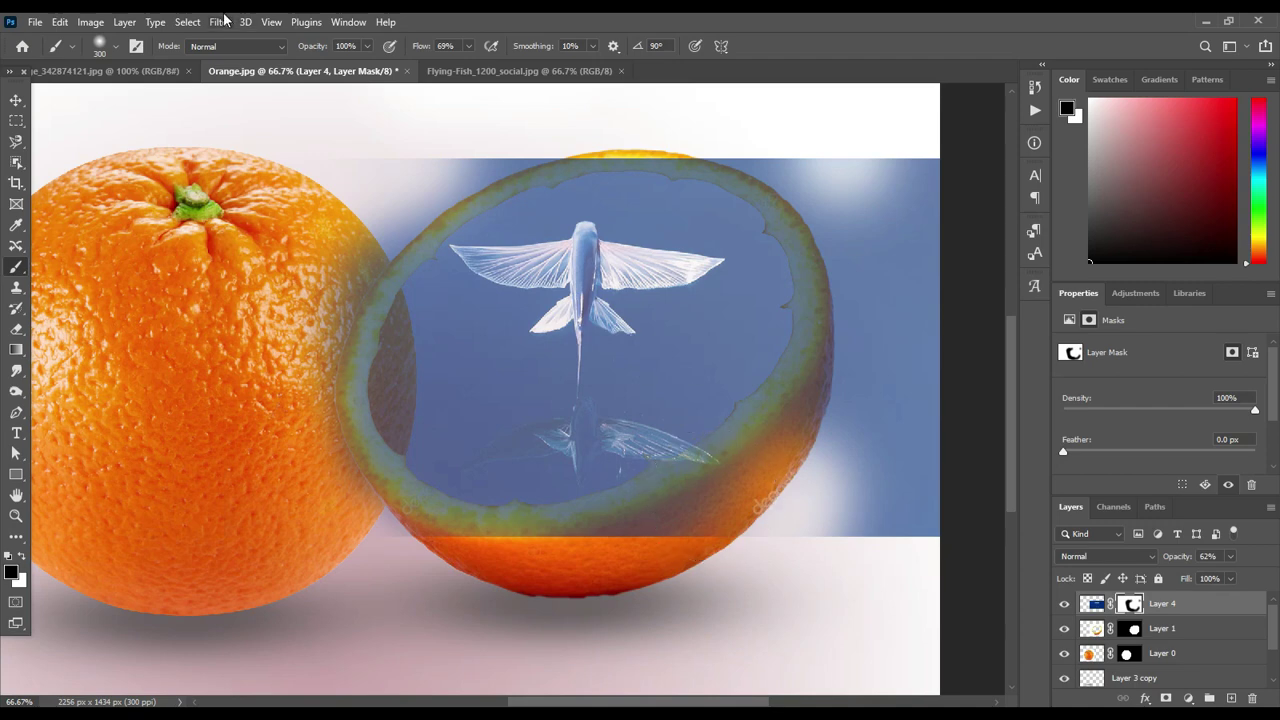
left_click(17, 100)
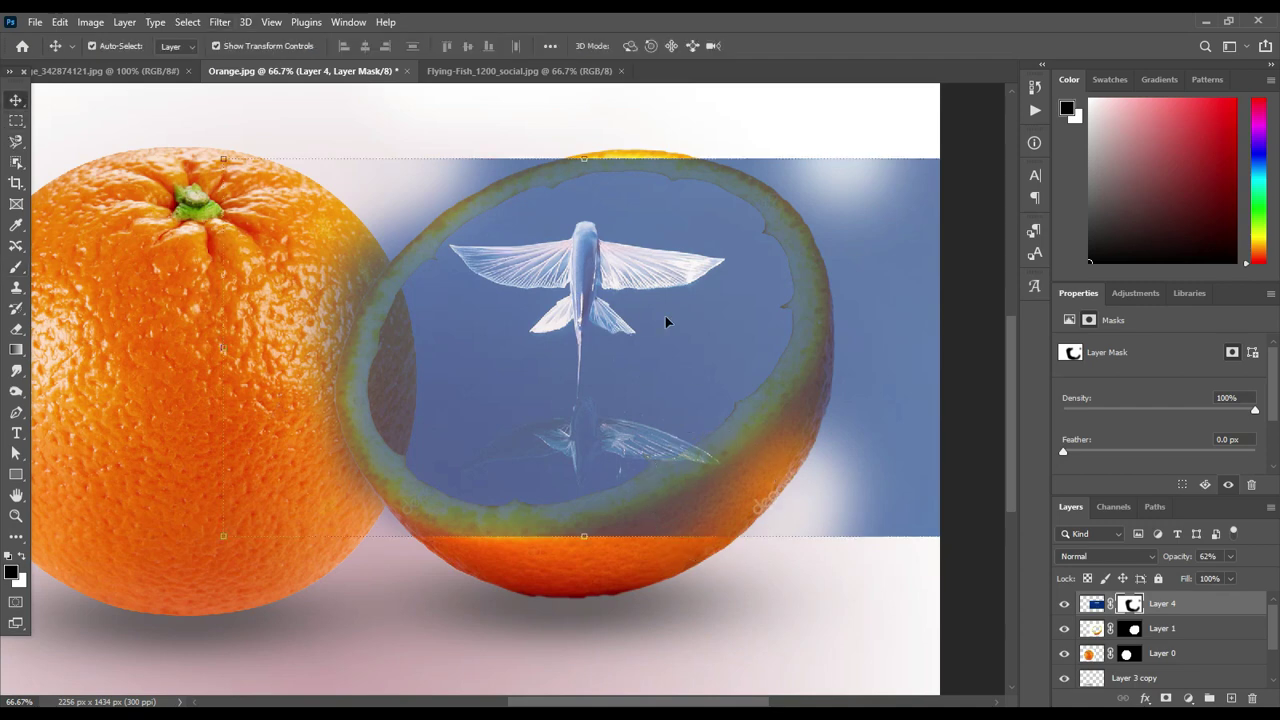
Step: Scale the blue water layer down to about 97% and commit
left_click(940, 537)
left_click_drag(942, 539, 920, 527)
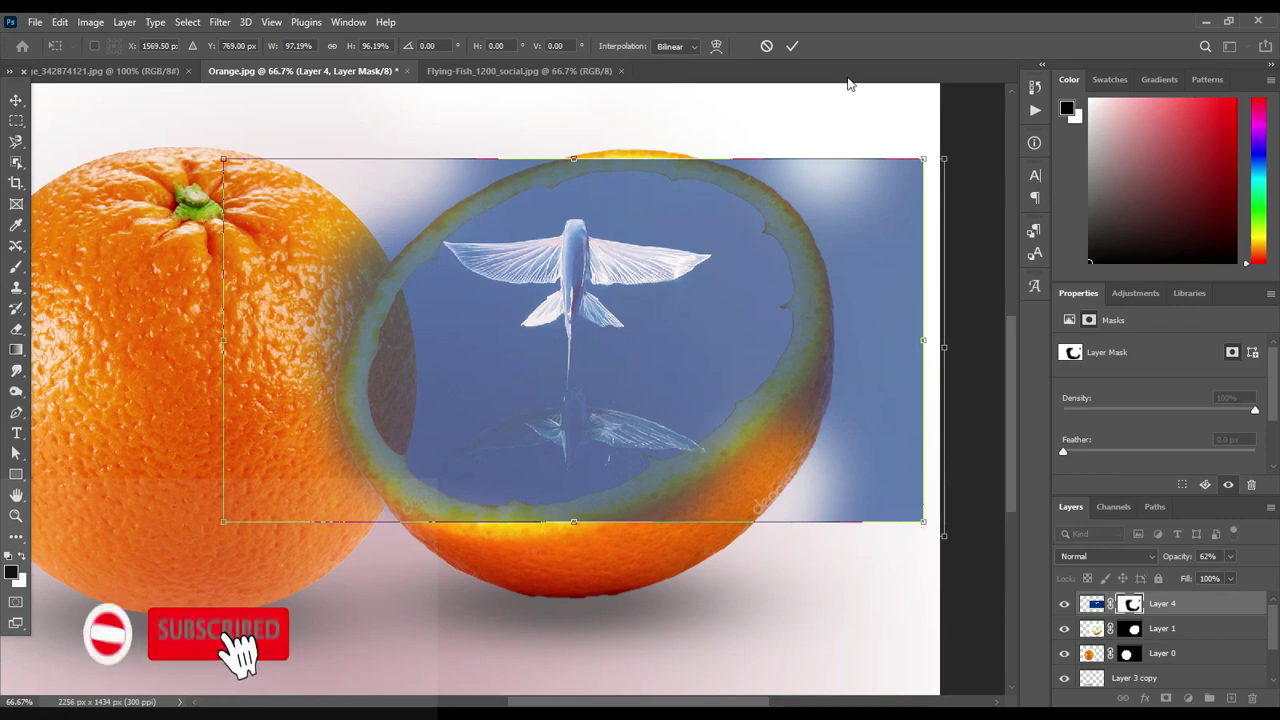
left_click(791, 45)
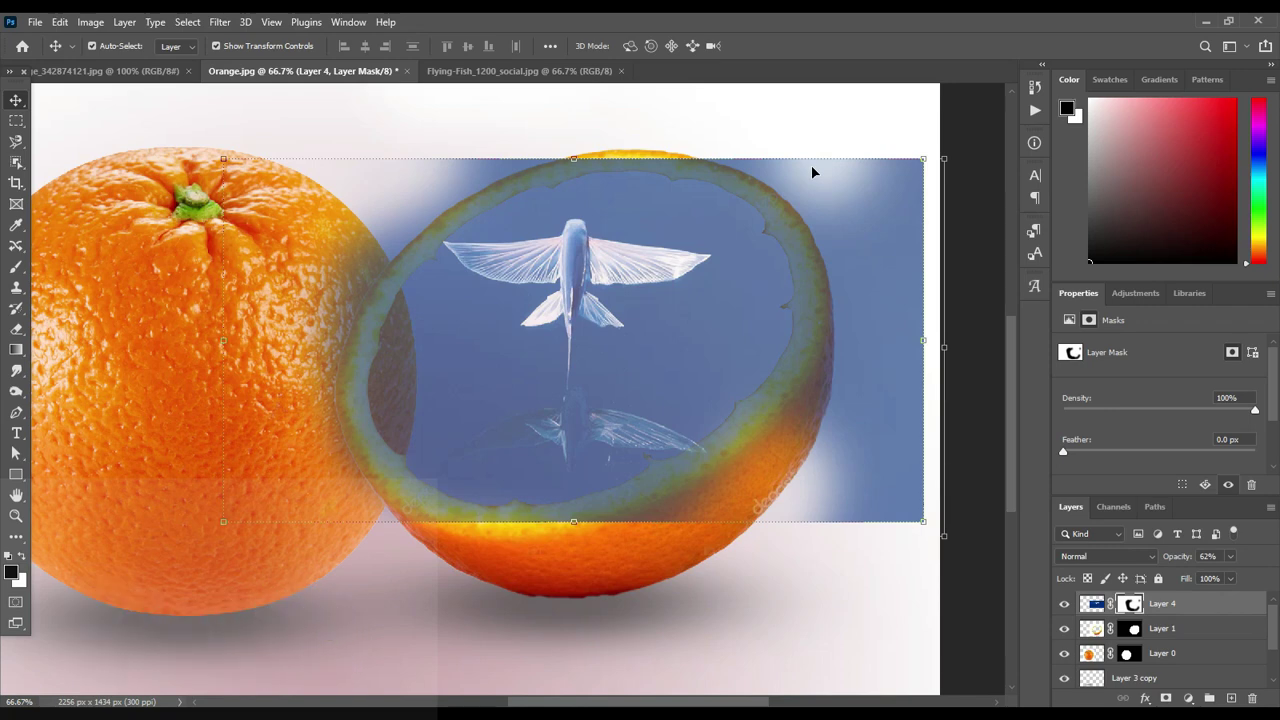
Step: Paint black on the mask along the right rim, lower-right rind and top-right edge, then shrink the brush
left_click(14, 268)
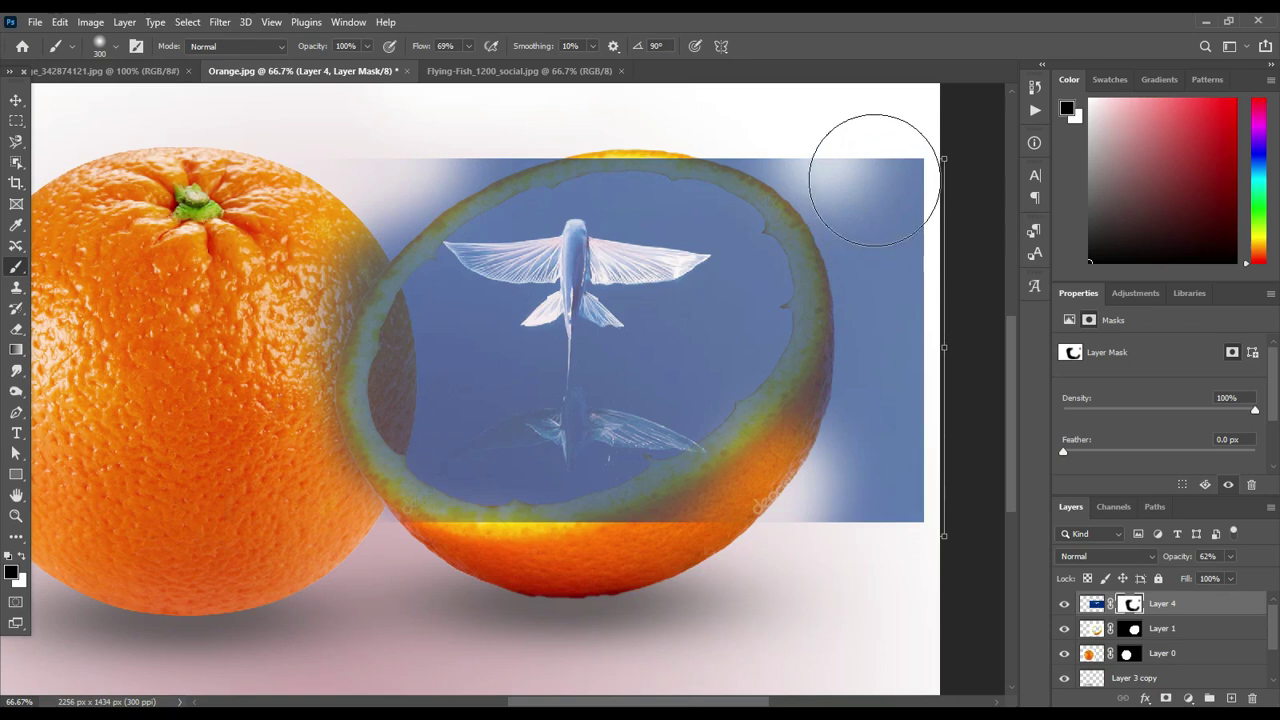
mouse_move(874, 180)
left_mouse_down()
mouse_move(886, 557)
mouse_move(922, 246)
mouse_move(897, 163)
left_mouse_up()
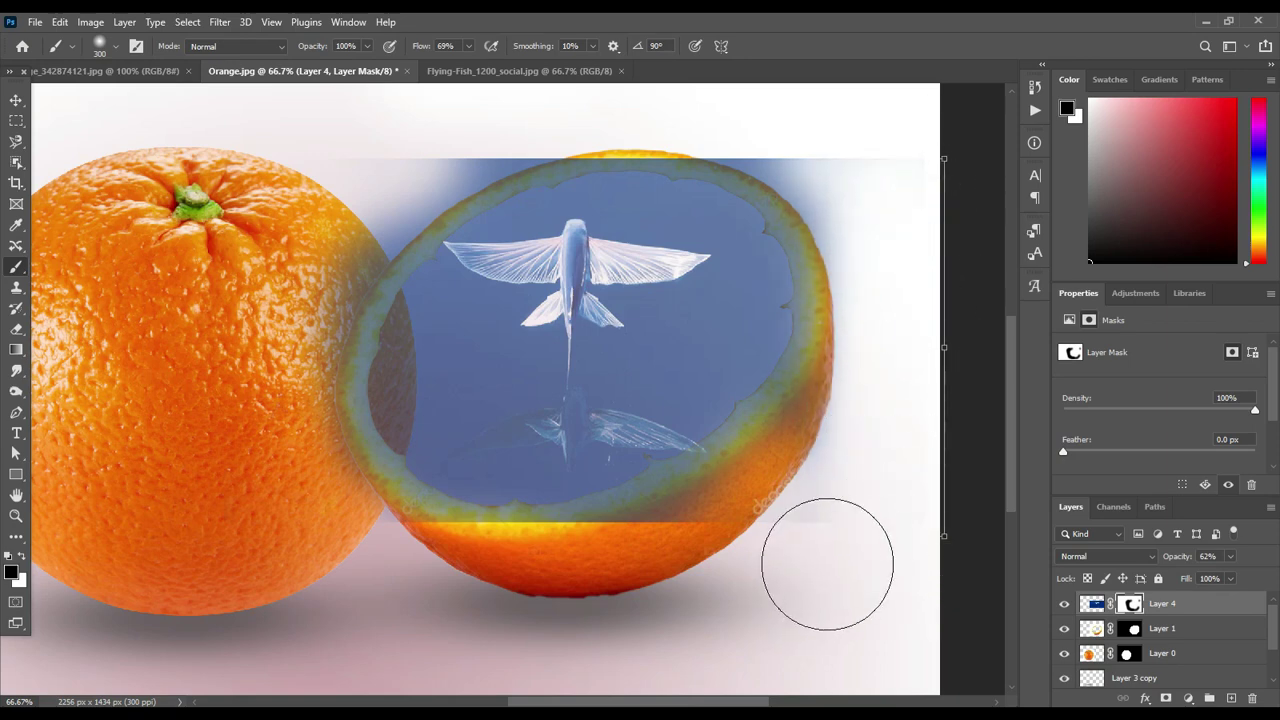
mouse_move(827, 563)
left_mouse_down()
mouse_move(857, 449)
mouse_move(843, 466)
left_mouse_up()
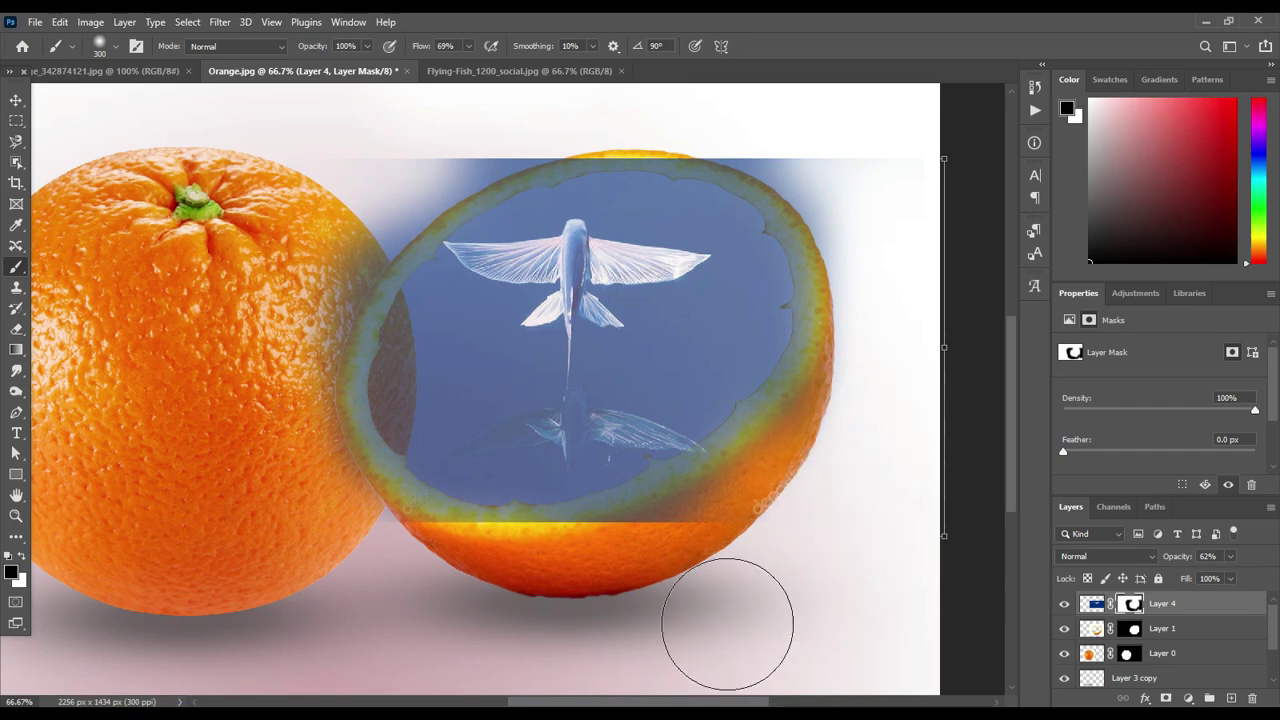
mouse_move(609, 623)
left_mouse_down()
mouse_move(766, 523)
mouse_move(694, 557)
left_mouse_up()
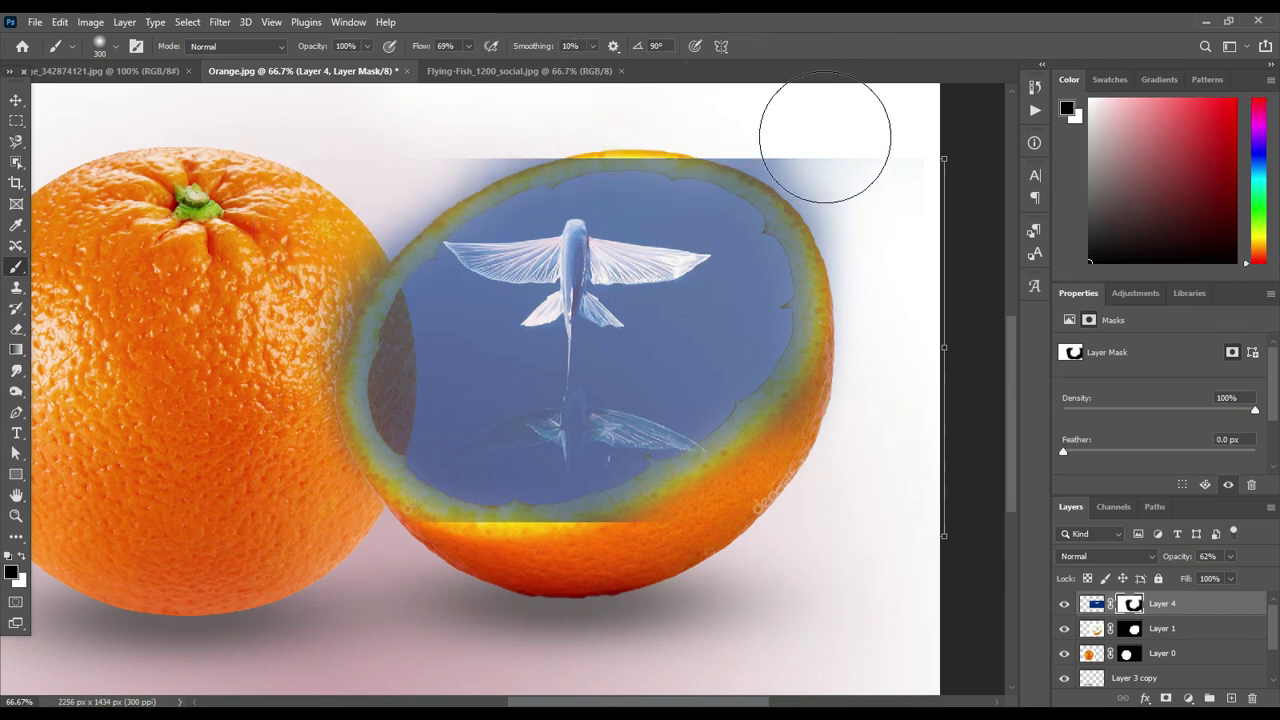
mouse_move(825, 137)
left_mouse_down()
mouse_move(966, 206)
mouse_move(889, 166)
left_mouse_up()
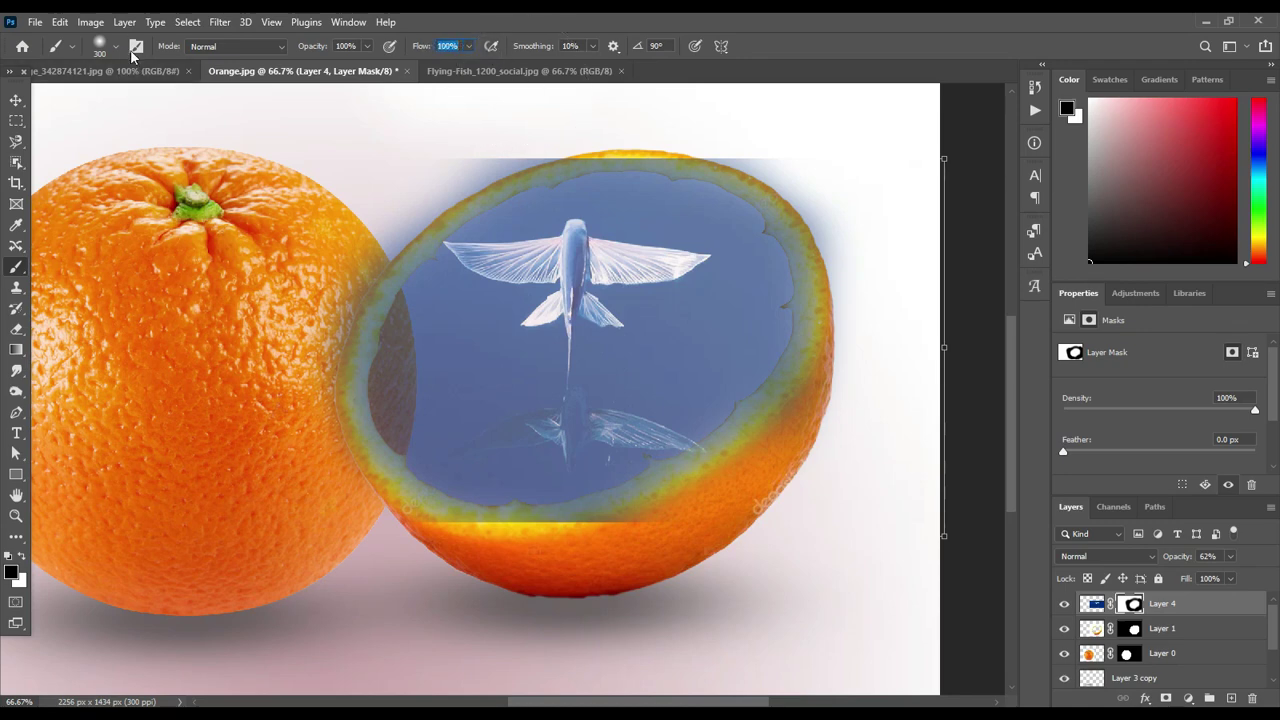
left_click(100, 47)
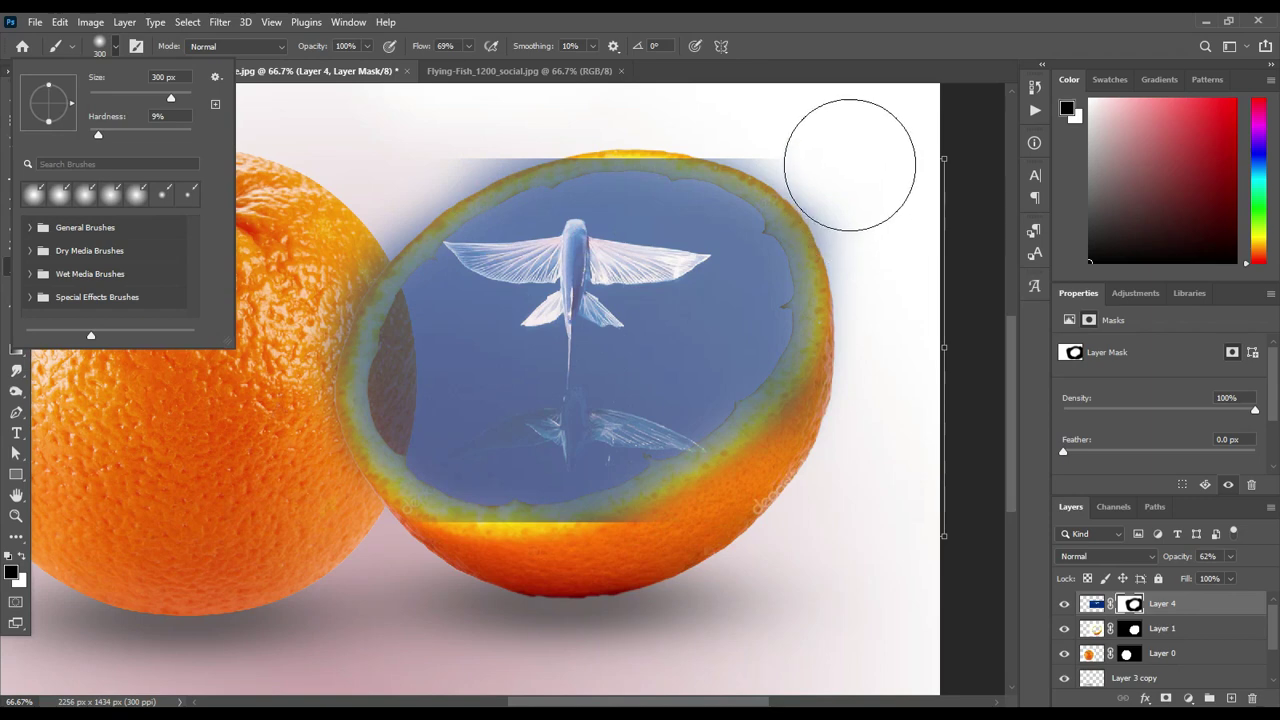
left_click(928, 258)
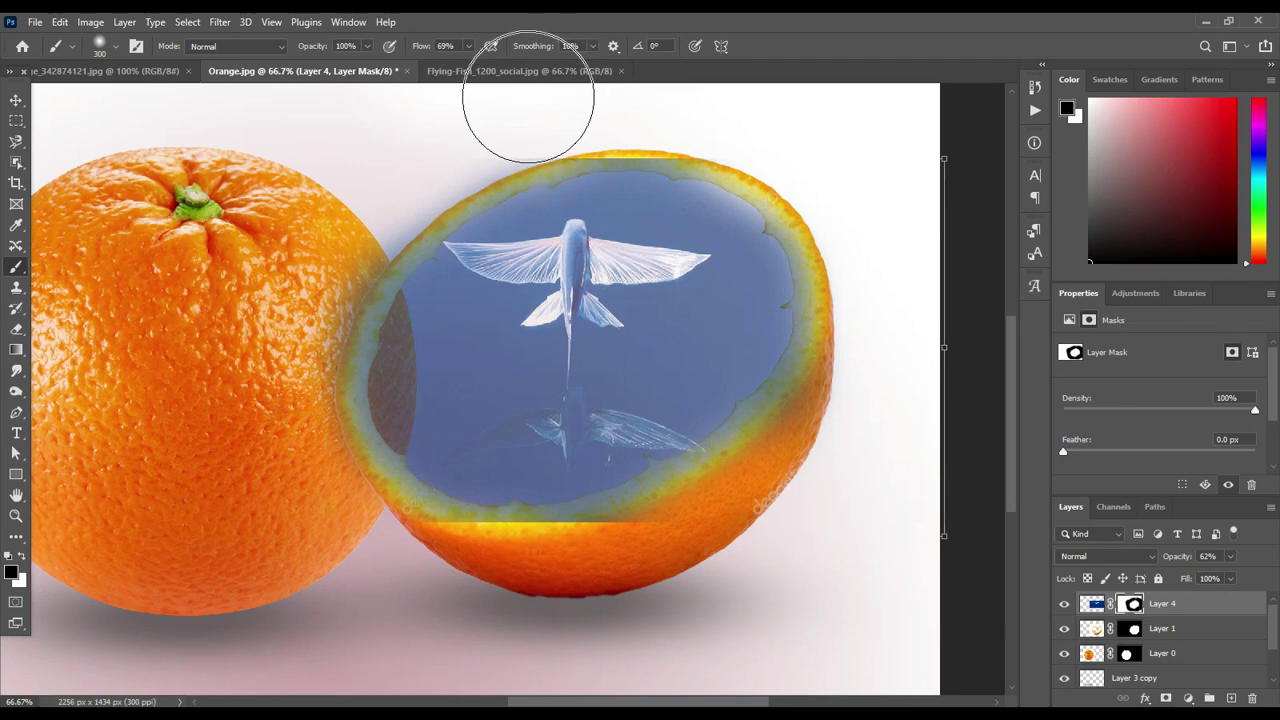
key("bracketleft")
key("bracketleft")
key("bracketleft")
key("bracketleft")
key("bracketleft")
key("bracketleft")
key("bracketleft")
key("bracketleft")
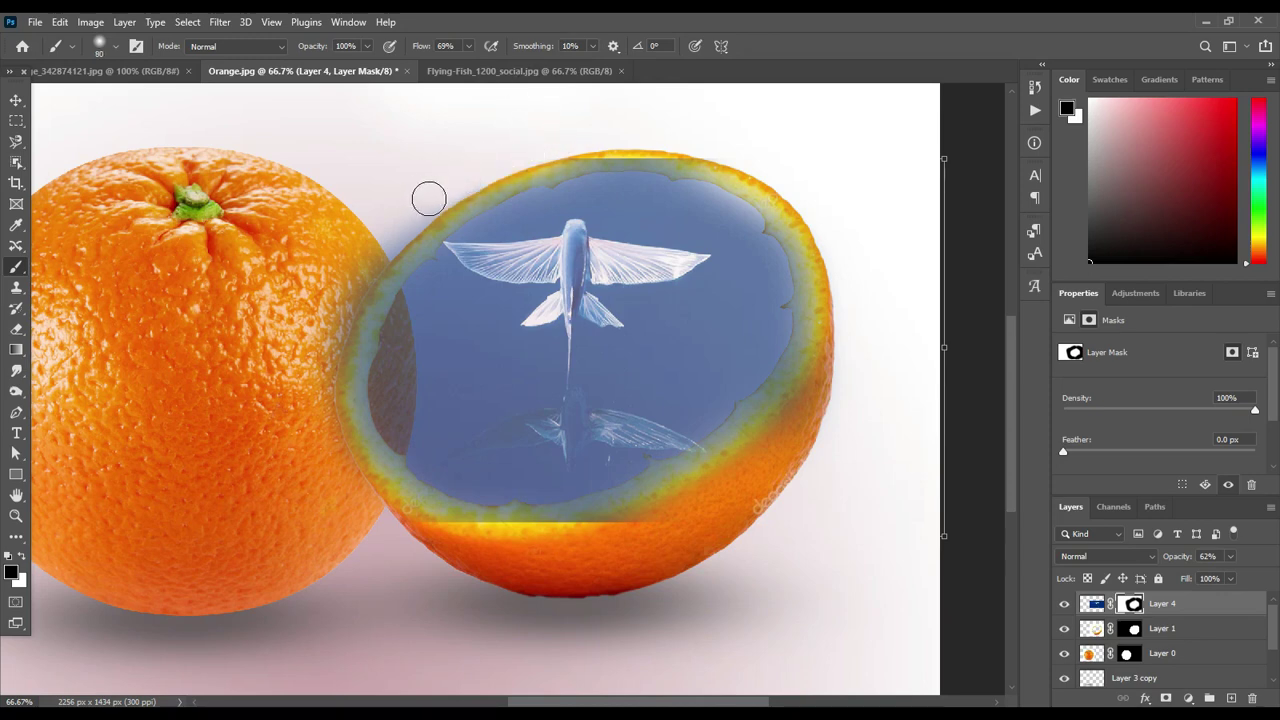
Step: Mask the overlay along the upper-left, left and lower-left rind to reveal bright orange
left_click_drag(469, 186, 459, 209)
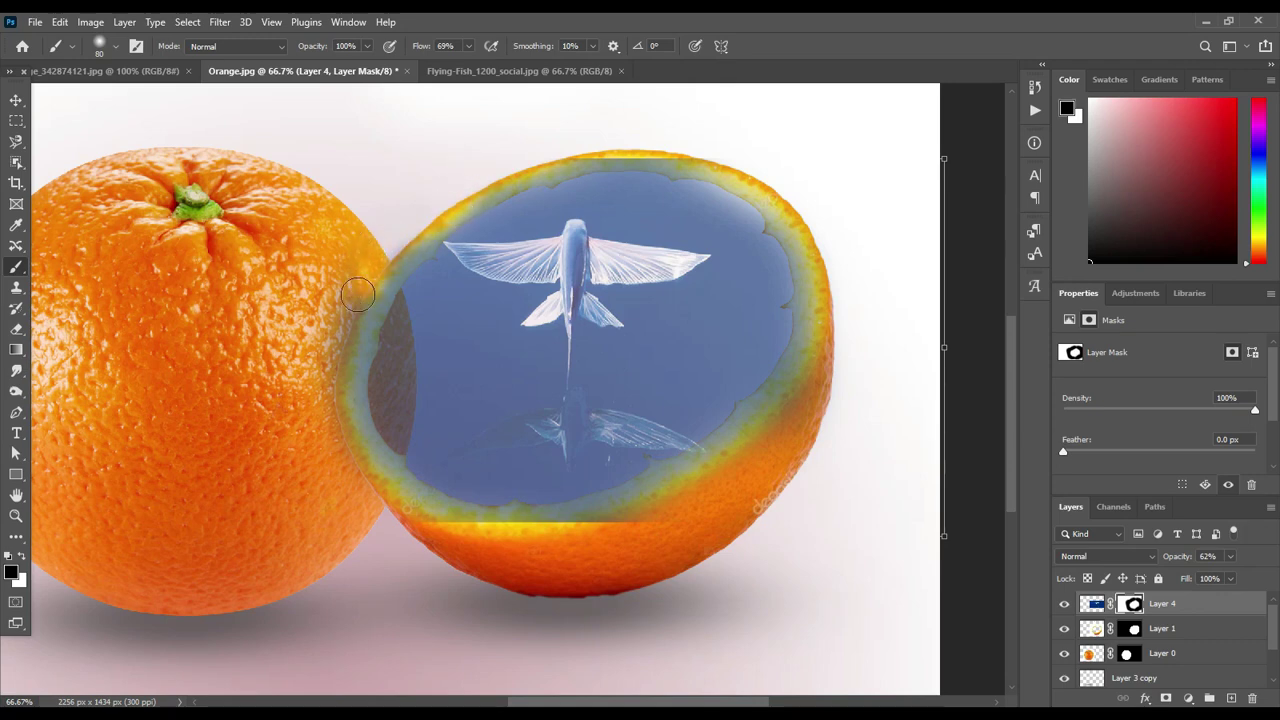
left_click_drag(358, 293, 311, 428)
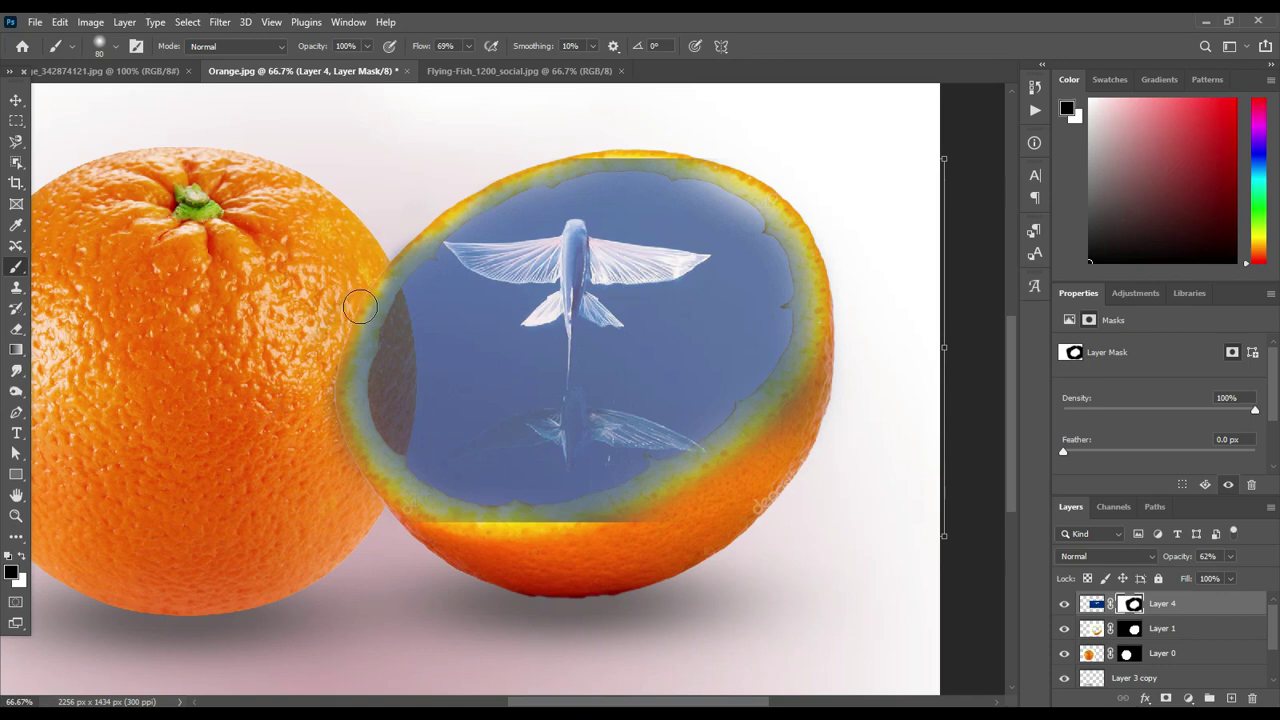
mouse_move(359, 340)
left_mouse_down()
mouse_move(354, 450)
mouse_move(378, 500)
left_mouse_up()
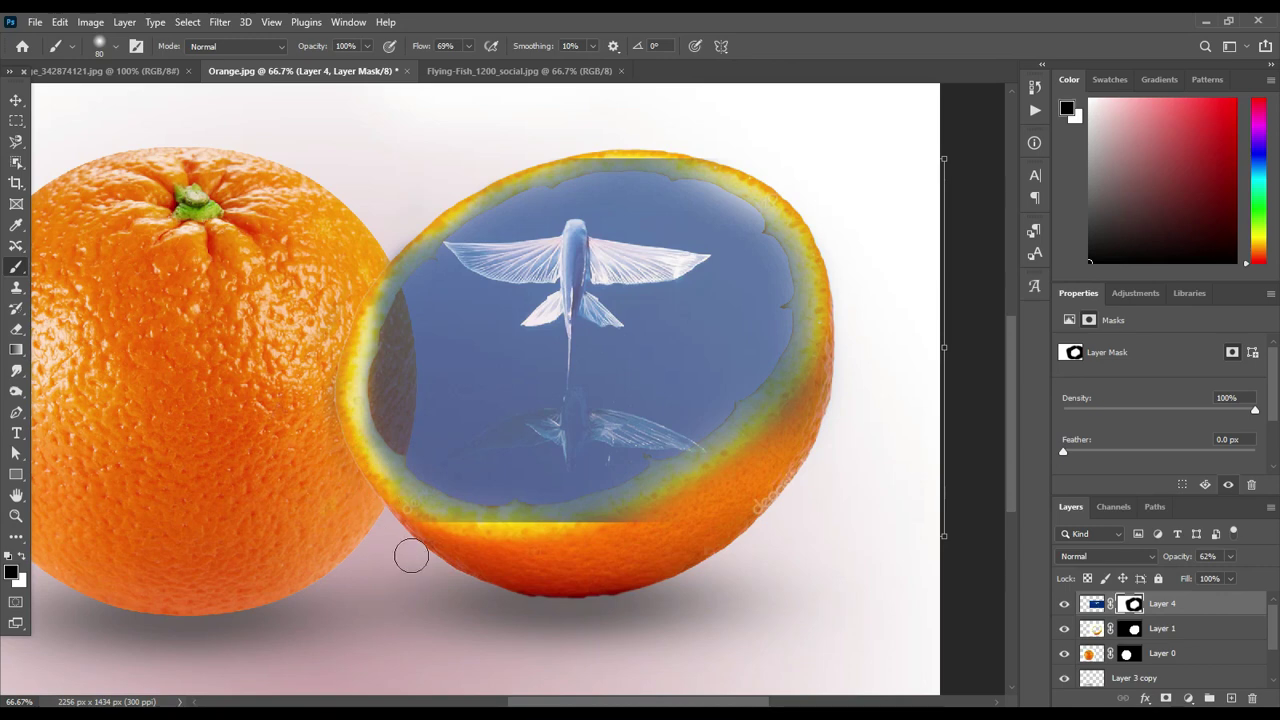
mouse_move(454, 520)
left_mouse_down()
mouse_move(382, 492)
mouse_move(394, 480)
mouse_move(346, 446)
left_mouse_up()
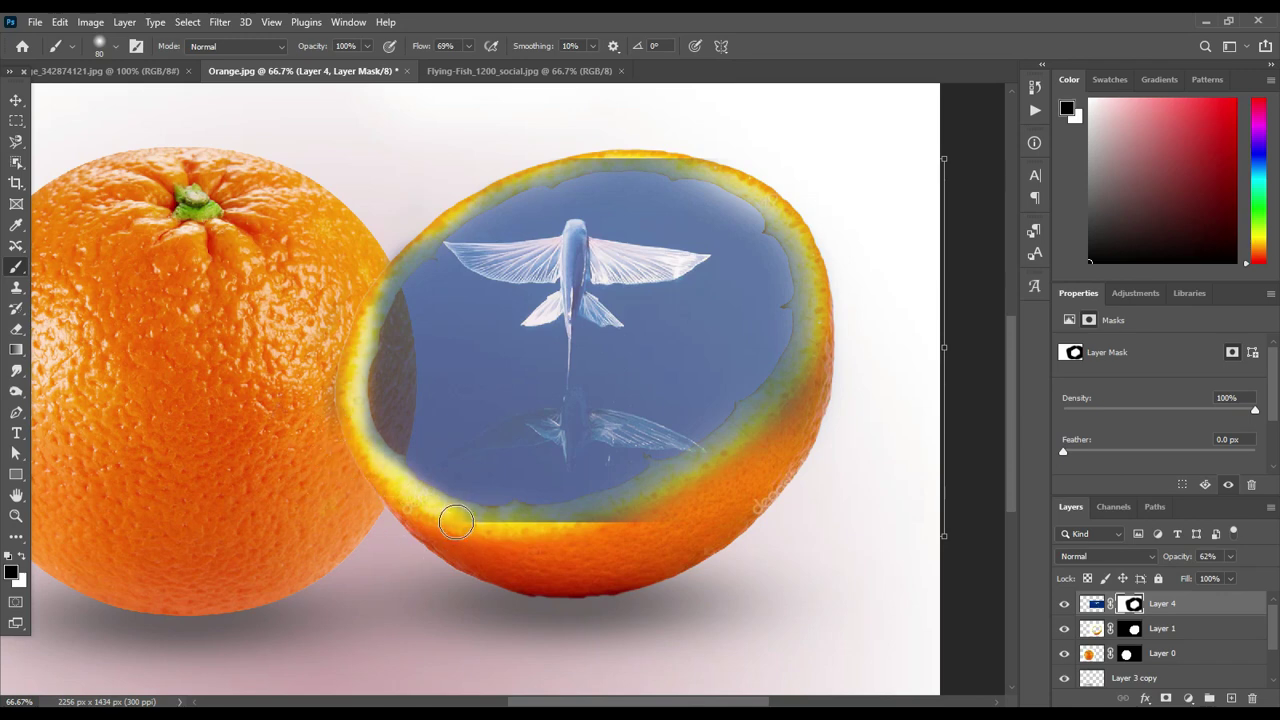
Step: Reveal the rind along the bottom, right, upper-right and top edges, undoing one bad stroke
mouse_move(456, 521)
left_mouse_down()
mouse_move(606, 524)
mouse_move(640, 511)
mouse_move(725, 446)
mouse_move(772, 380)
left_mouse_up()
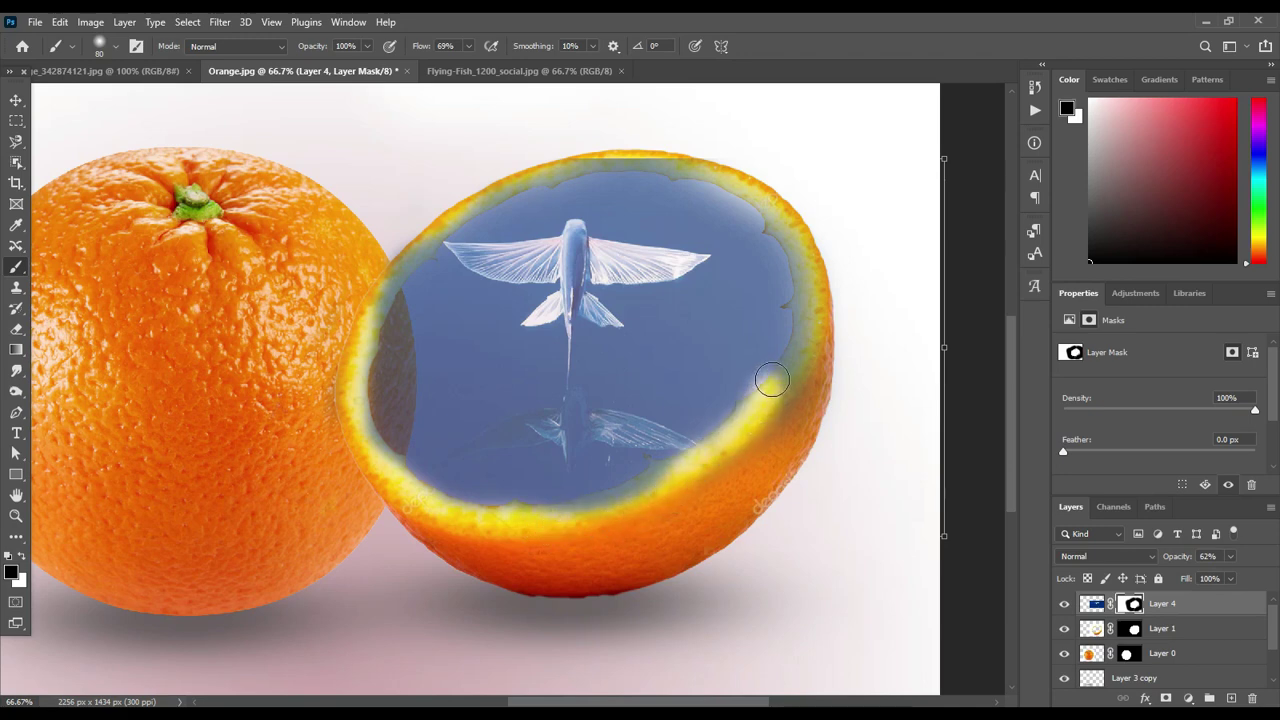
key("ctrl+z")
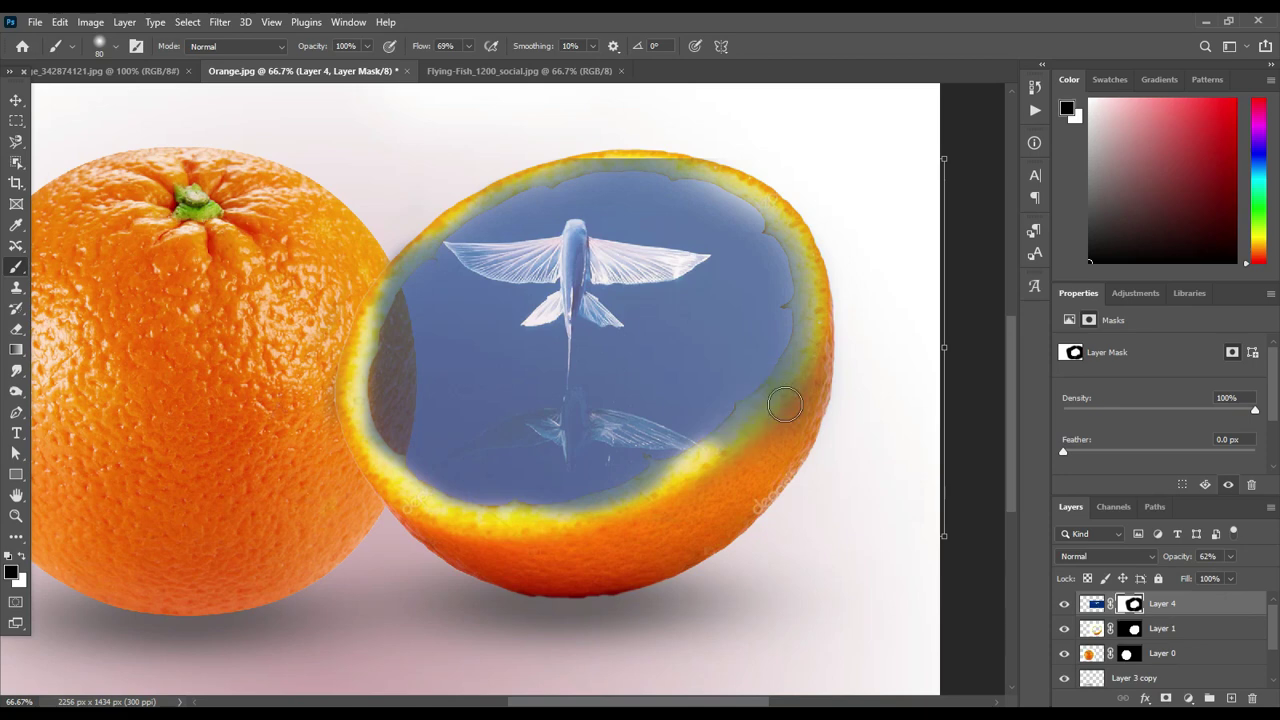
mouse_move(780, 394)
left_mouse_down()
mouse_move(656, 515)
mouse_move(606, 506)
mouse_move(481, 541)
left_mouse_up()
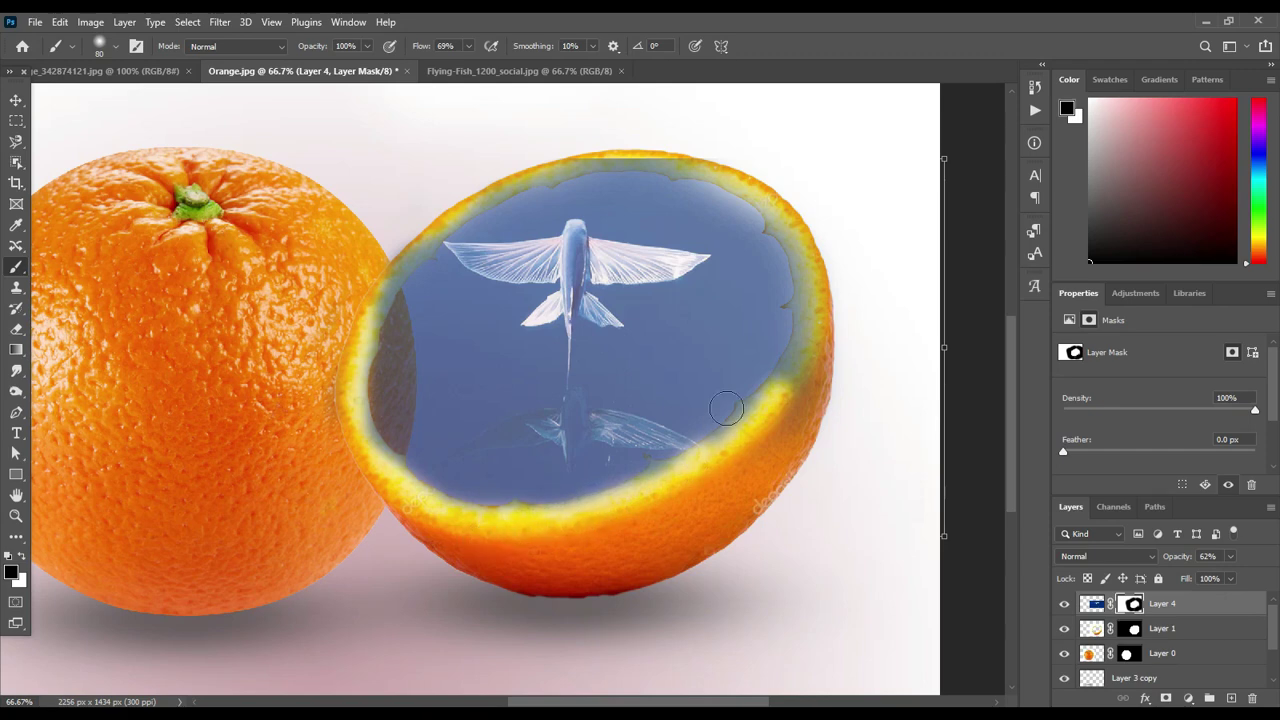
left_click_drag(814, 275, 772, 440)
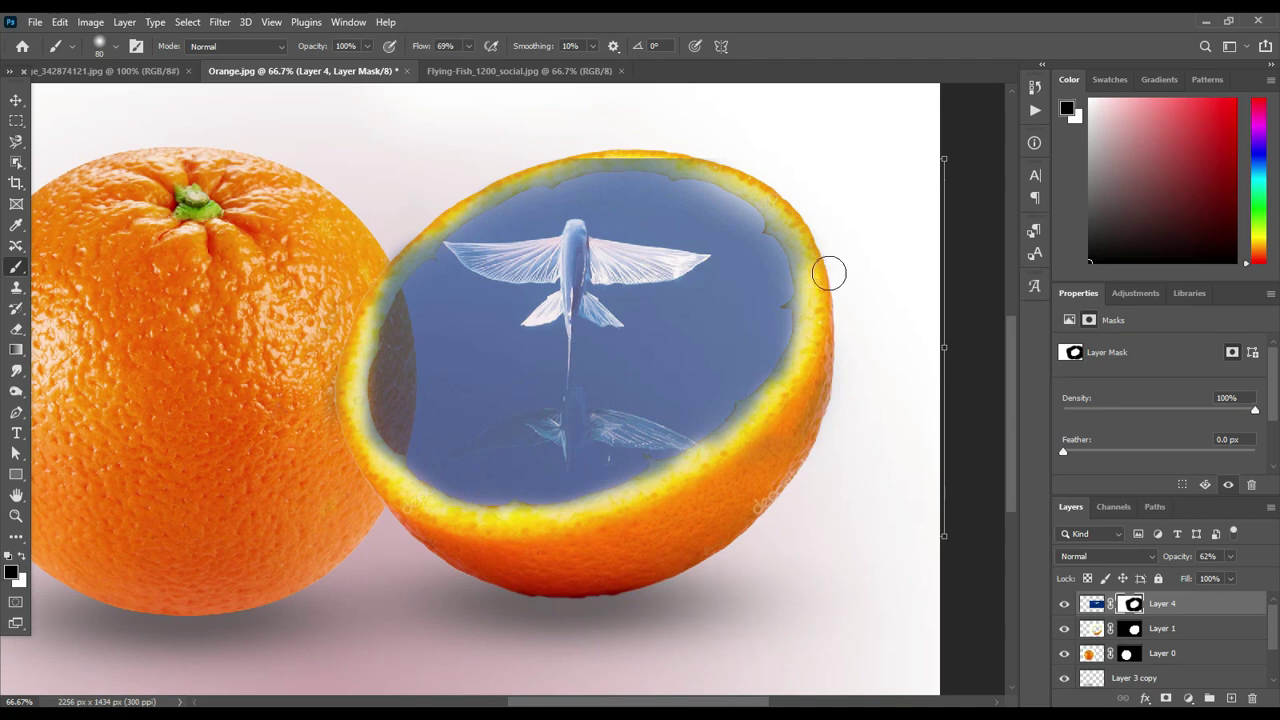
mouse_move(818, 275)
left_mouse_down()
mouse_move(777, 186)
mouse_move(810, 253)
left_mouse_up()
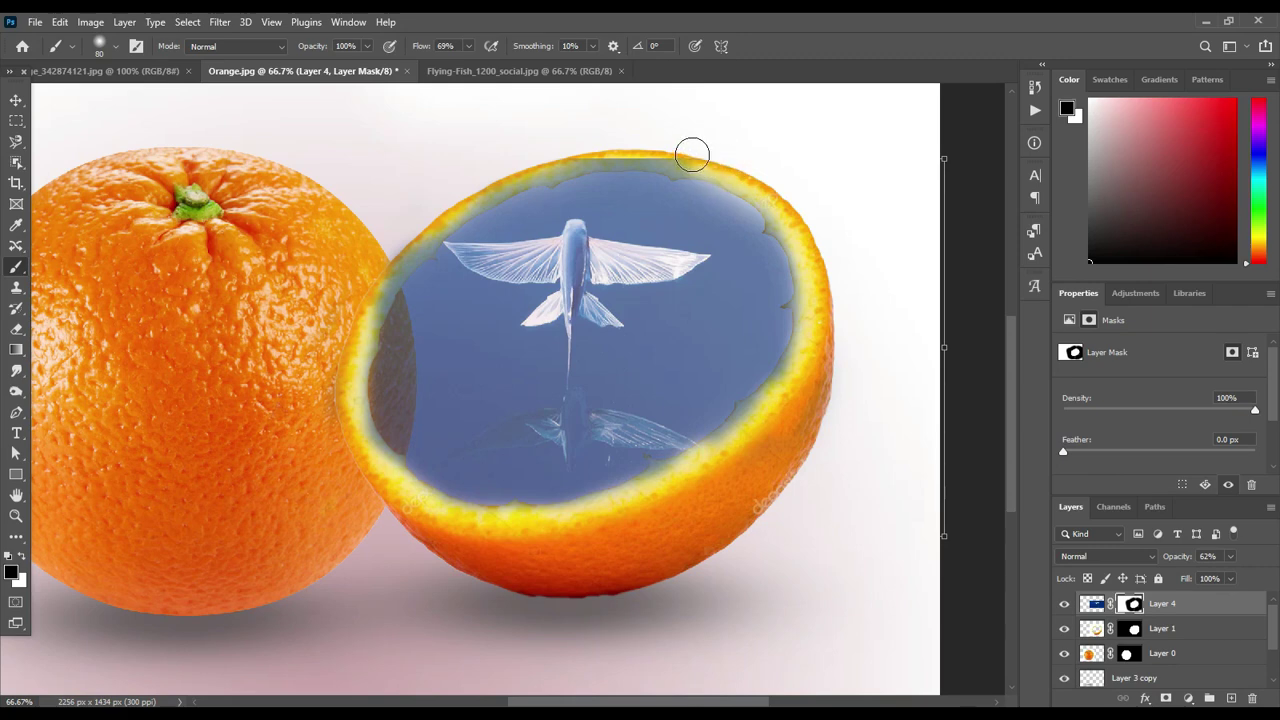
mouse_move(699, 160)
left_mouse_down()
mouse_move(609, 143)
mouse_move(503, 171)
mouse_move(415, 234)
mouse_move(314, 370)
left_mouse_up()
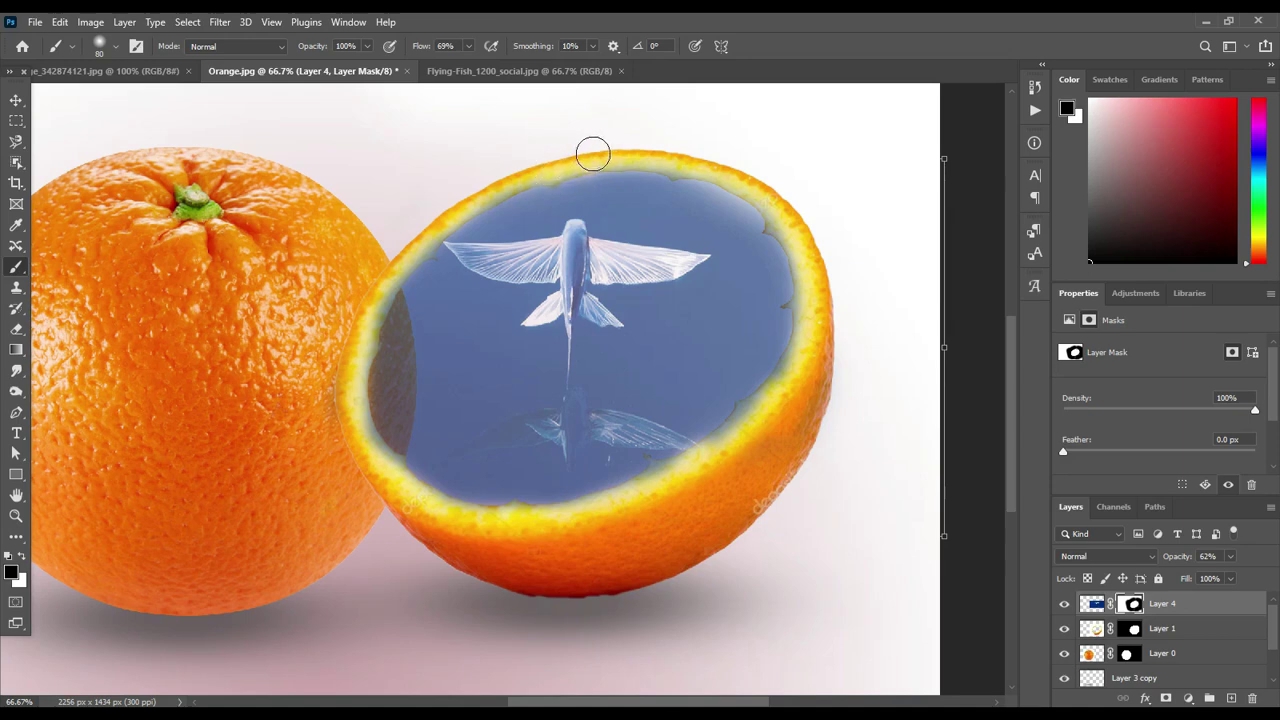
Step: Zoom in to 100% and pan to the top of the halved orange
key("ctrl+plus")
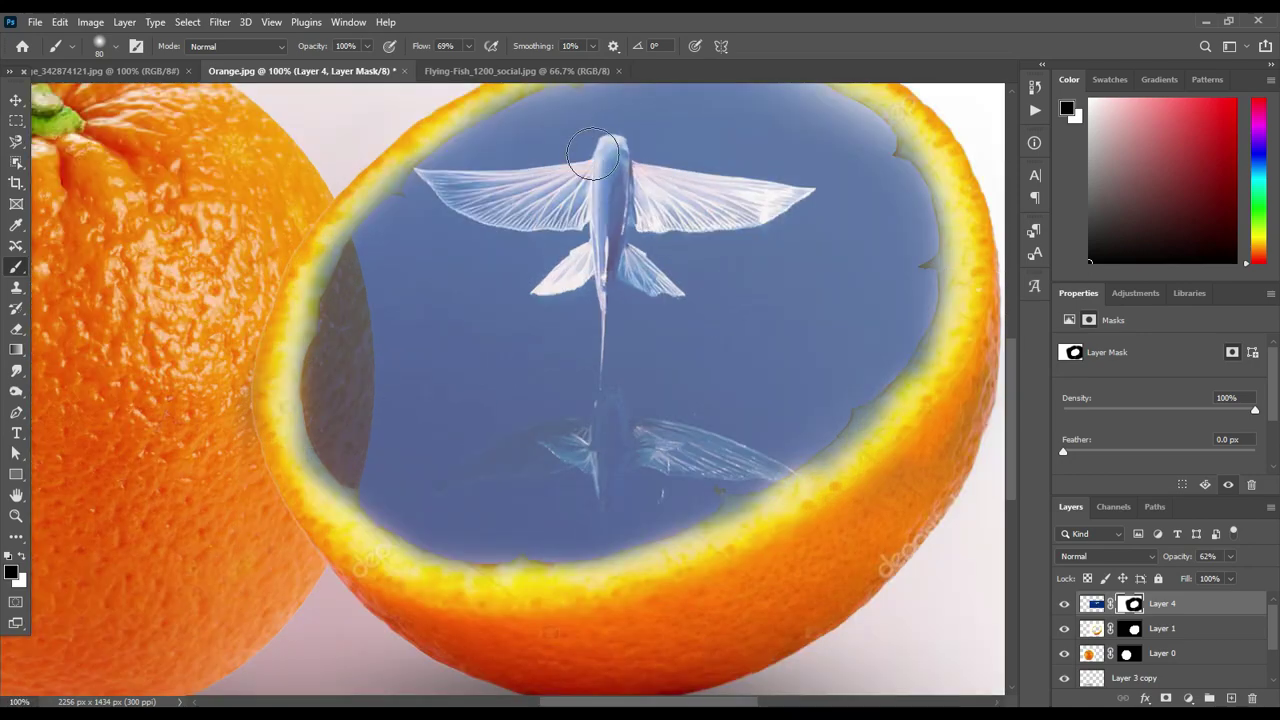
left_click_drag(603, 189, 618, 324)
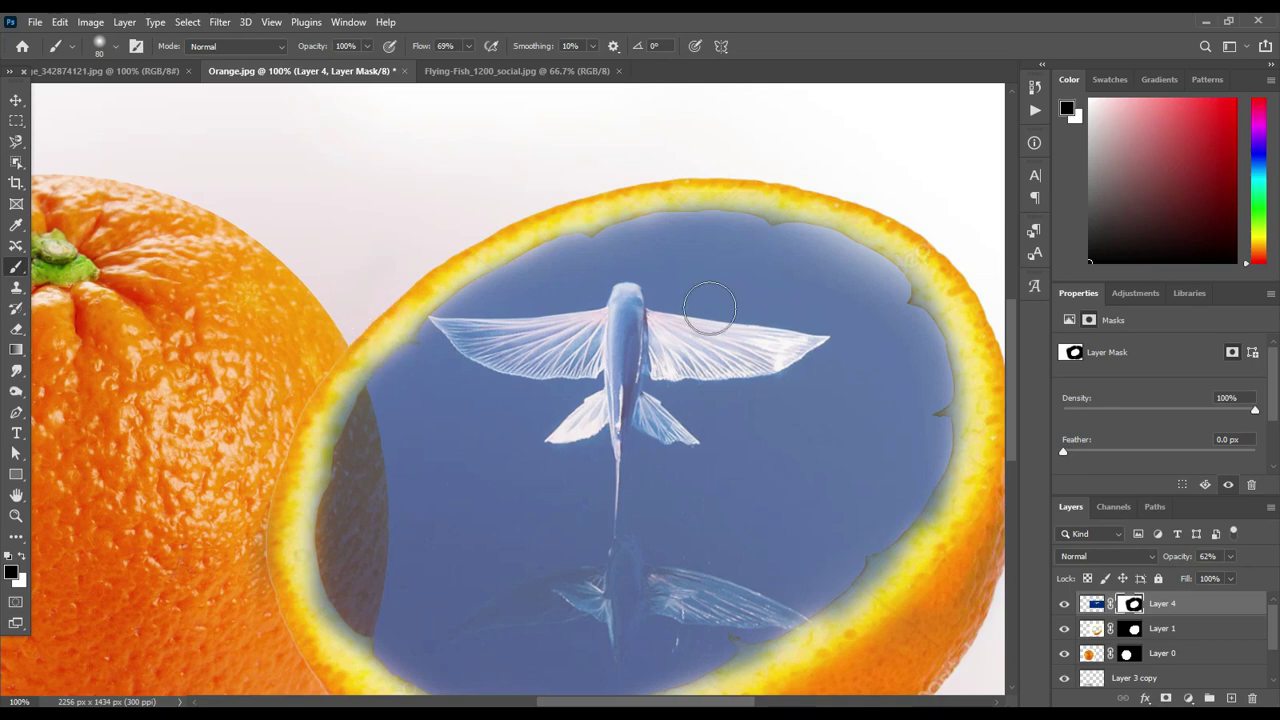
Step: Move the water layer below Layer 1, restore it to 100% opacity, and target its mask with the Brush
left_click(16, 100)
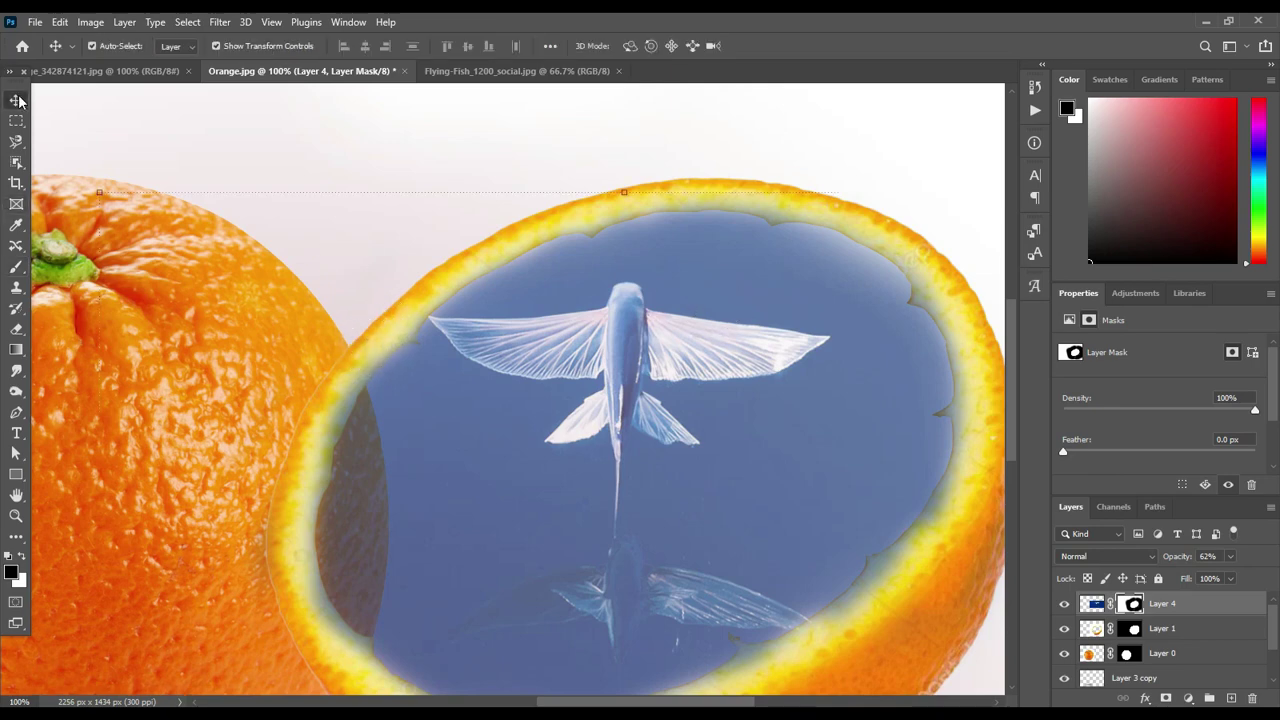
key("ctrl+minus")
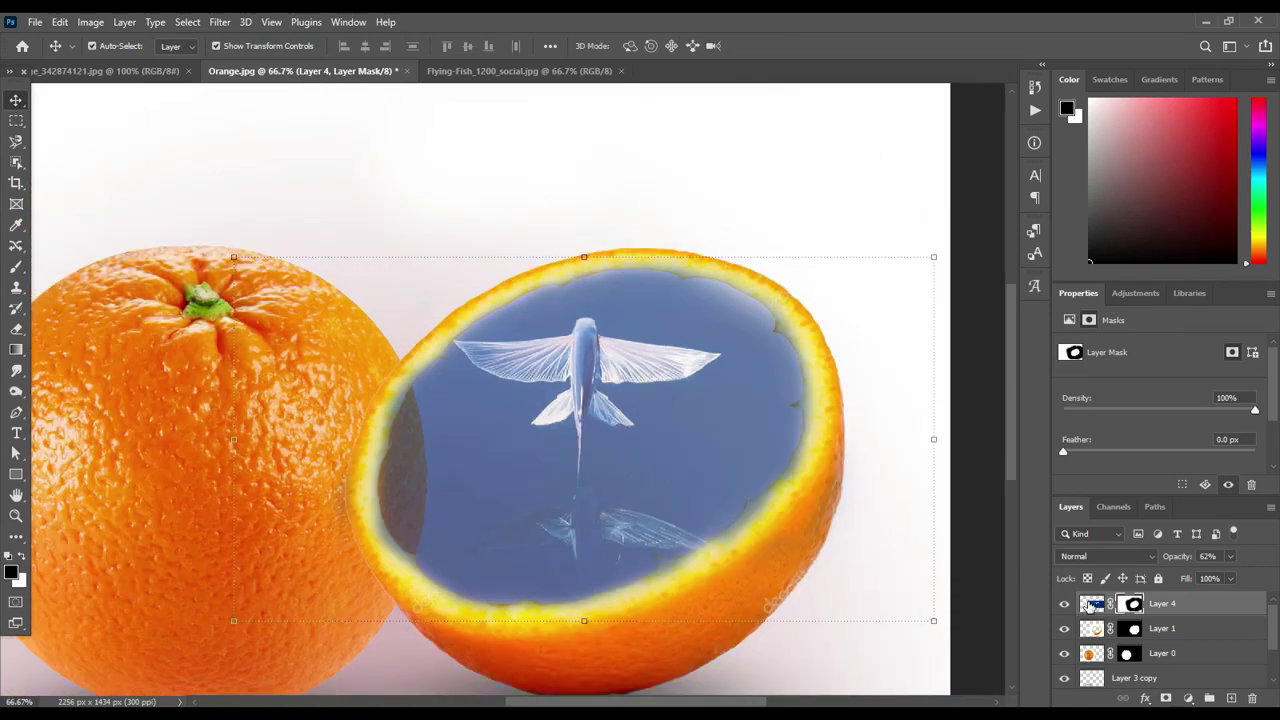
left_click_drag(1090, 604, 1086, 638)
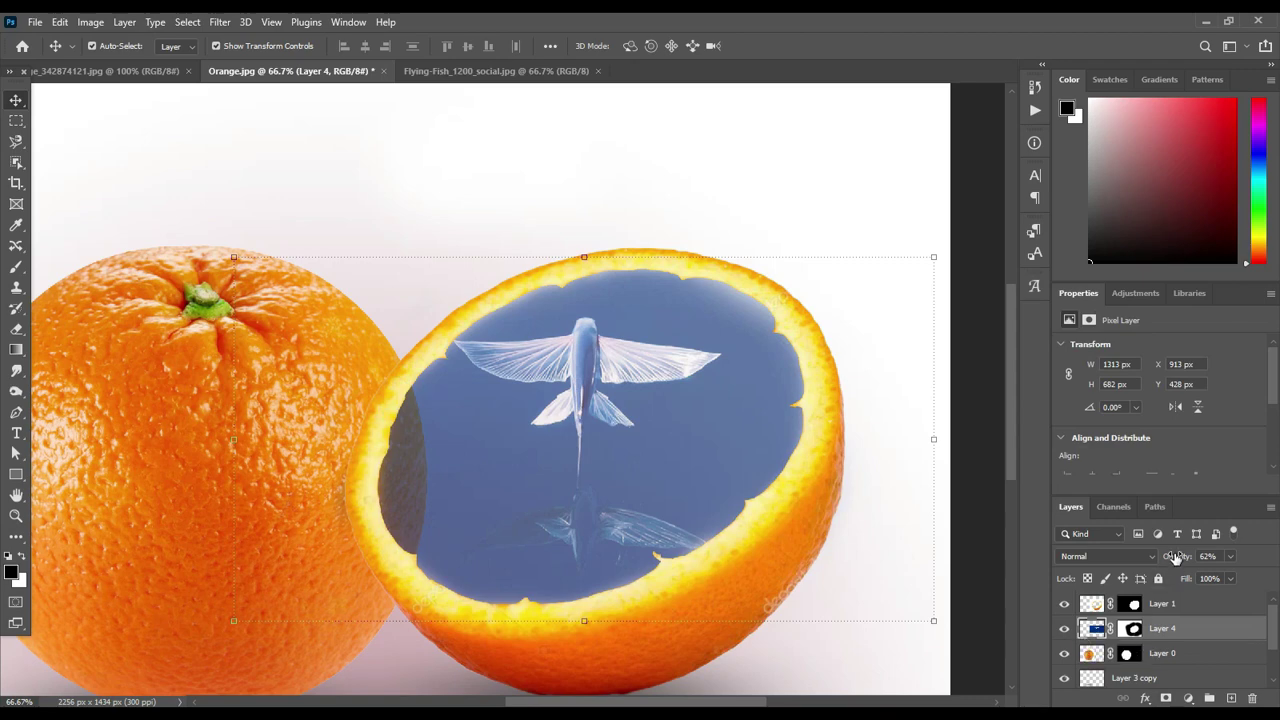
left_click_drag(1166, 563, 1245, 563)
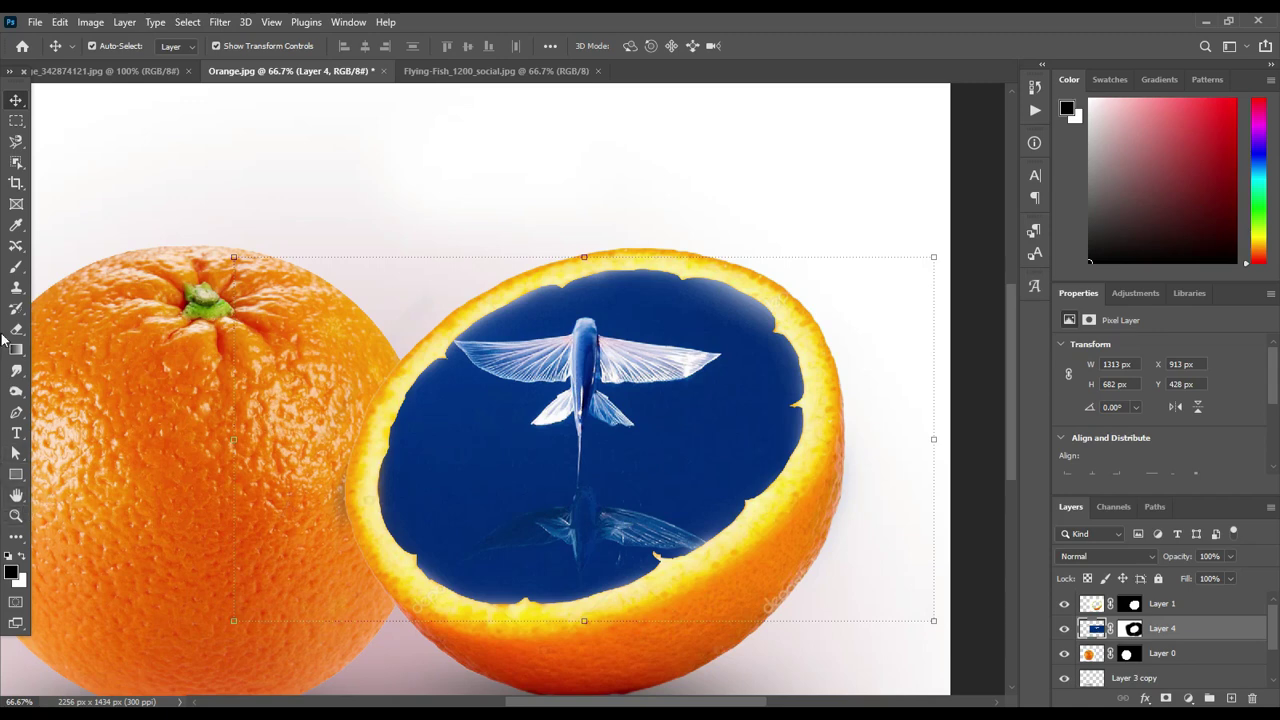
left_click(1131, 628)
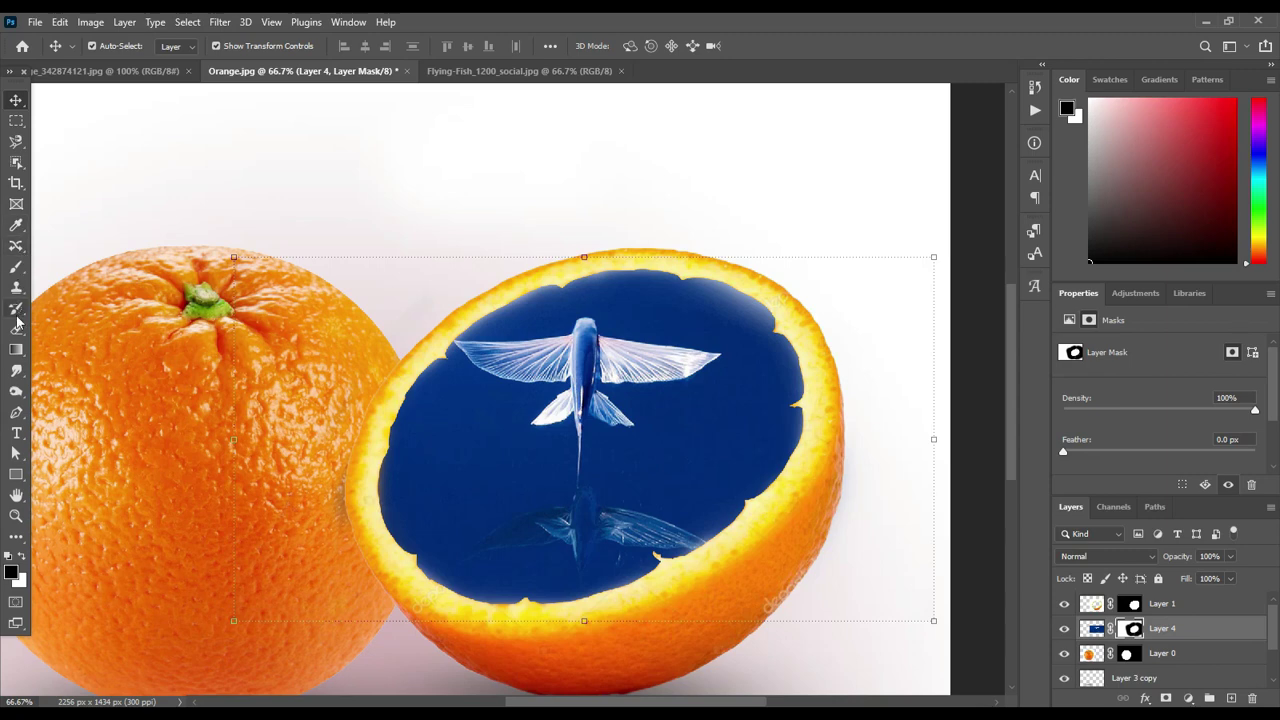
left_click(14, 268)
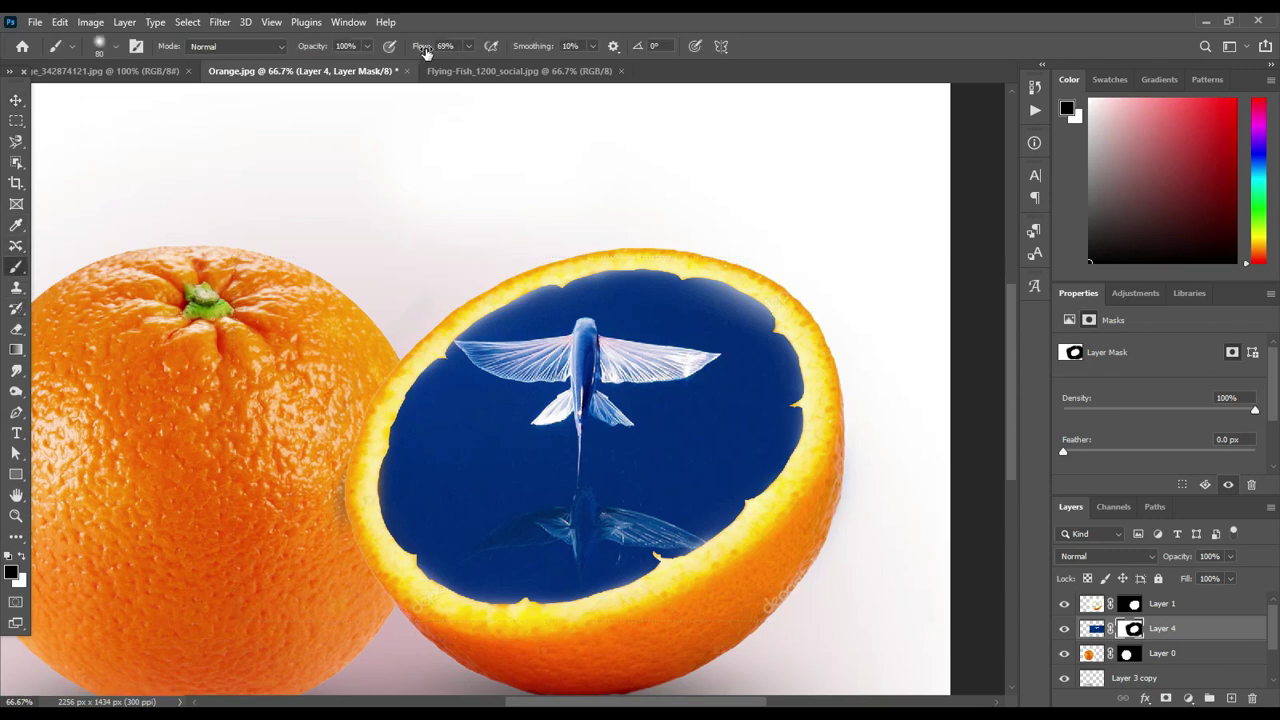
Step: Tune brush flow and size, trying soft mask strokes at the water's left rim and undoing them
left_click_drag(425, 52, 443, 57)
key("bracketright")
key("bracketright")
key("bracketright")
key("bracketright")
left_click(105, 47)
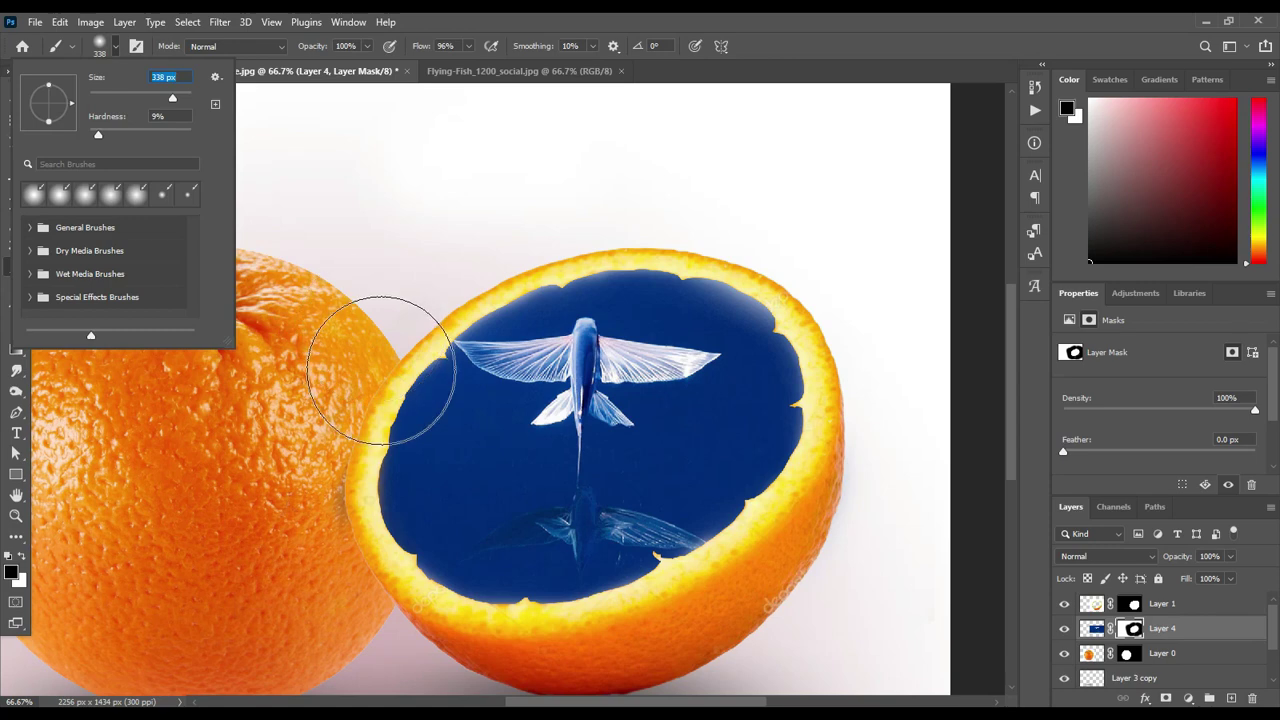
left_click(355, 445)
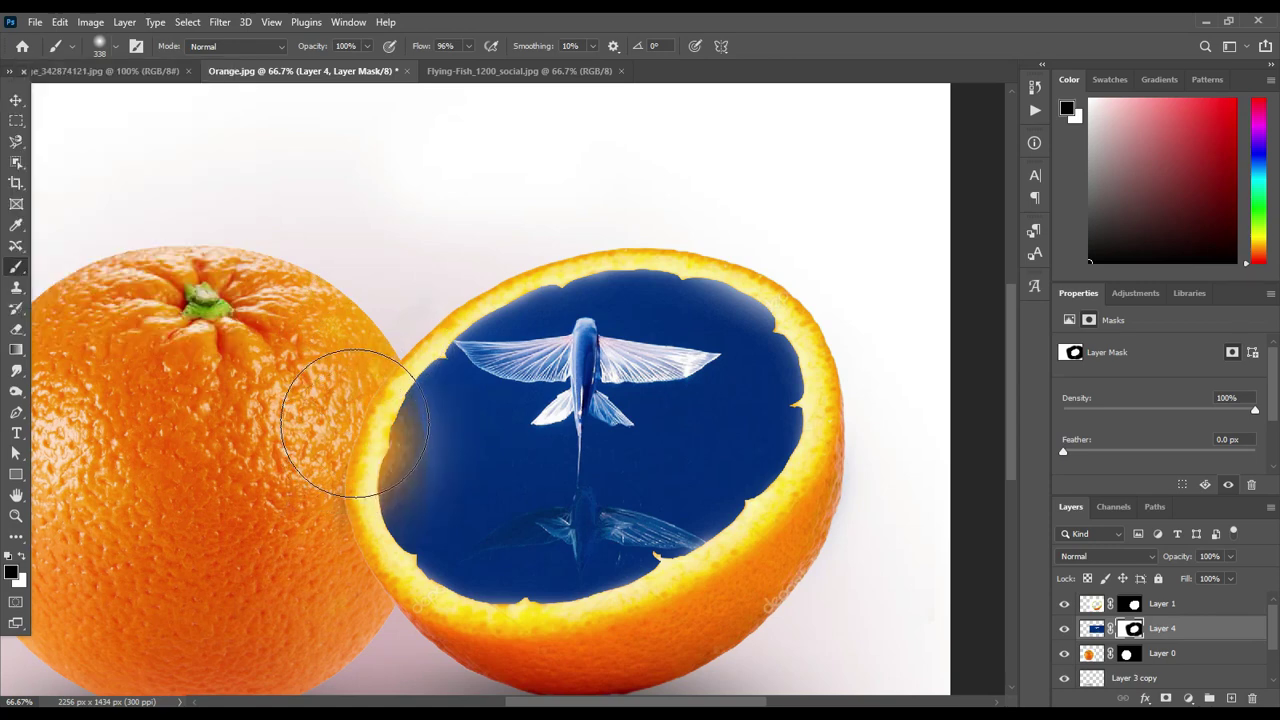
key("ctrl+z")
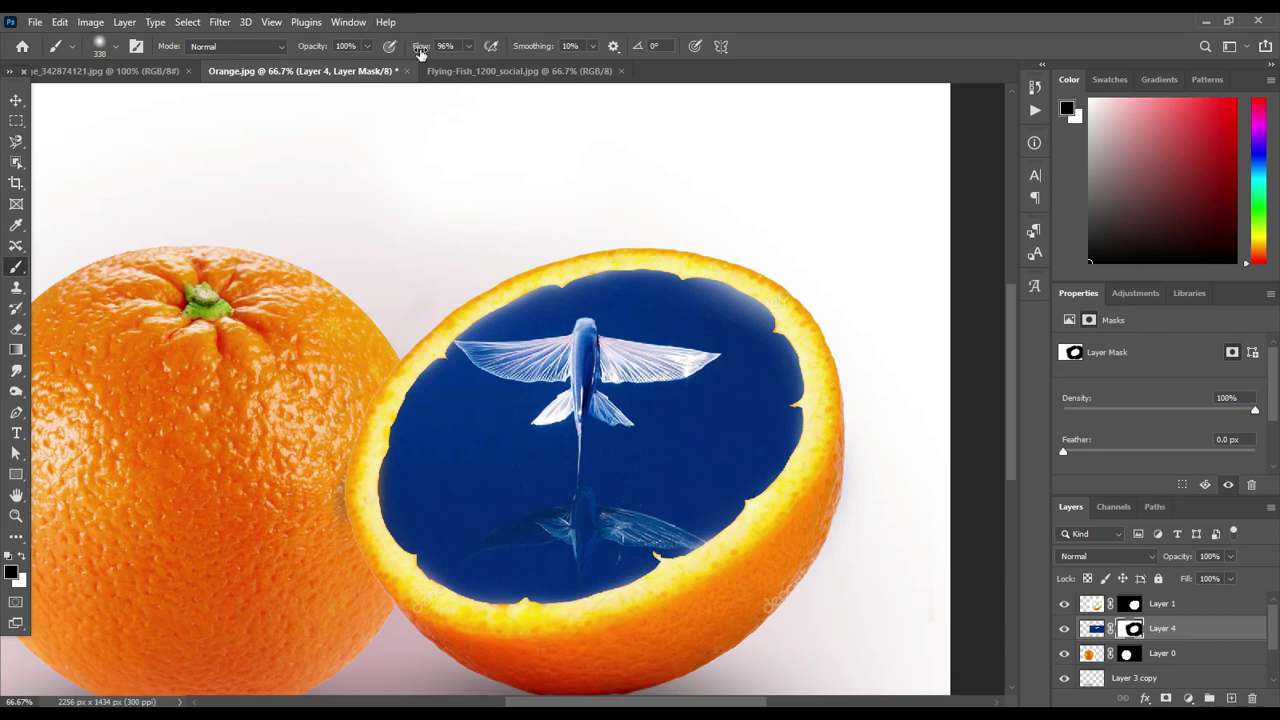
left_click_drag(421, 70, 388, 87)
mouse_move(400, 471)
left_mouse_down()
mouse_move(343, 509)
mouse_move(355, 555)
mouse_move(343, 531)
left_mouse_up()
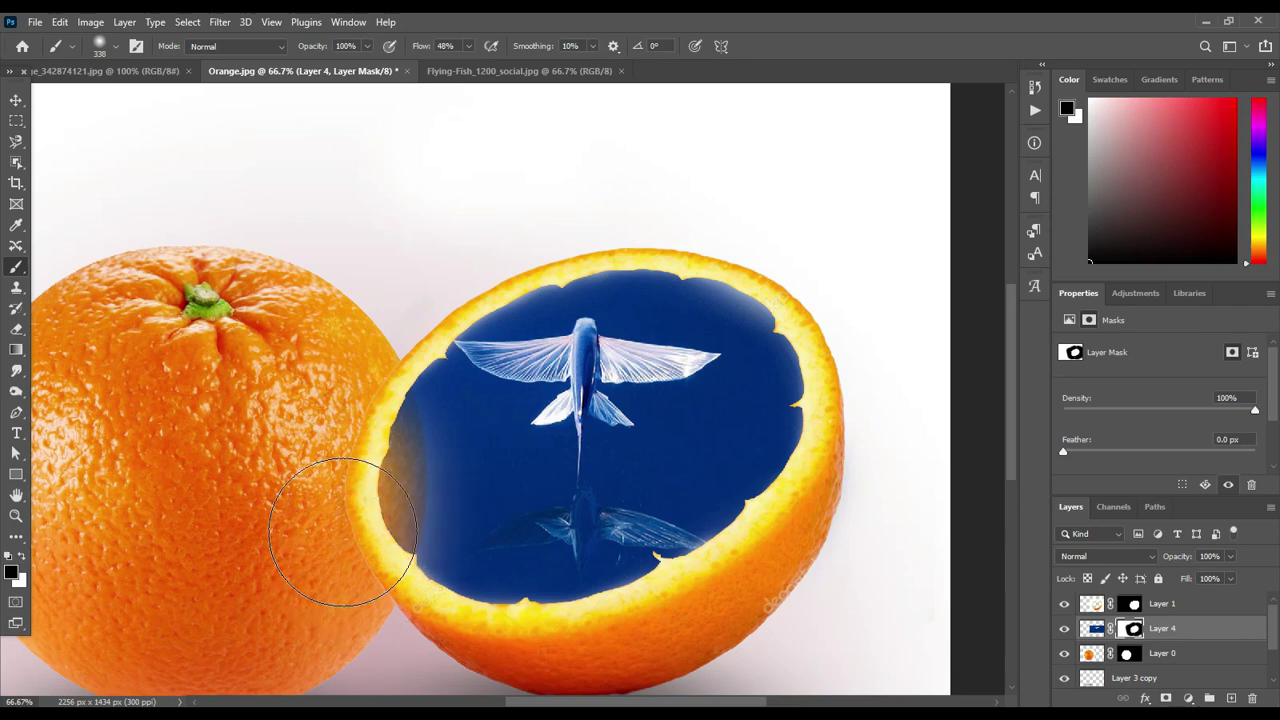
key("ctrl+z")
key("ctrl+z")
key("ctrl+z")
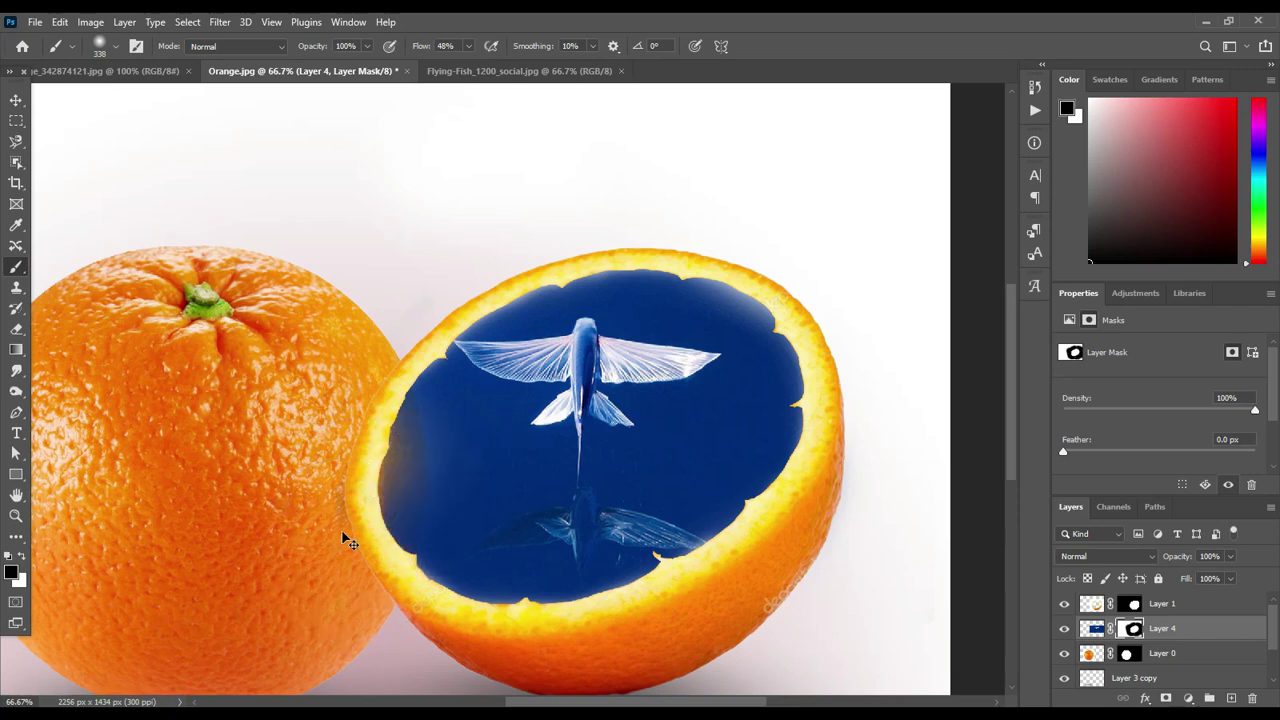
key("ctrl+z")
Step: Make the brush fully soft, shade the left inner rim, then paint white to restore part of the edge
left_click(104, 41)
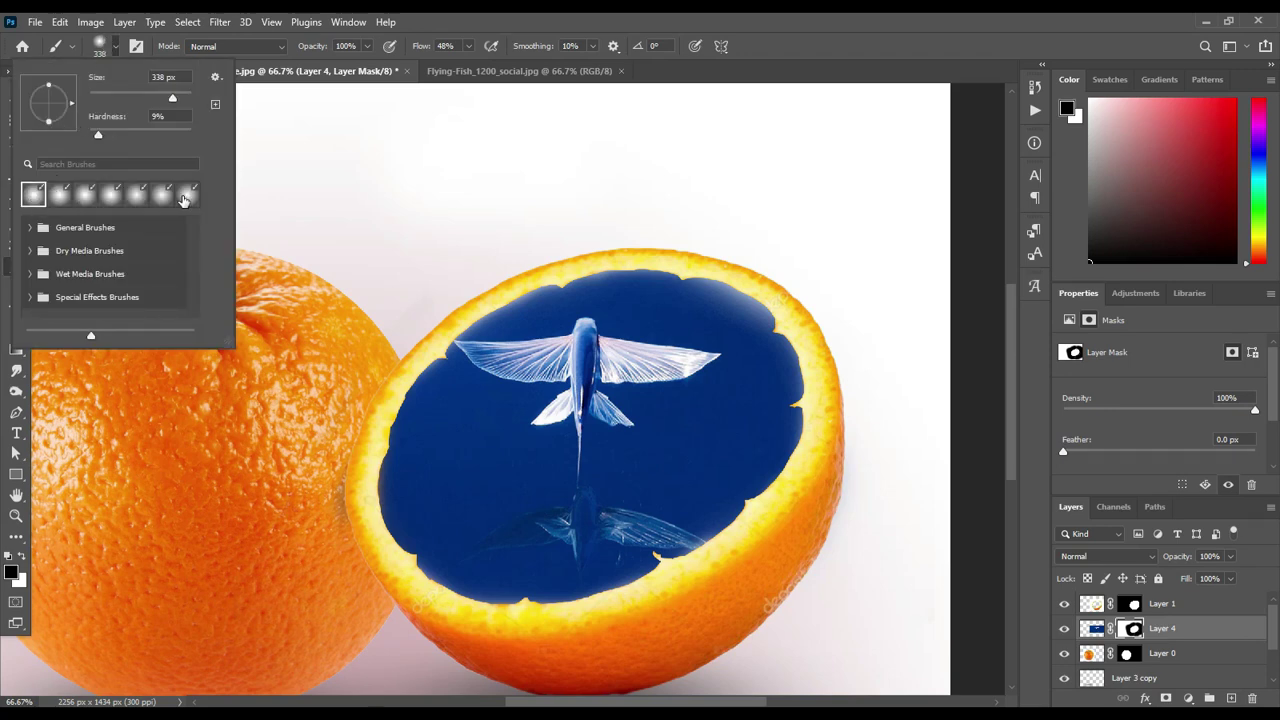
key("shift+bracketleft")
key("shift+6")
key("shift+9")
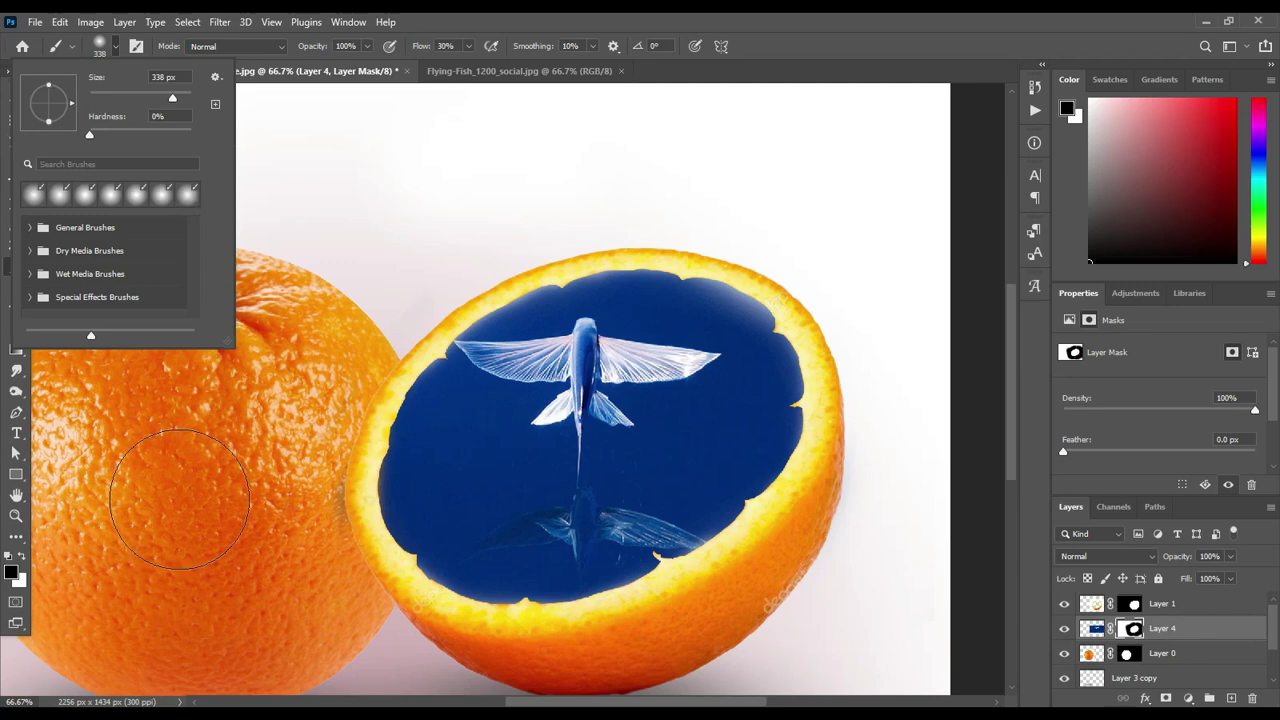
left_click(345, 455)
mouse_move(345, 455)
left_mouse_down()
mouse_move(340, 545)
mouse_move(357, 419)
mouse_move(329, 400)
left_mouse_up()
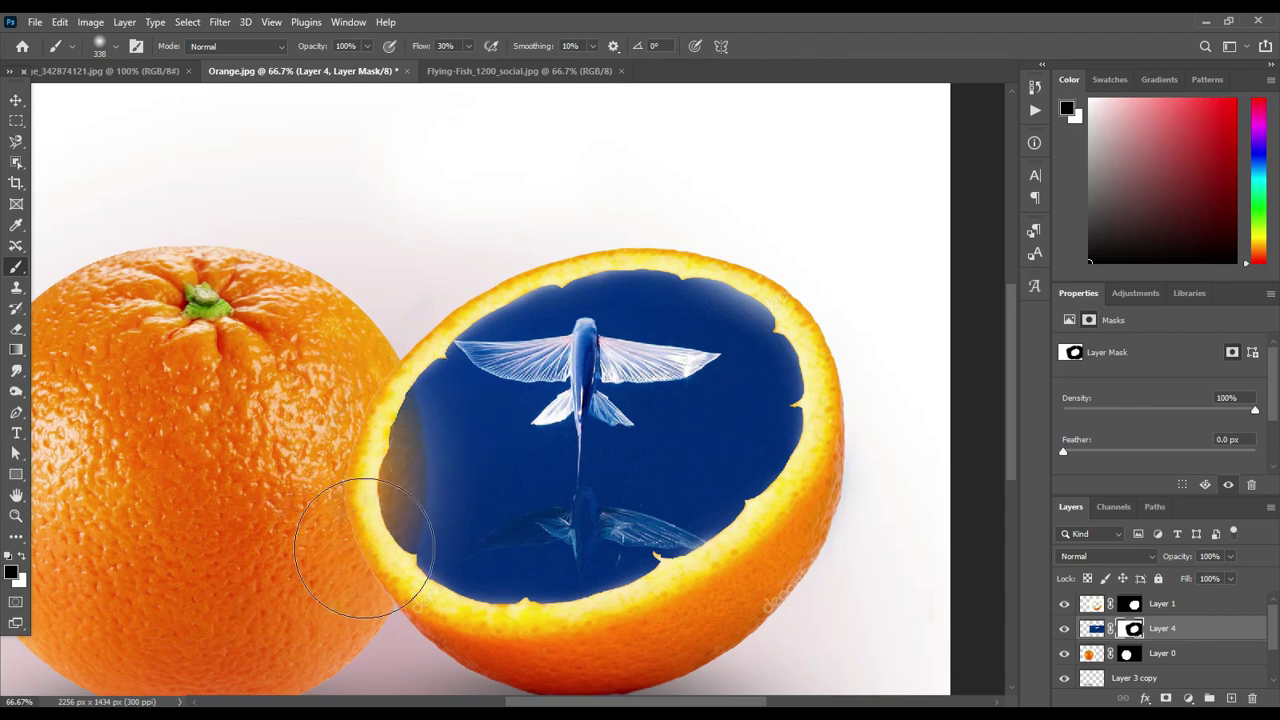
left_click_drag(300, 558, 275, 580)
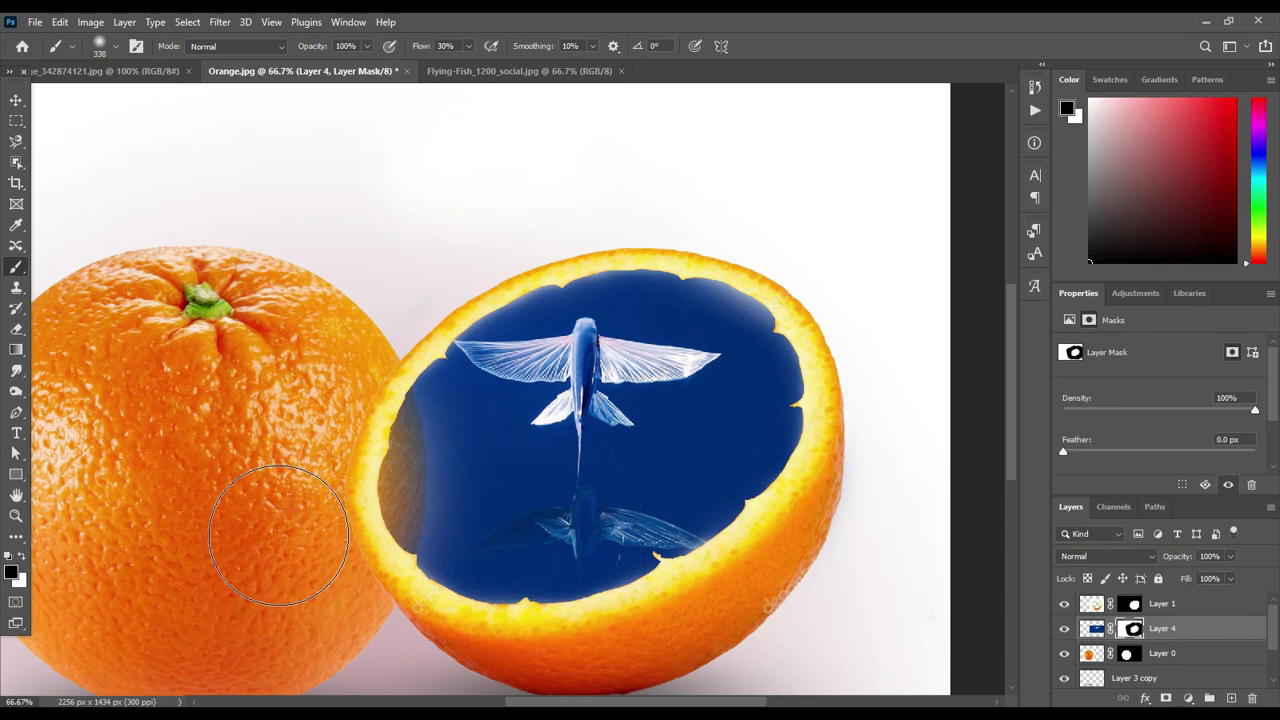
left_click(22, 556)
mouse_move(390, 490)
left_mouse_down()
mouse_move(491, 486)
mouse_move(514, 551)
mouse_move(480, 491)
mouse_move(491, 480)
mouse_move(508, 498)
left_mouse_up()
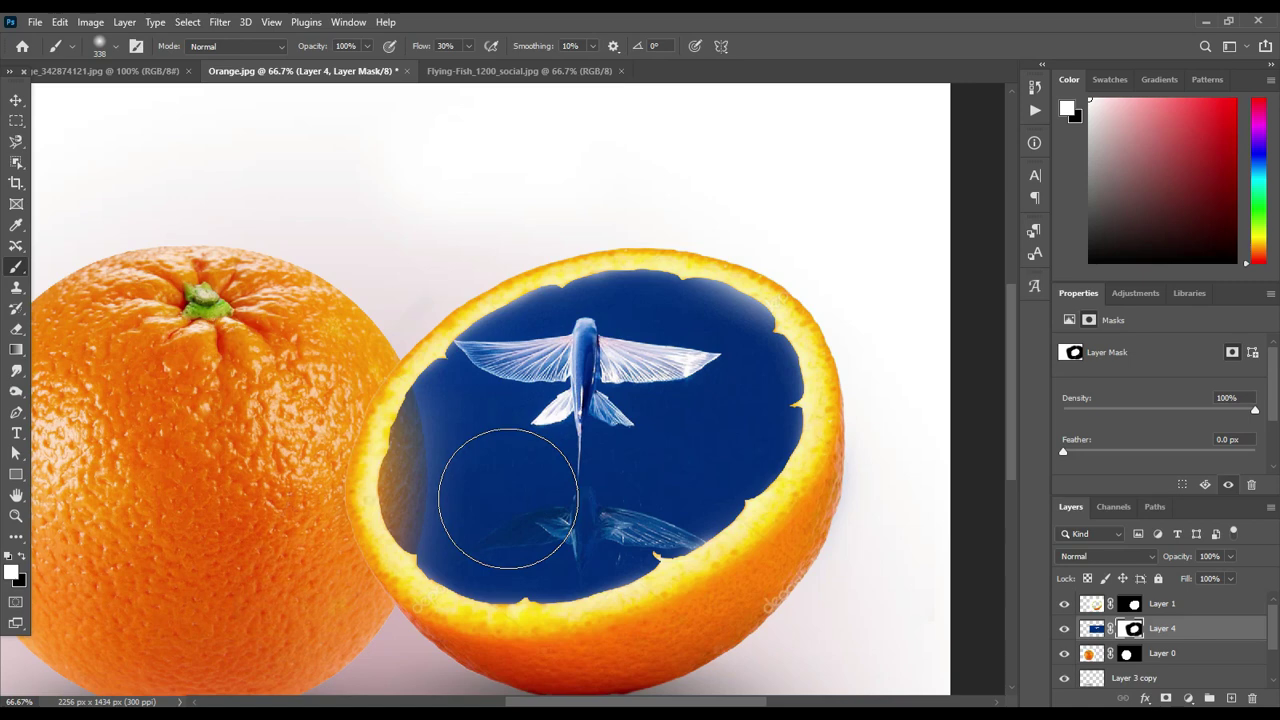
Step: Move the shadow on Layer 3 41 px to the right, then reselect Layer 4
left_click(16, 100)
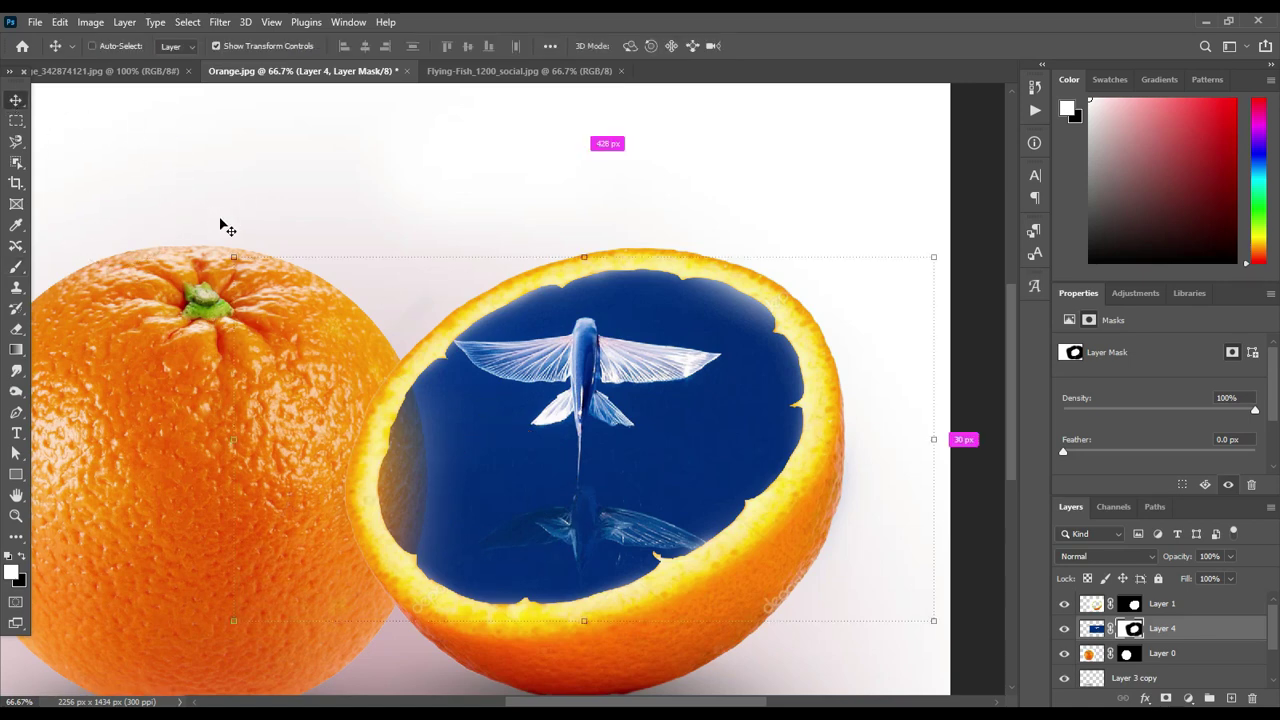
key("ctrl+minus")
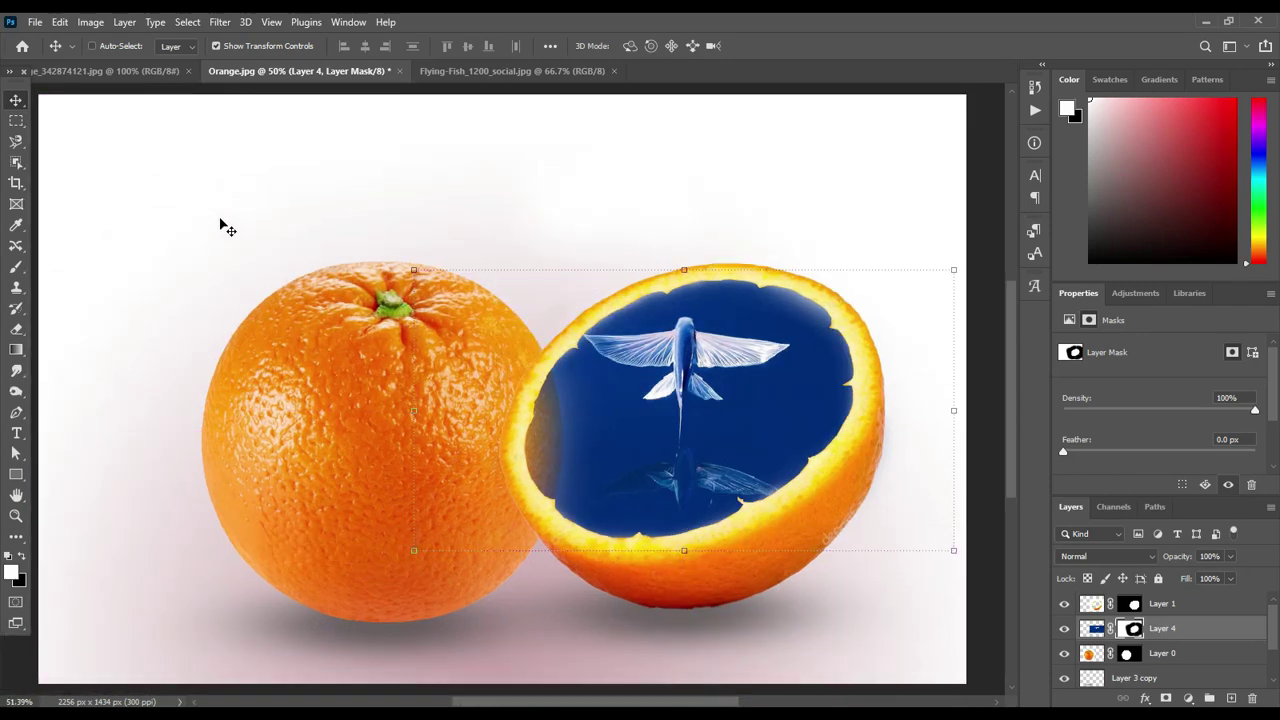
key("ctrl+plus")
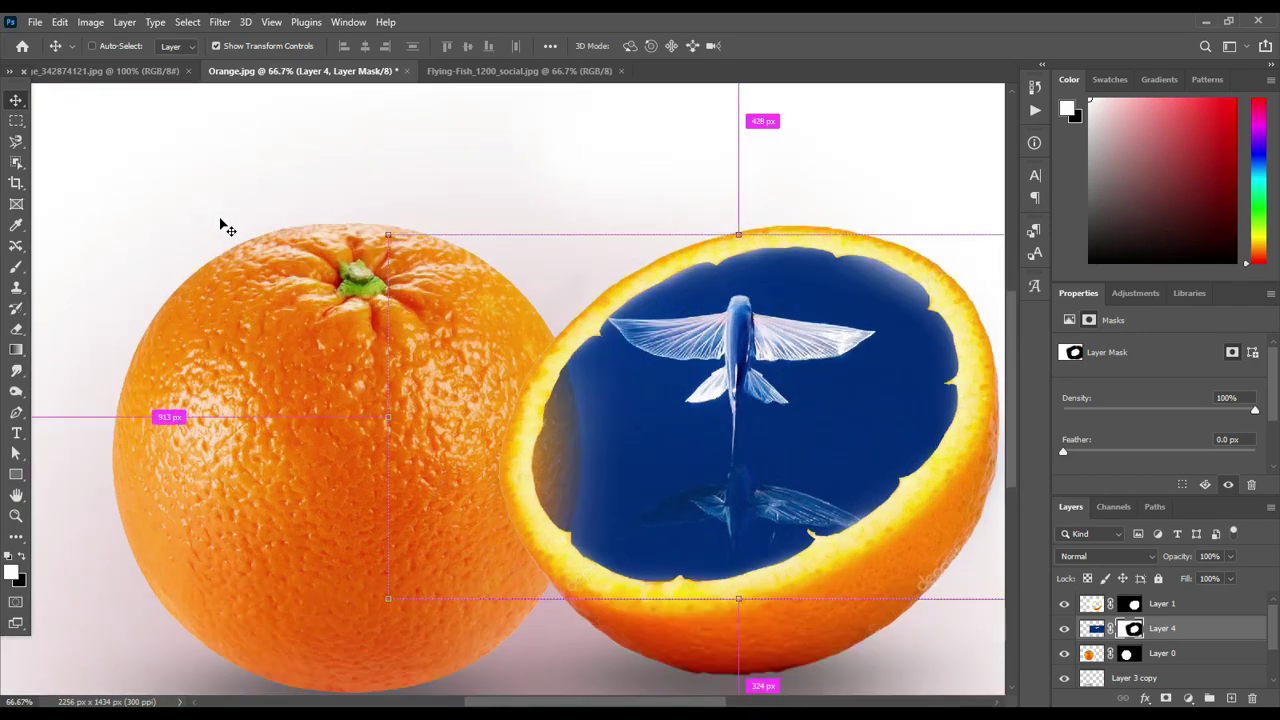
key("ctrl+minus")
left_click(191, 228)
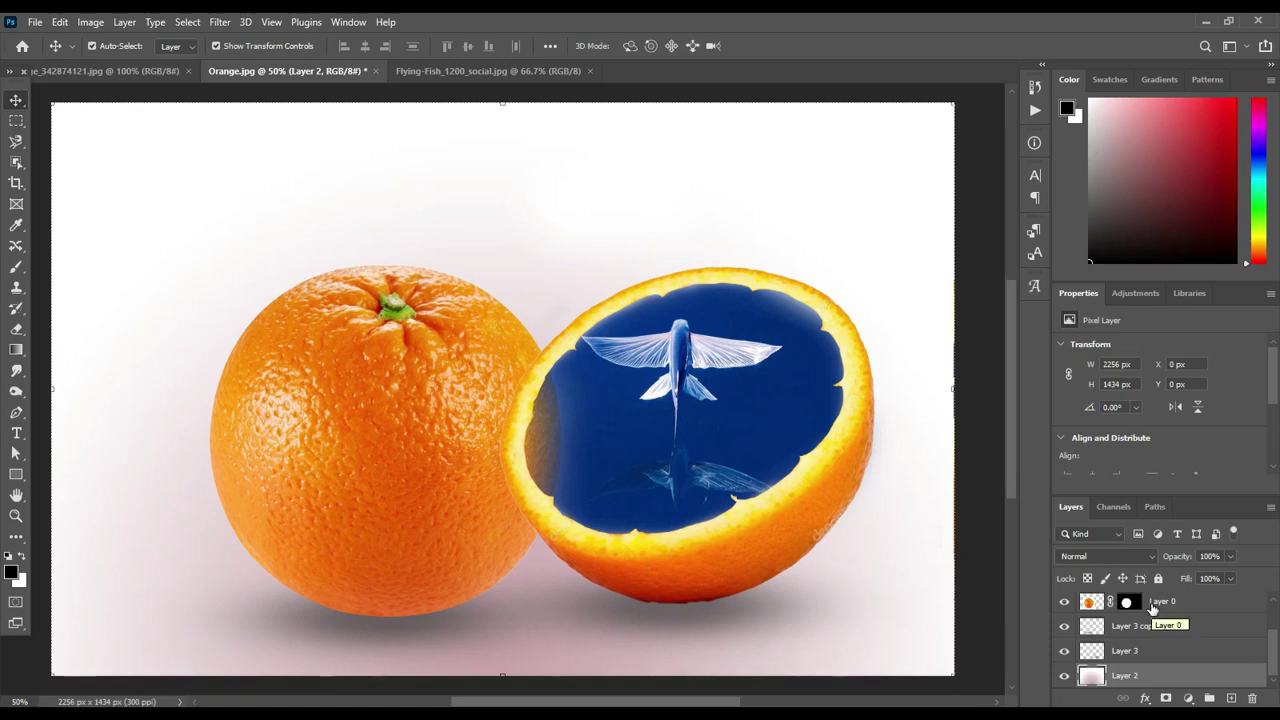
scroll(1153, 608, "up", 1)
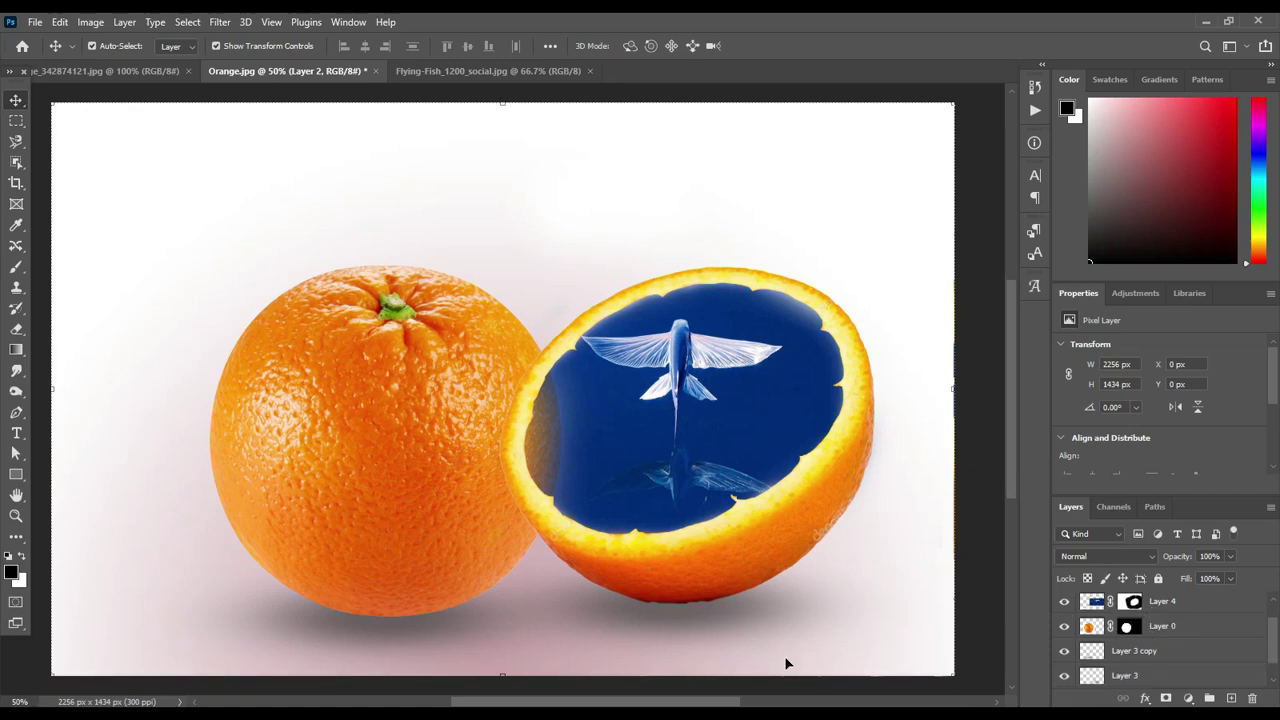
left_click(688, 624)
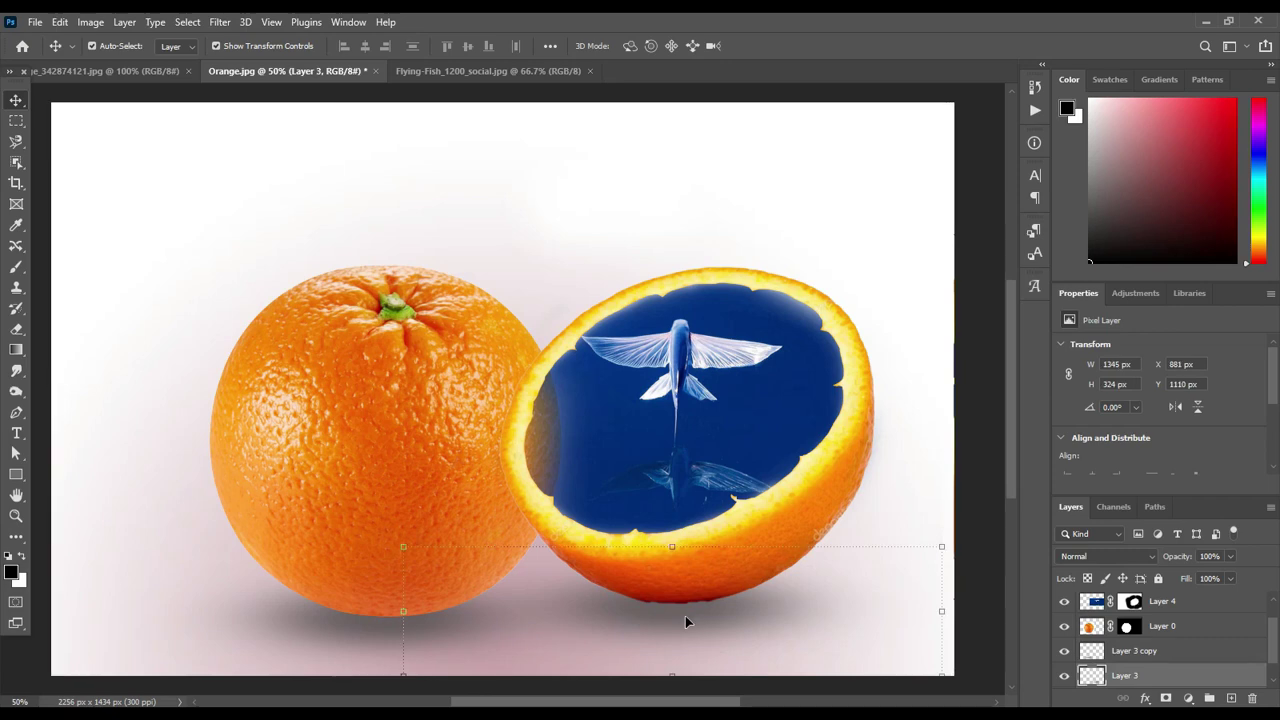
left_click_drag(686, 619, 706, 622)
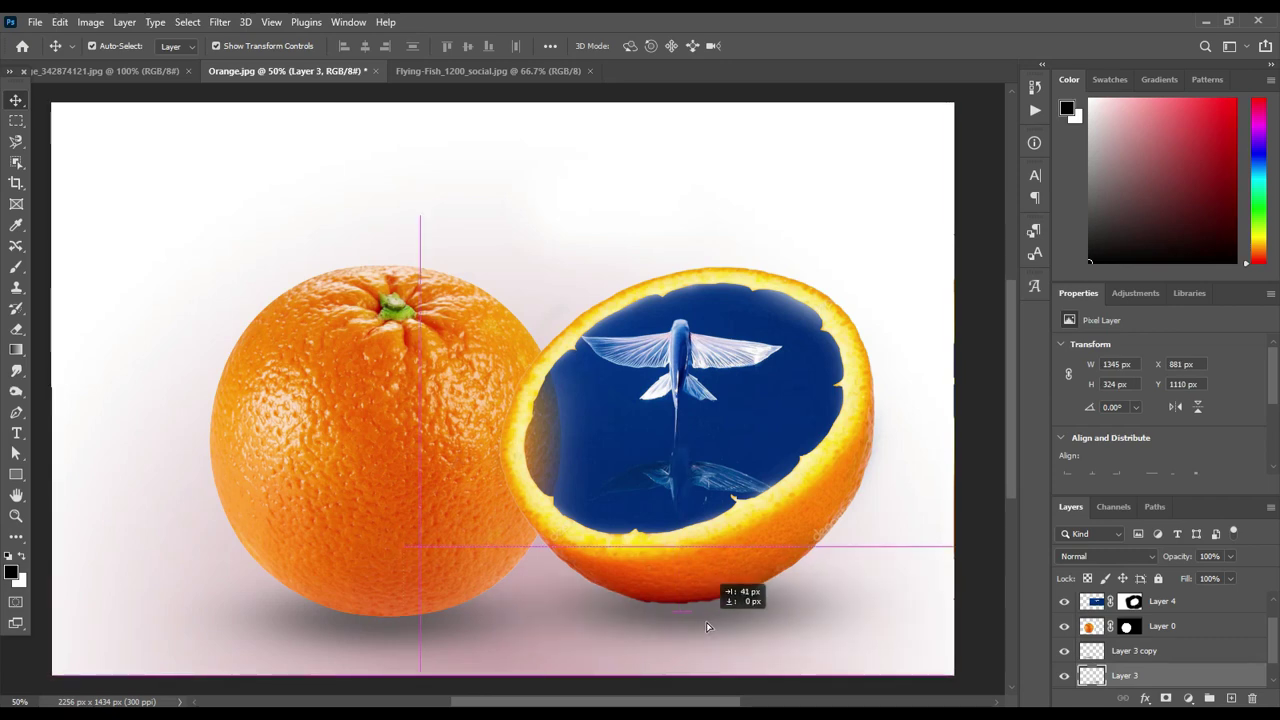
left_click(914, 330)
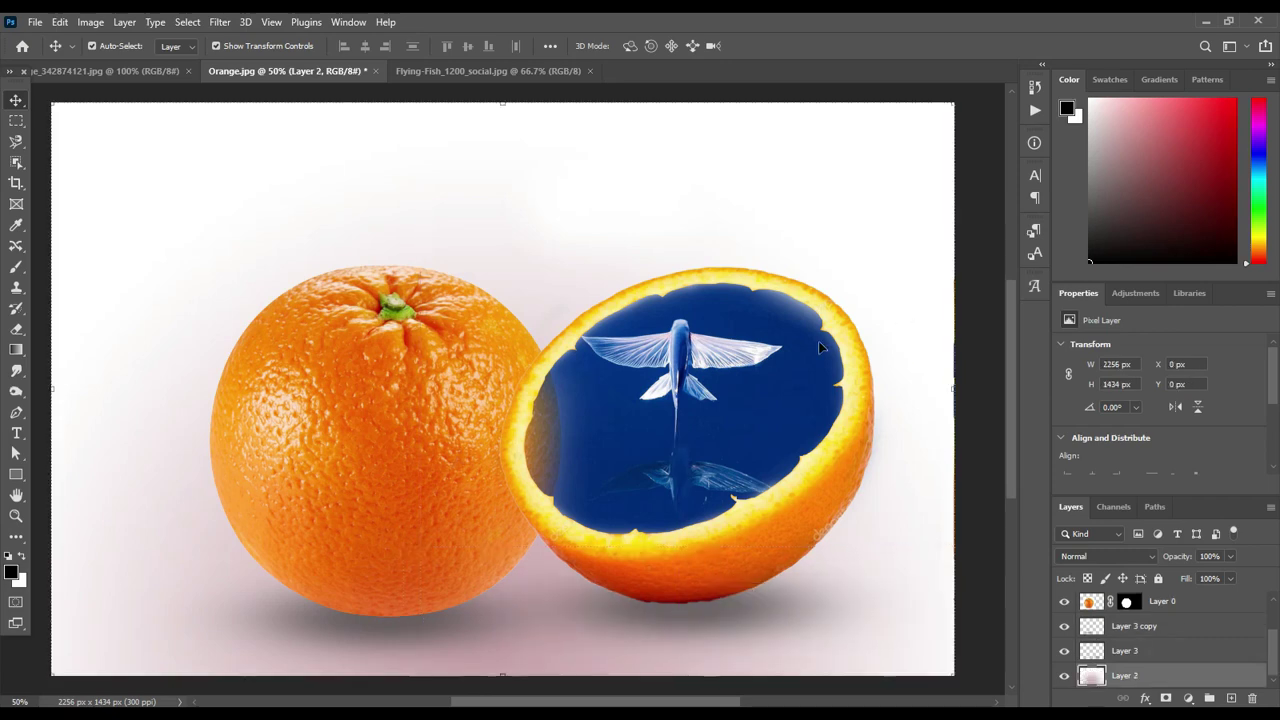
left_click(787, 352)
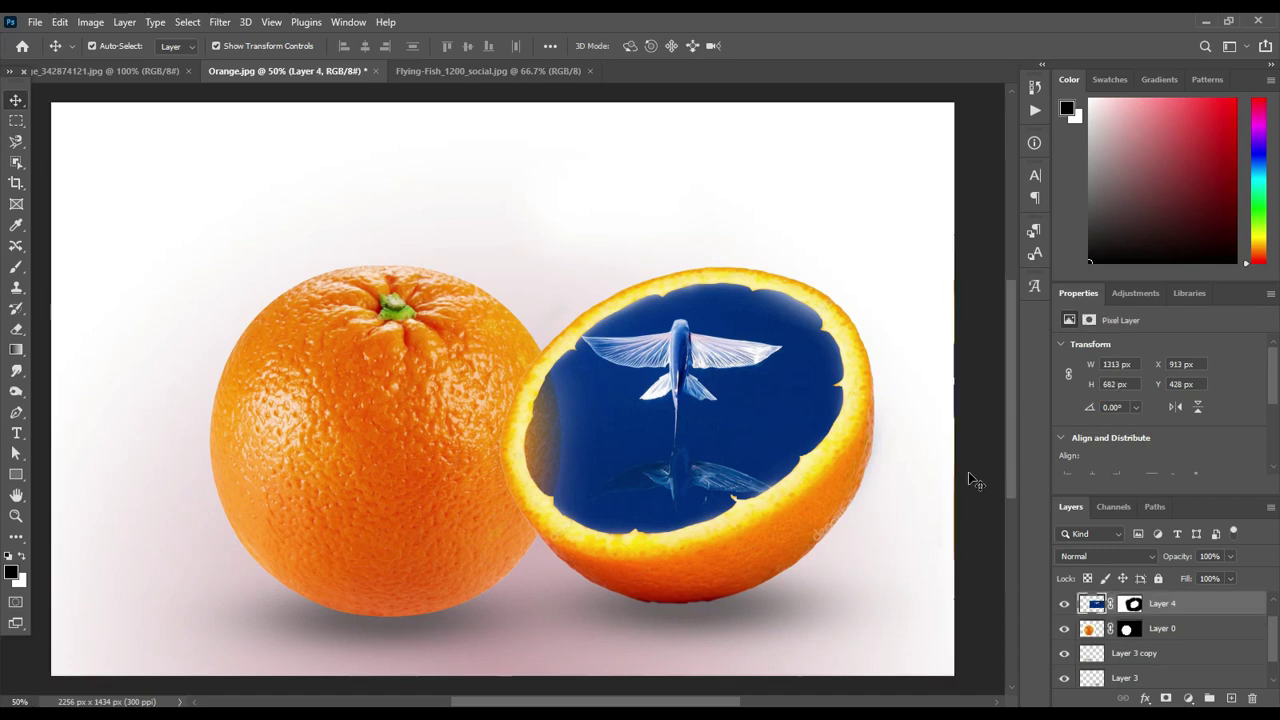
left_click(1112, 556)
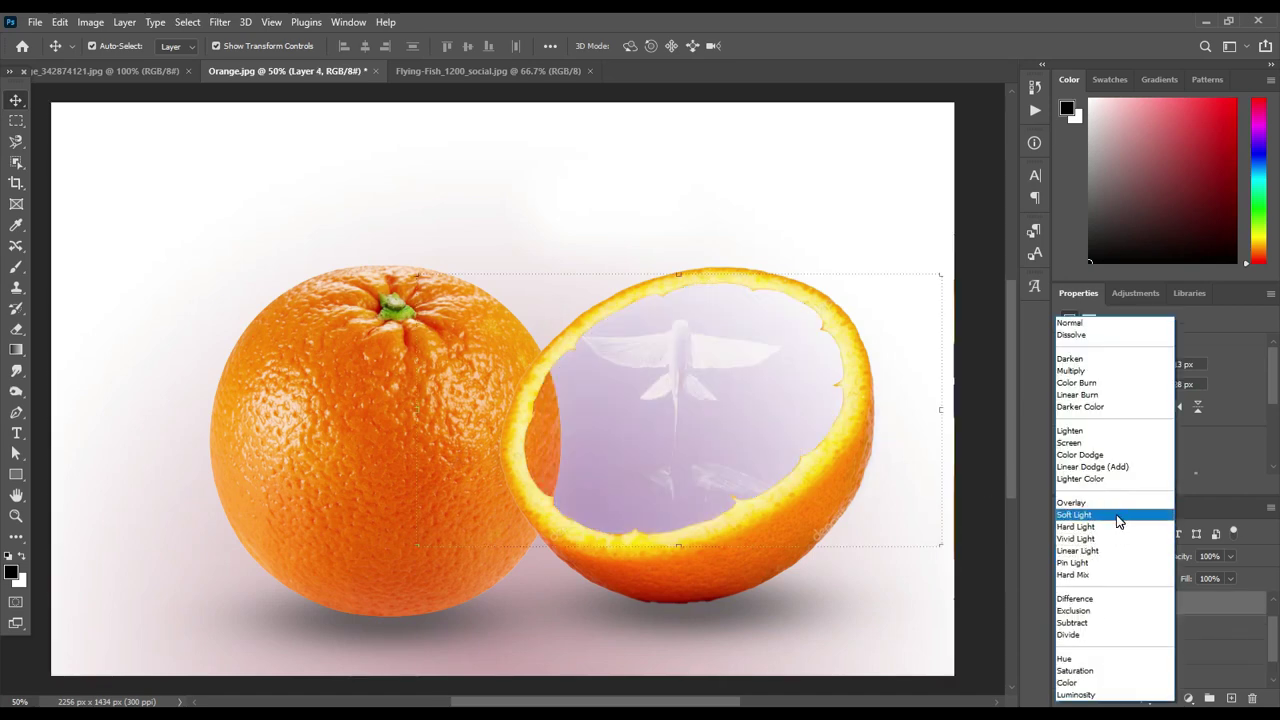
left_click(1107, 383)
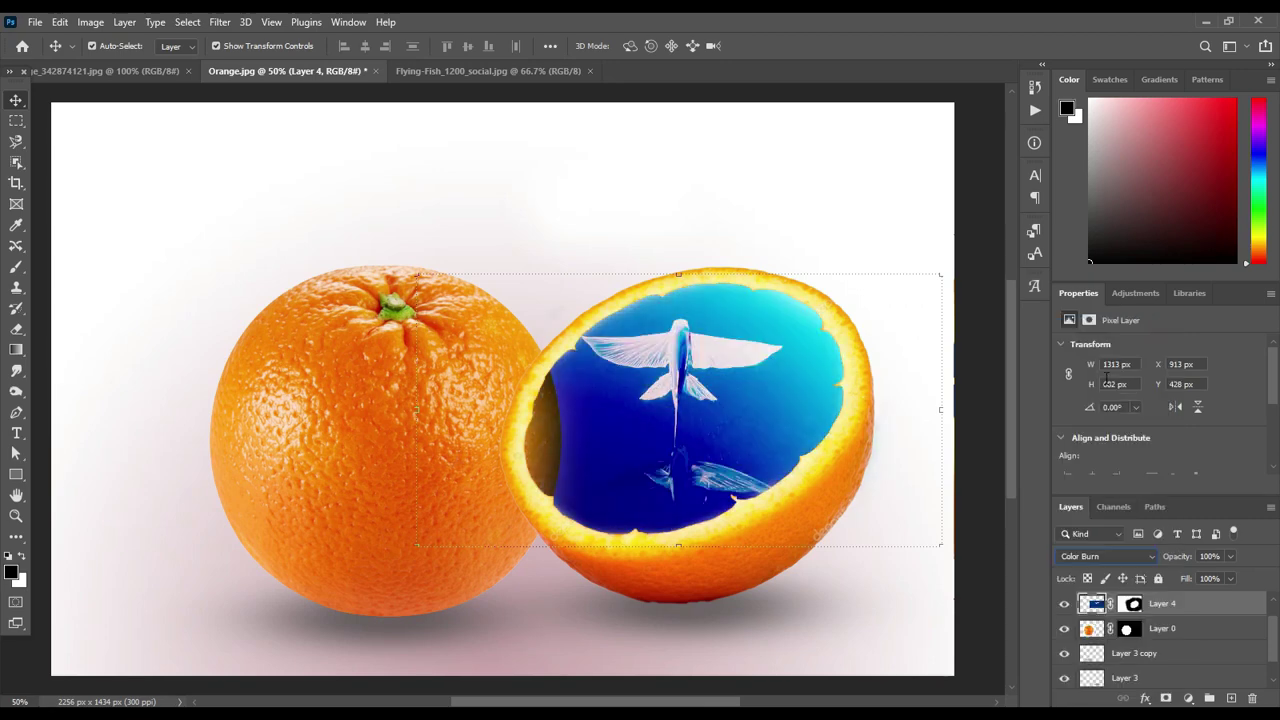
left_click(1103, 557)
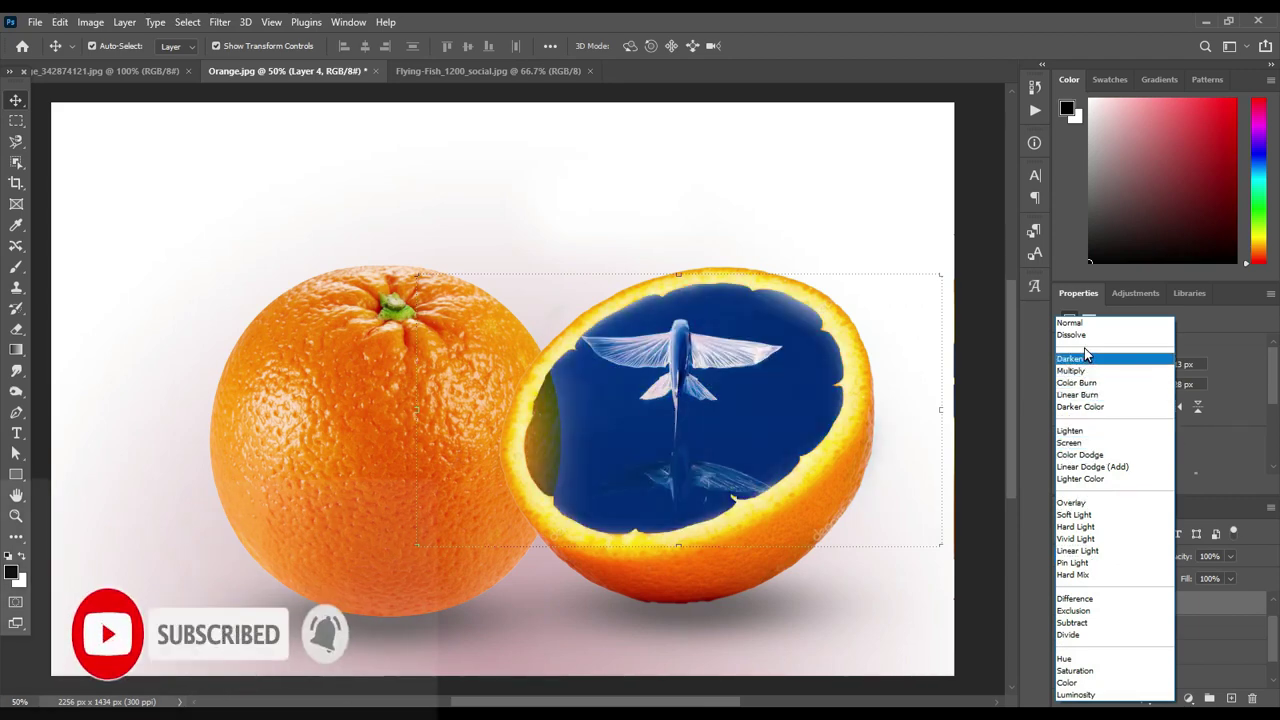
left_click(1080, 323)
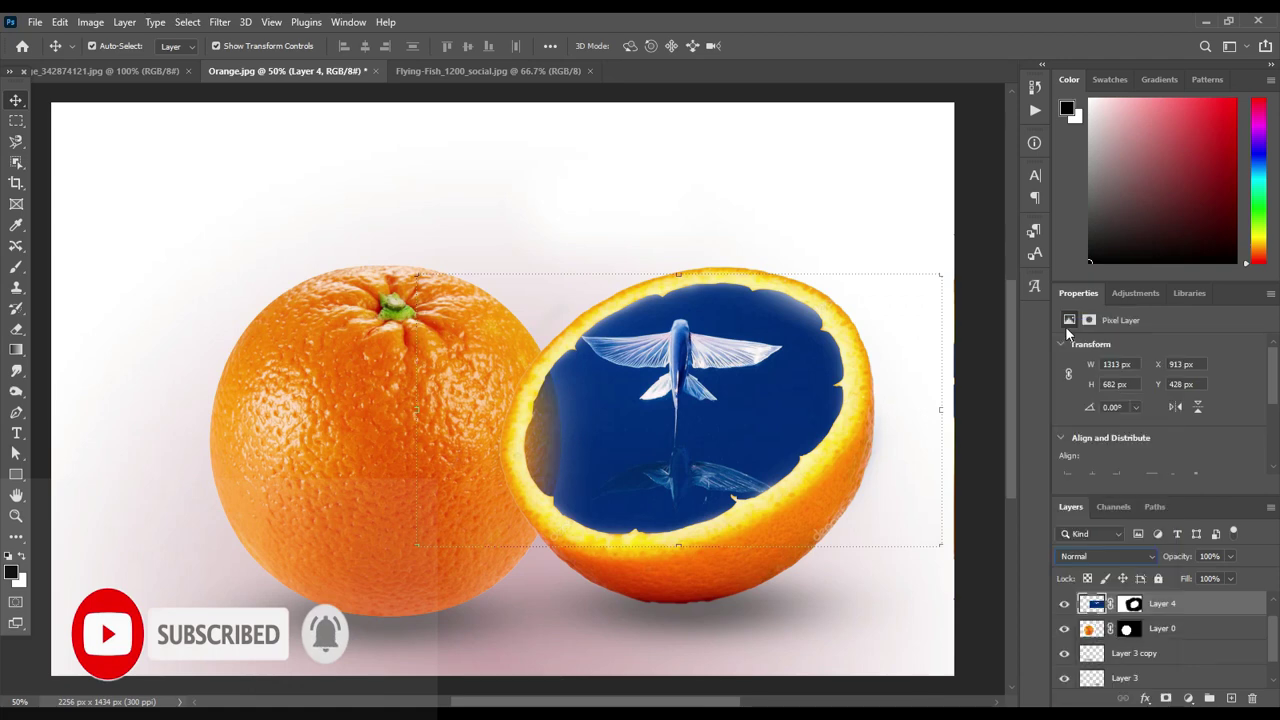
left_click(966, 270)
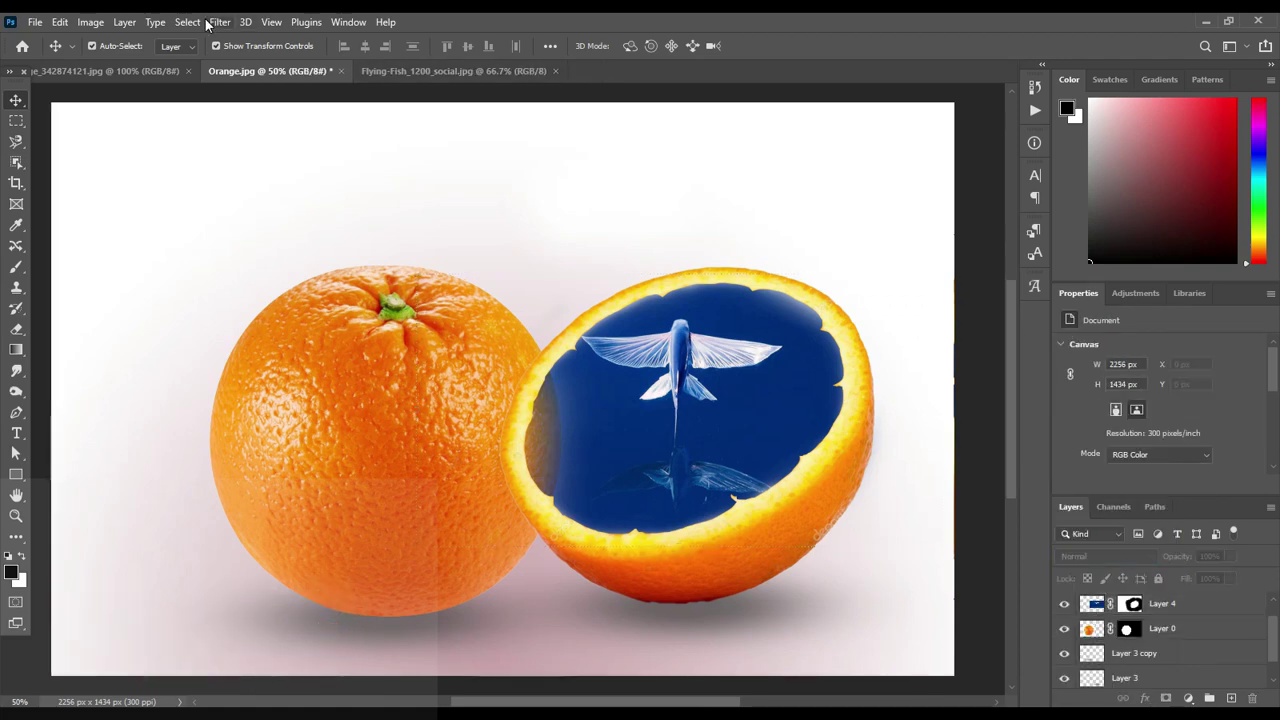